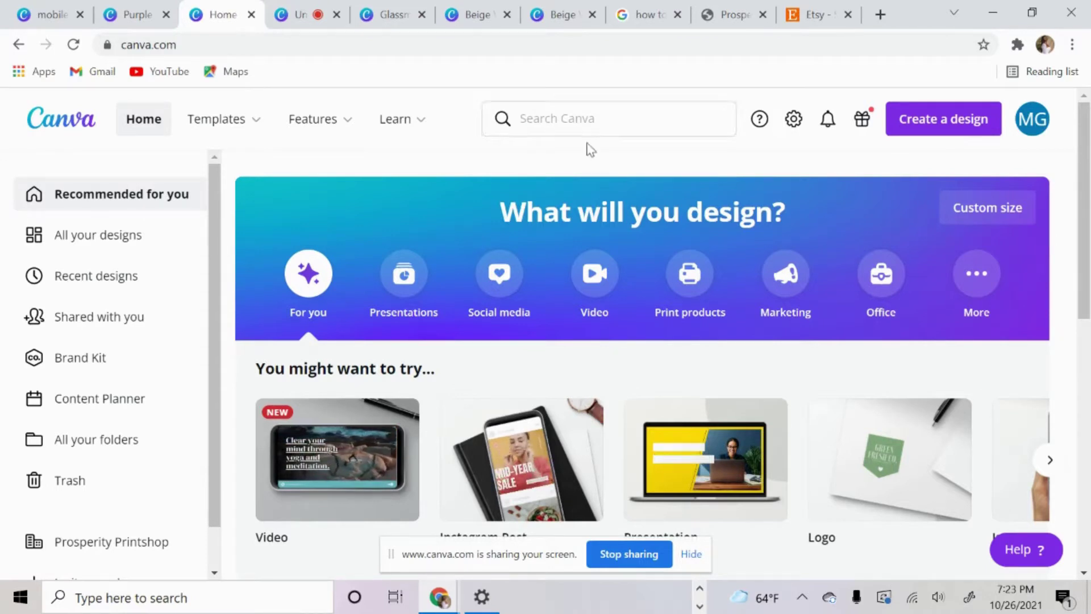
Search templates for 'mobile website' and open the Salford & Co. bio-link template.
click(596, 128)
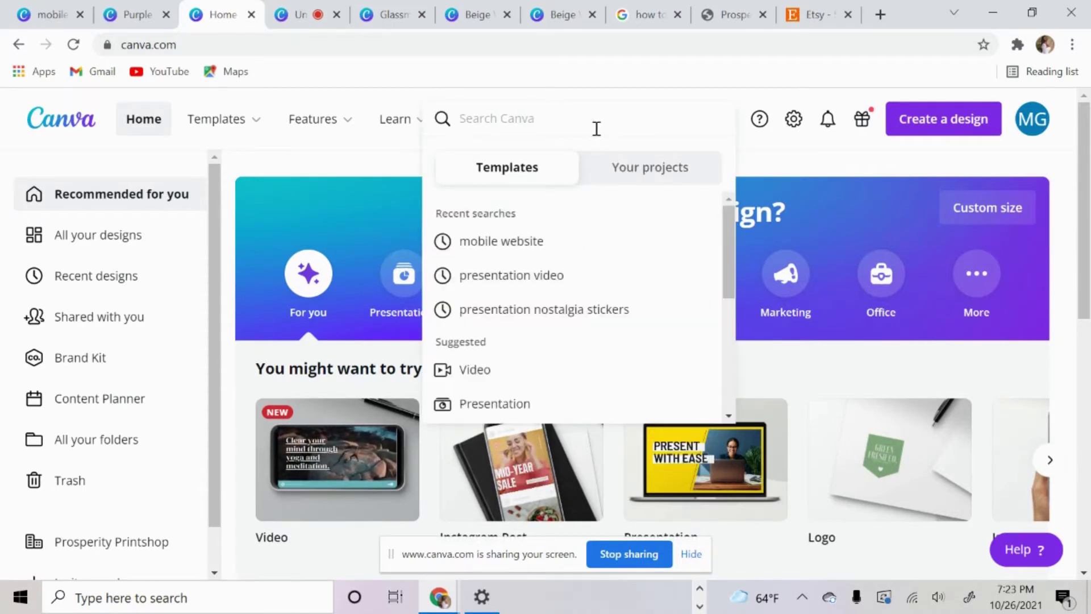
click(574, 242)
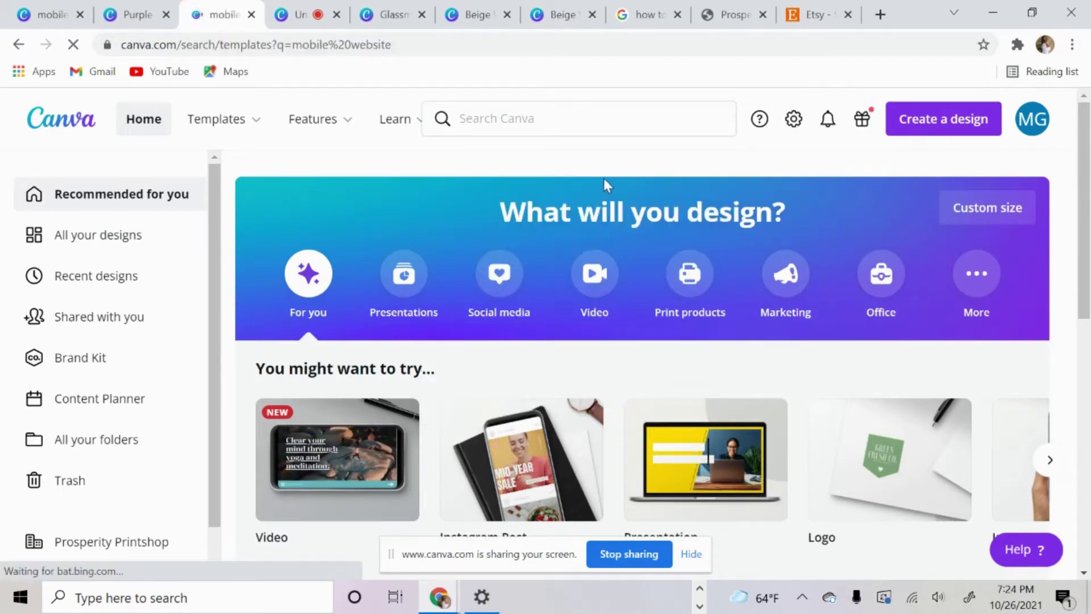
scroll(651, 255, down, 9)
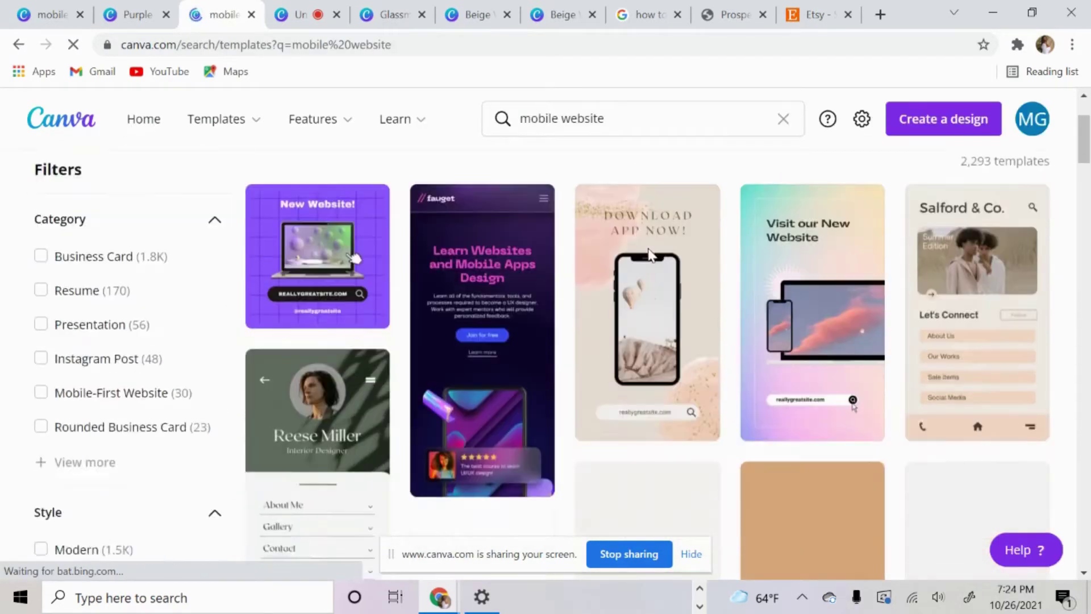
scroll(650, 255, down, 2)
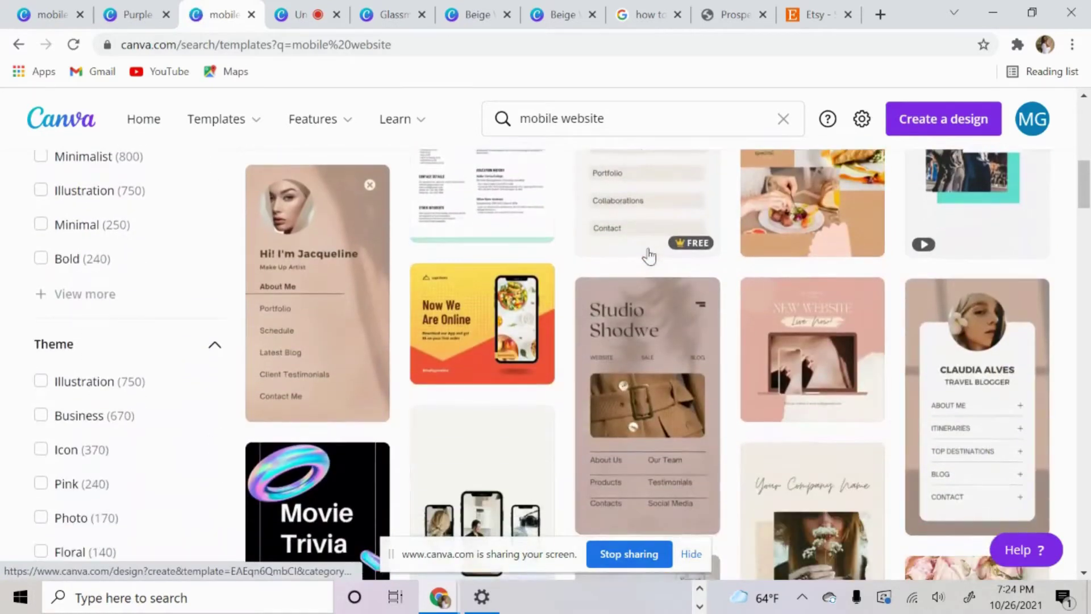
scroll(966, 271, up, 3)
scroll(966, 270, up, 8)
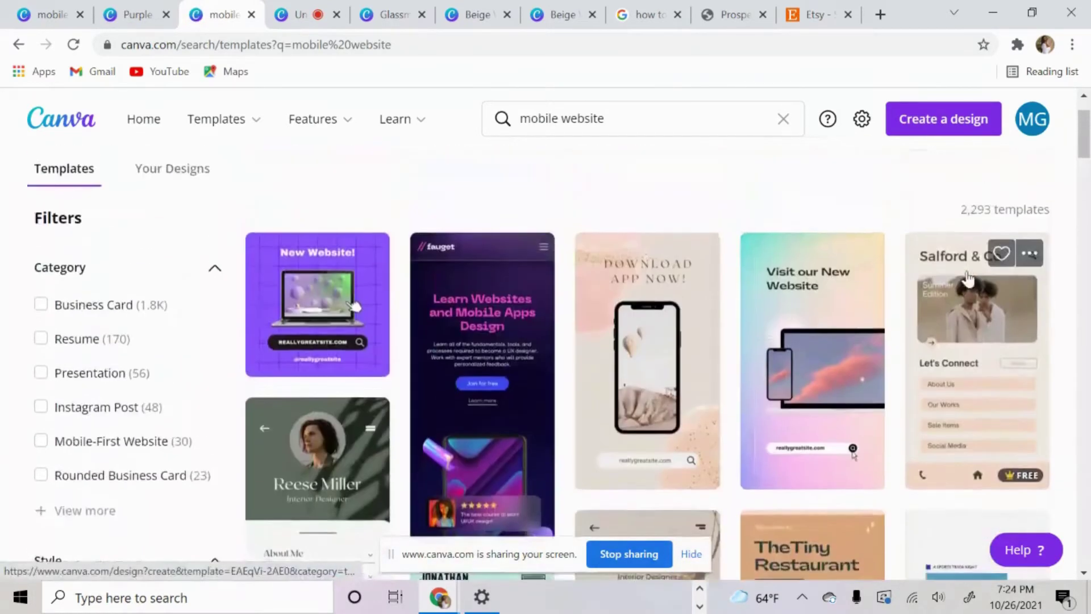
click(969, 404)
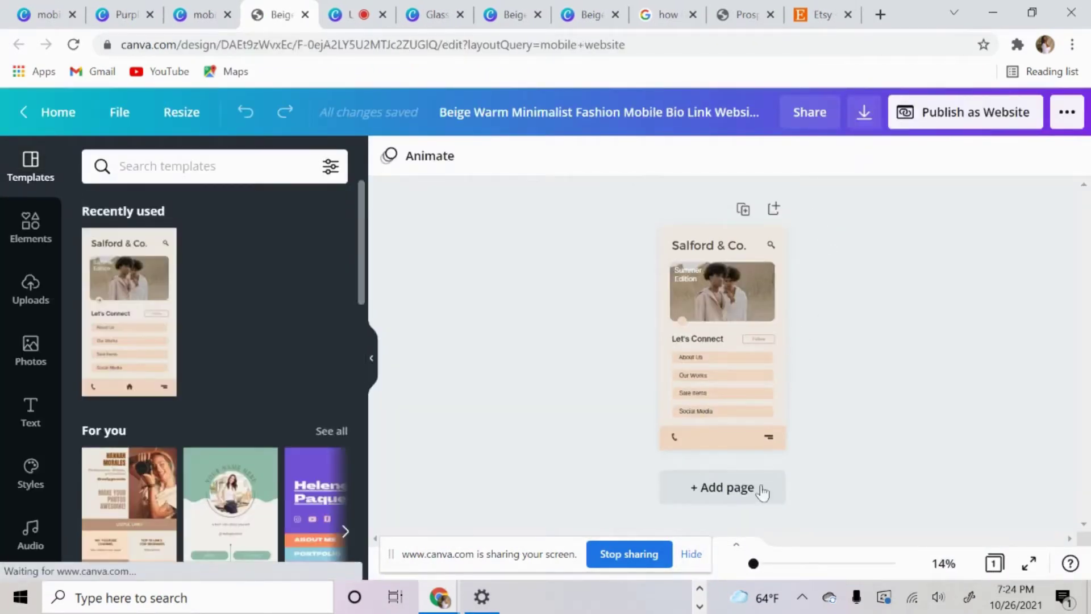
Replace the header photo with the stock image of hands reaching into tree branches.
drag(753, 564, 756, 565)
scroll(915, 374, up, 3)
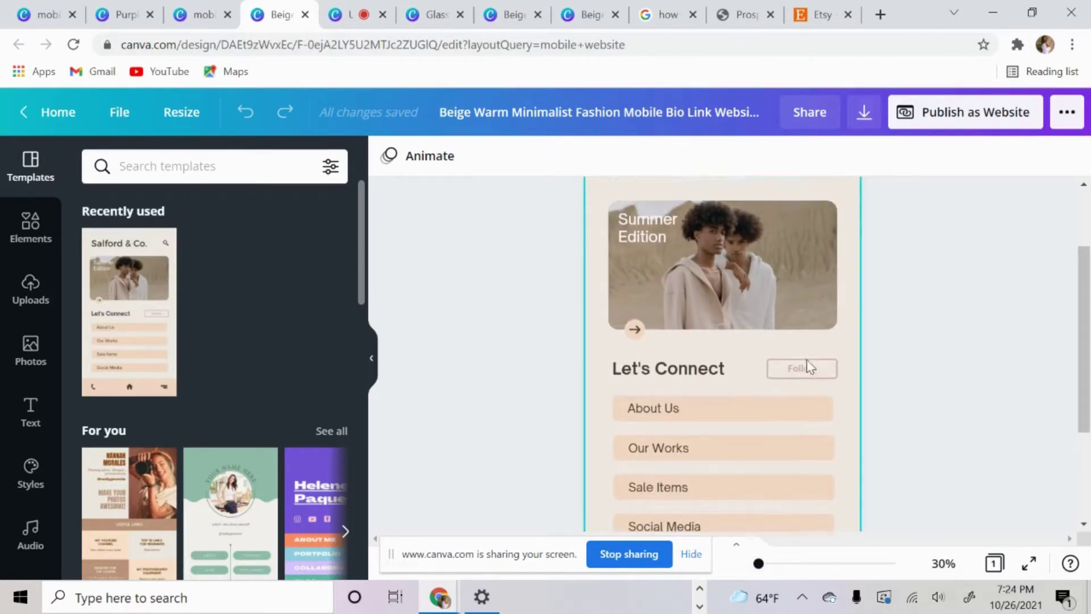
click(714, 343)
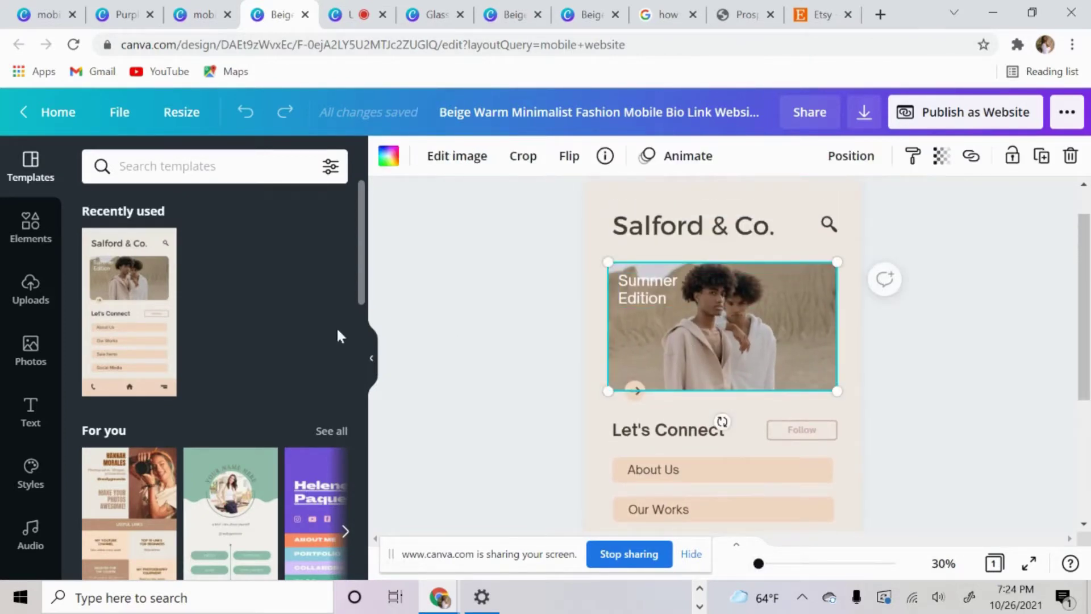
click(30, 349)
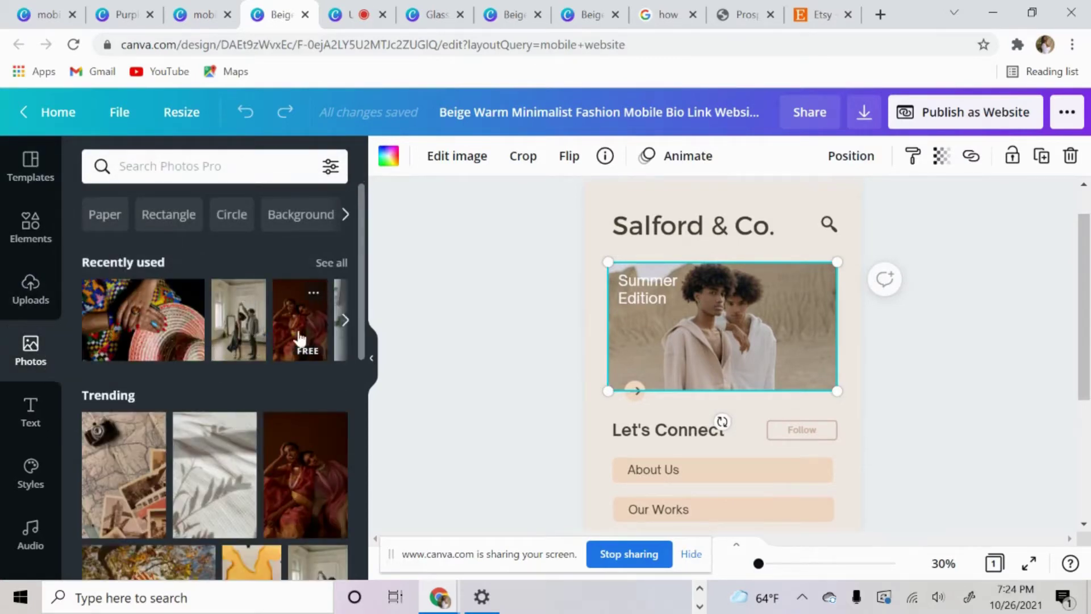
scroll(294, 364, down, 5)
drag(608, 274, 626, 312)
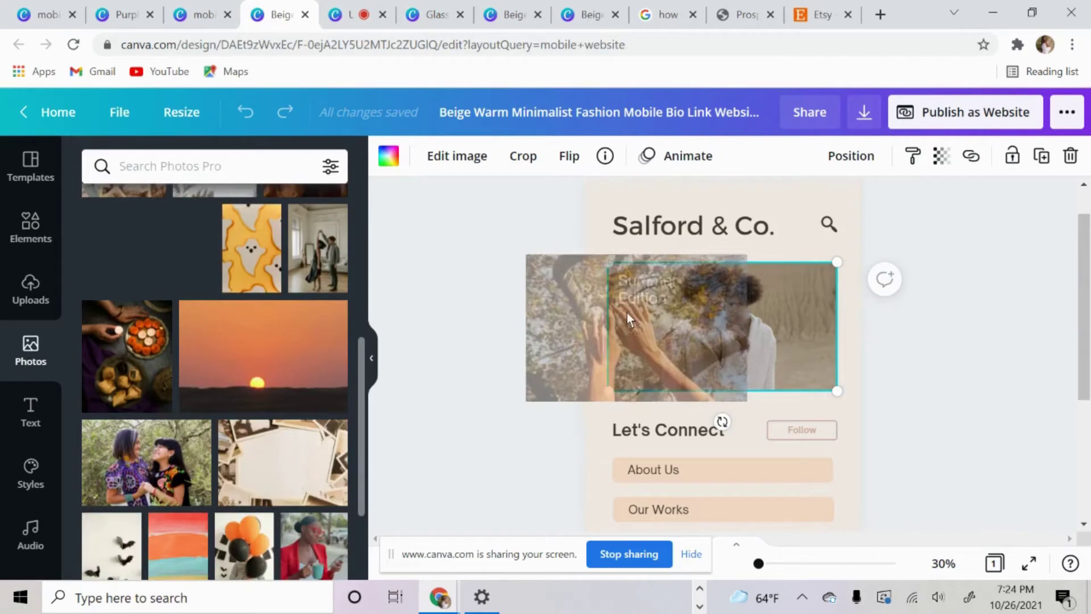
Scroll down the design and select the About Us button.
scroll(746, 333, down, 3)
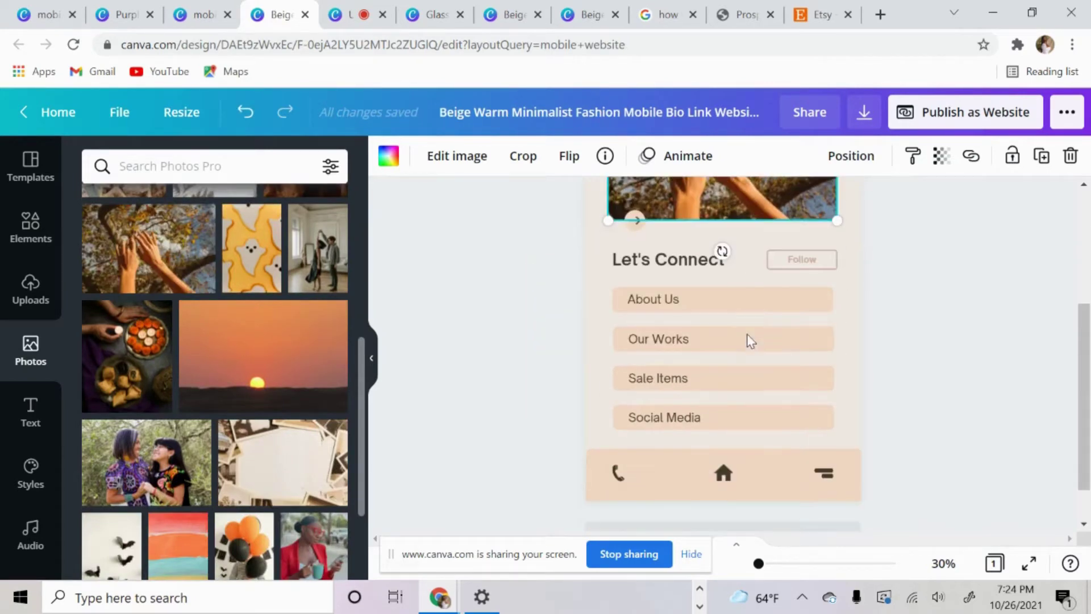
click(822, 296)
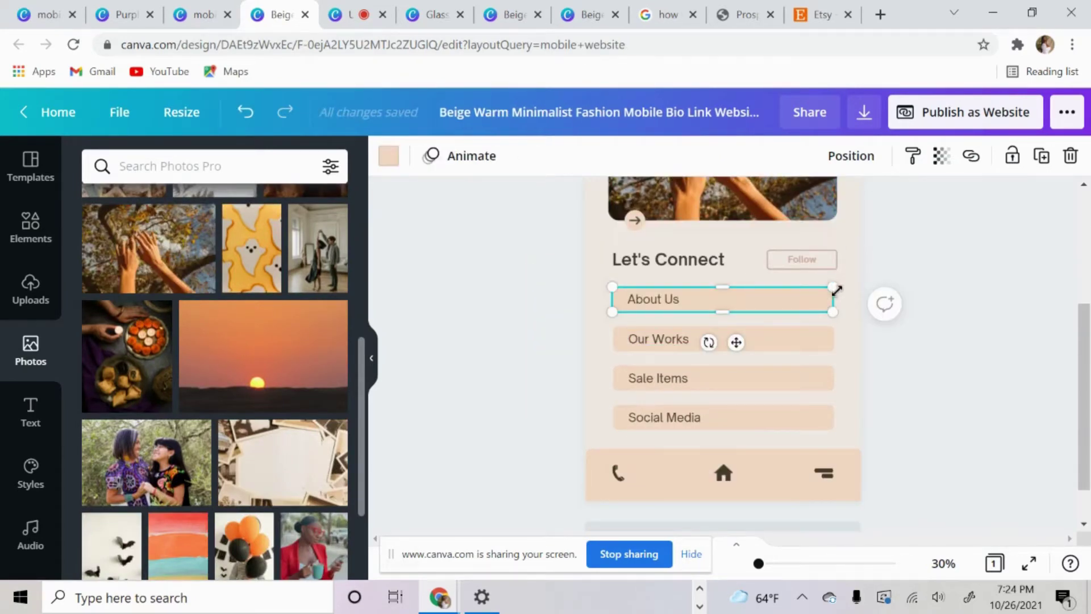
scroll(836, 290, up, 3)
scroll(837, 290, down, 3)
Group the About Us text with its button.
click(857, 285)
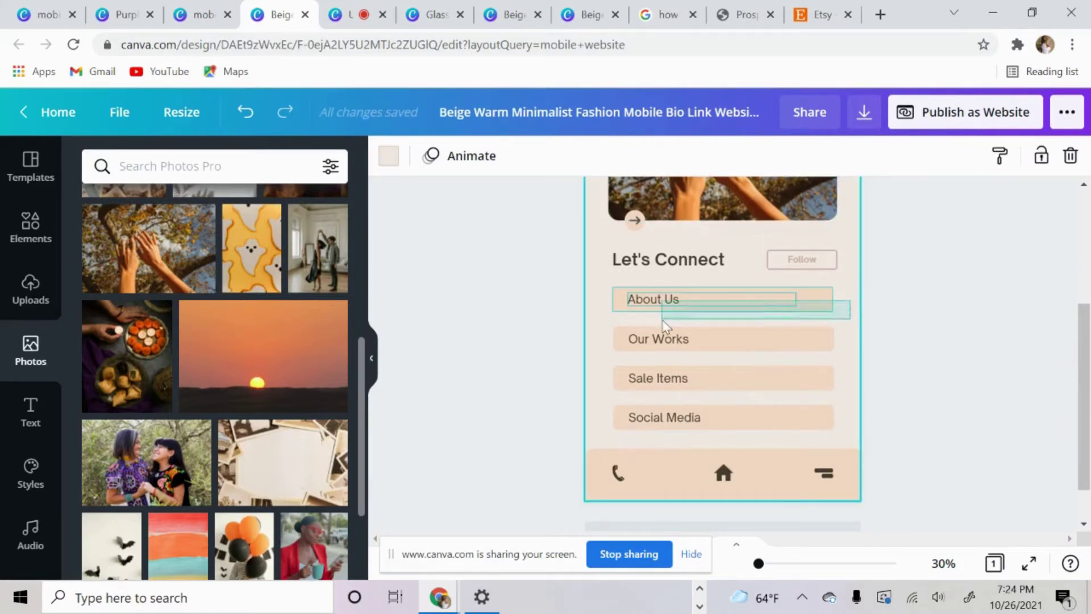
click(662, 304)
click(914, 156)
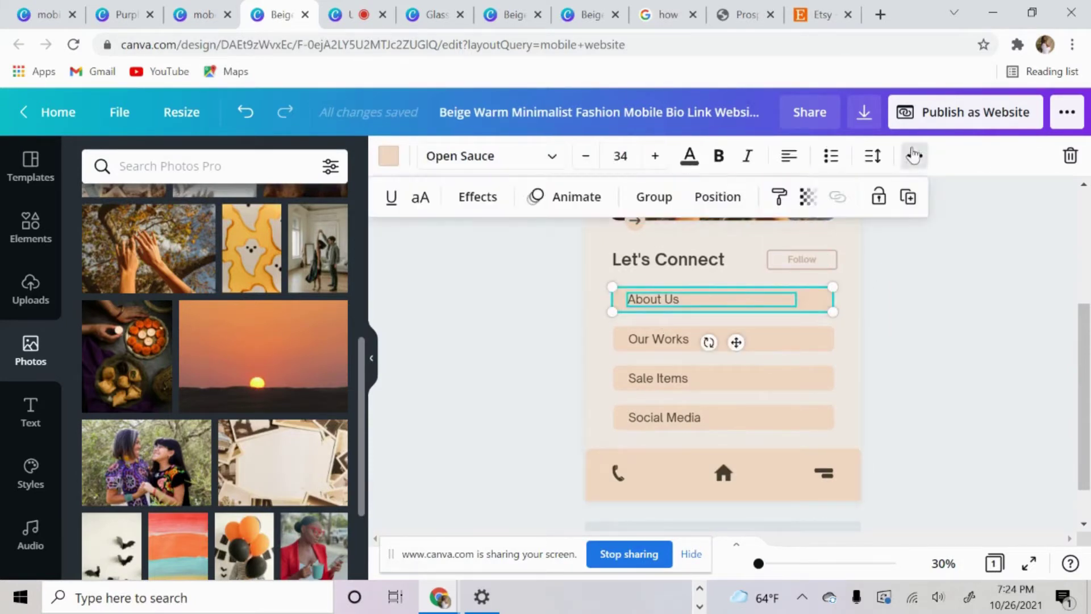
click(653, 197)
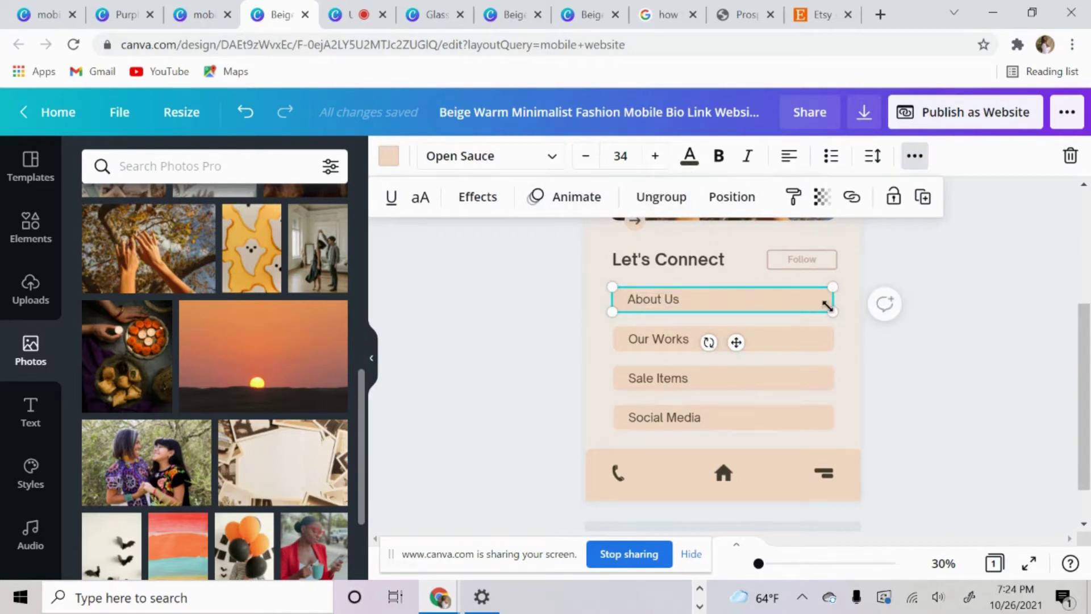
click(856, 312)
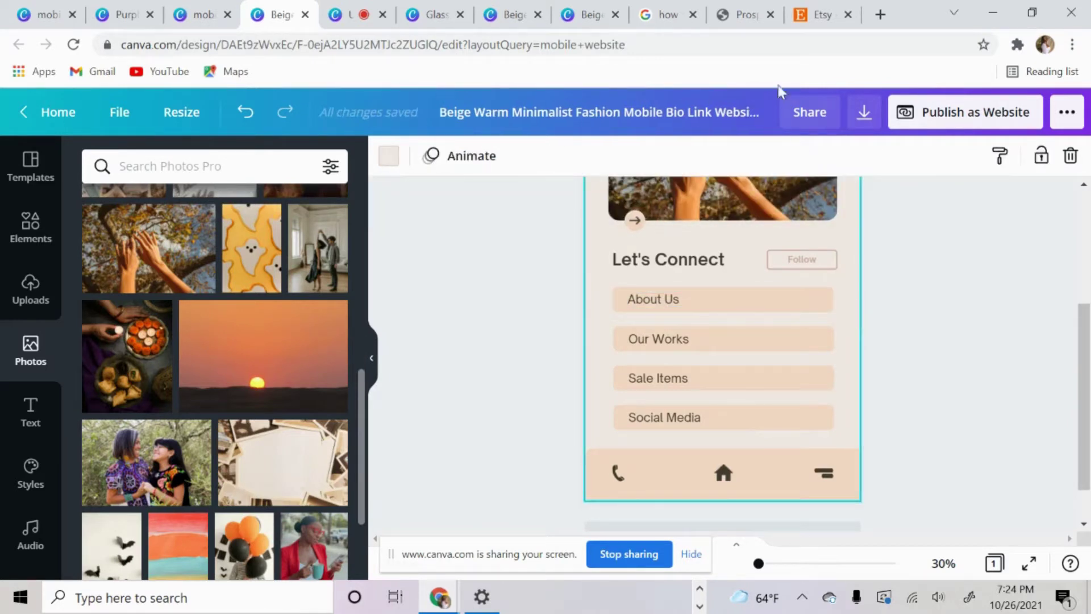
Copy the Prosperity Printshop website address and return to the Salford & Co. design.
click(721, 7)
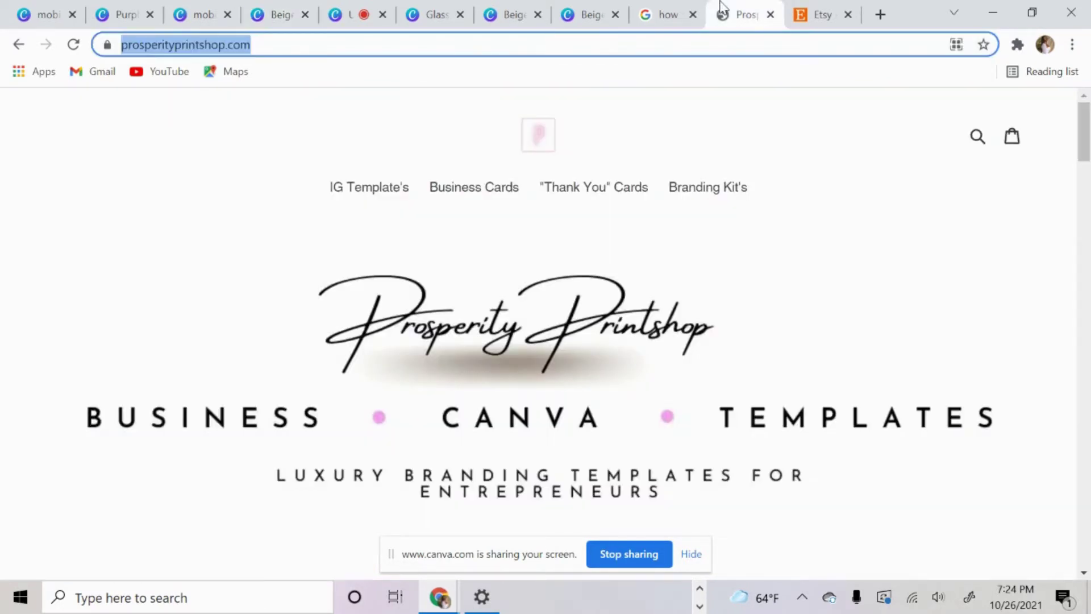
right_click(548, 44)
click(602, 139)
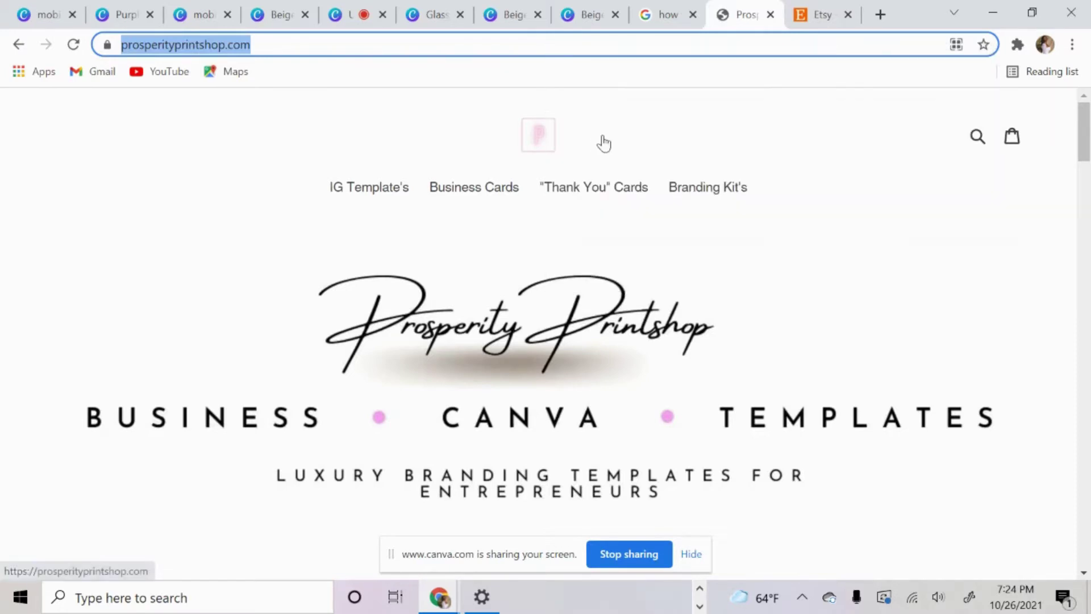
click(131, 12)
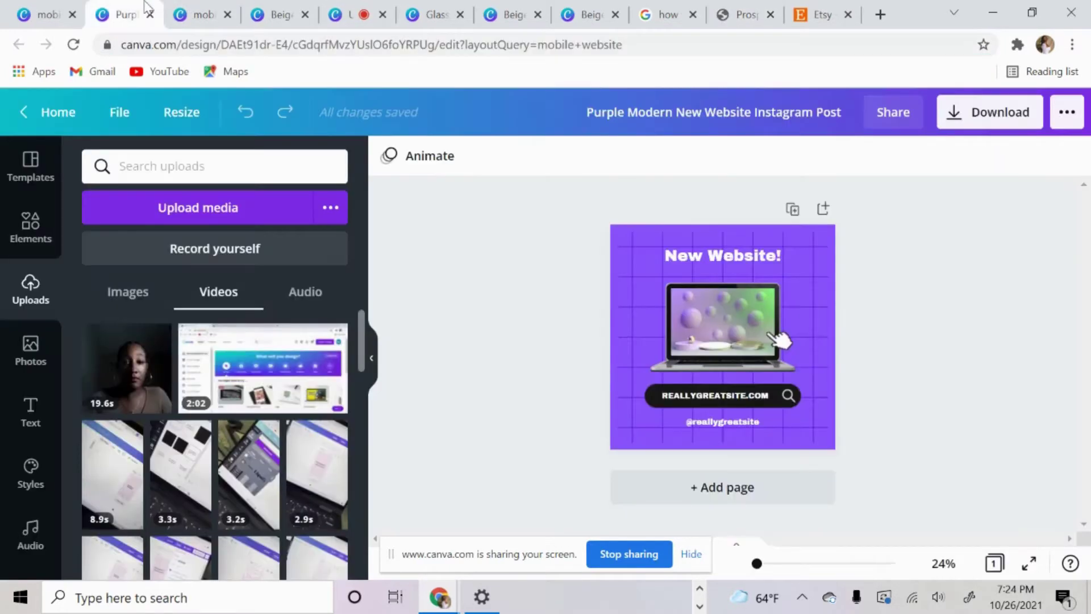
click(216, 11)
click(276, 7)
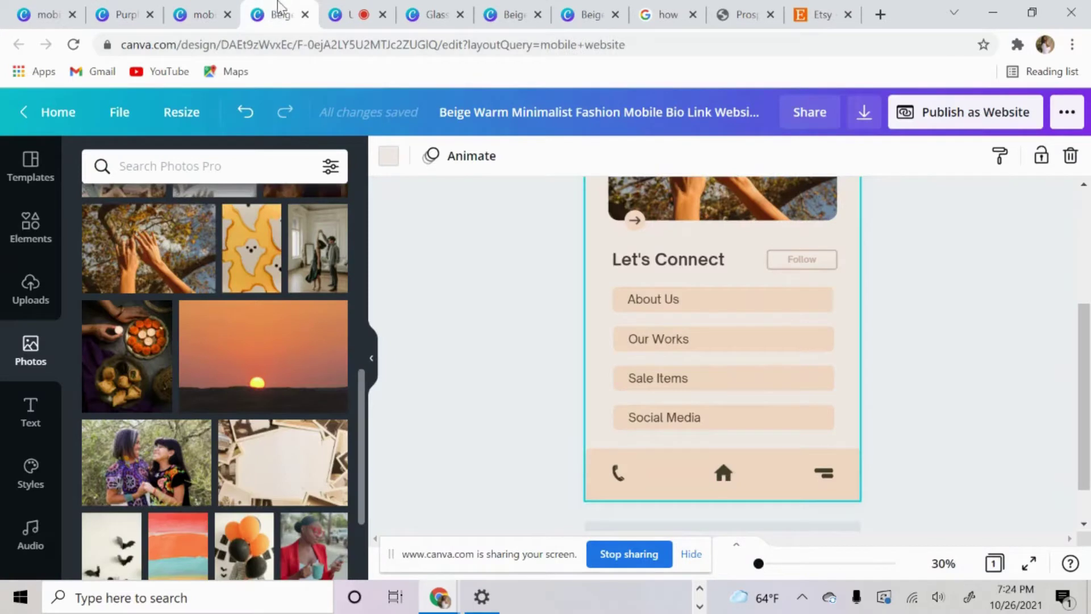
click(819, 292)
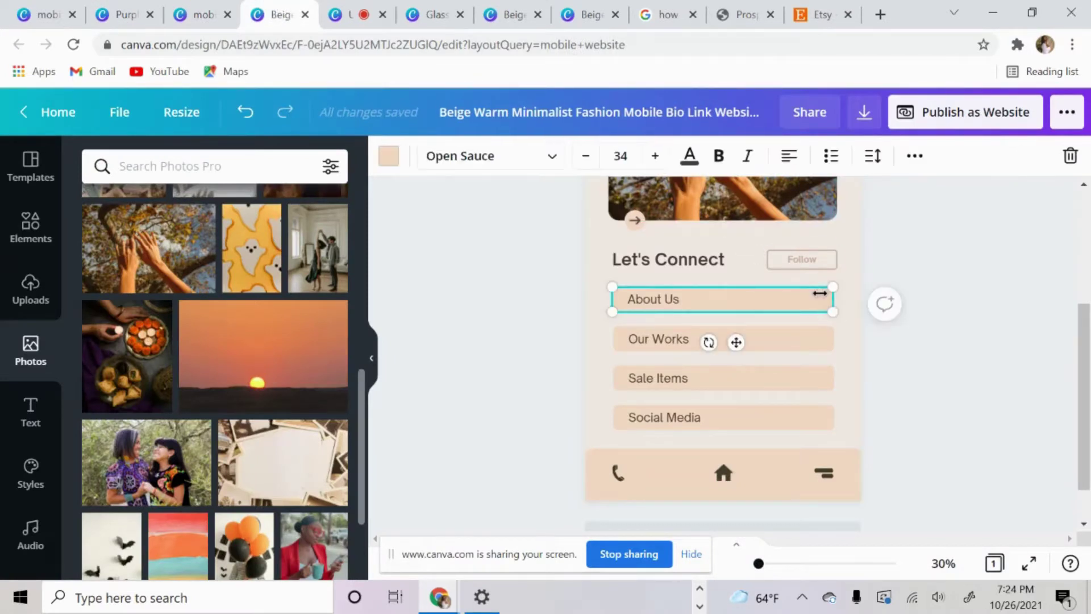
click(902, 156)
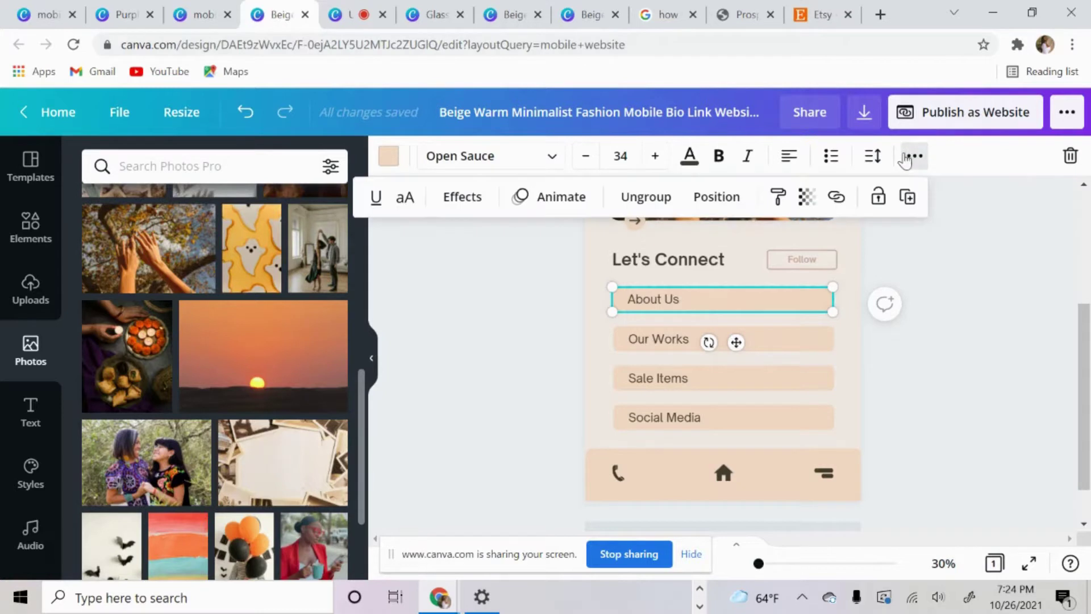
click(836, 197)
right_click(686, 271)
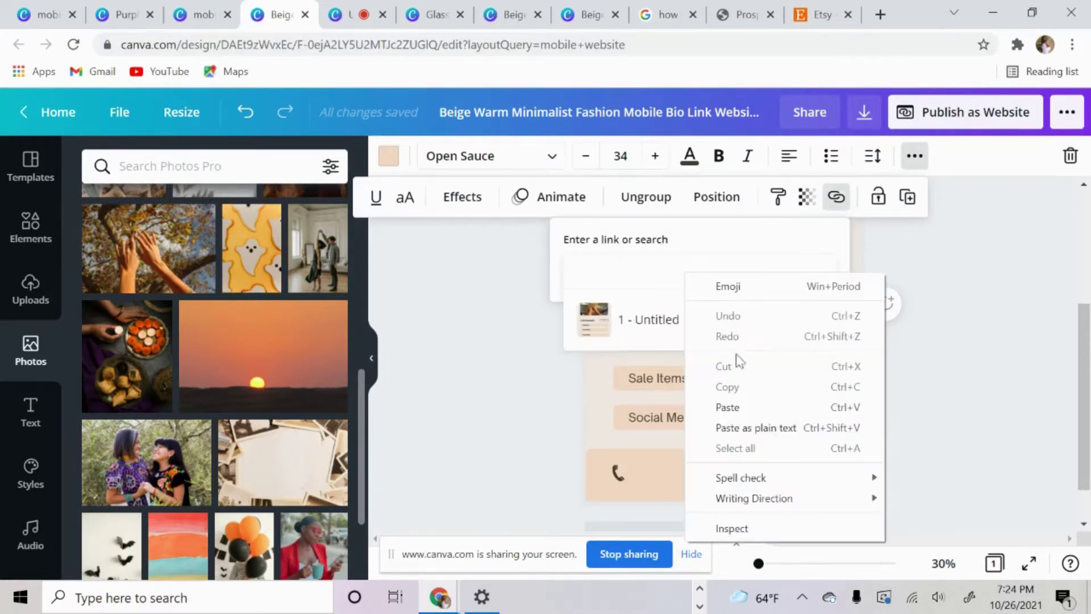
click(712, 409)
key(Return)
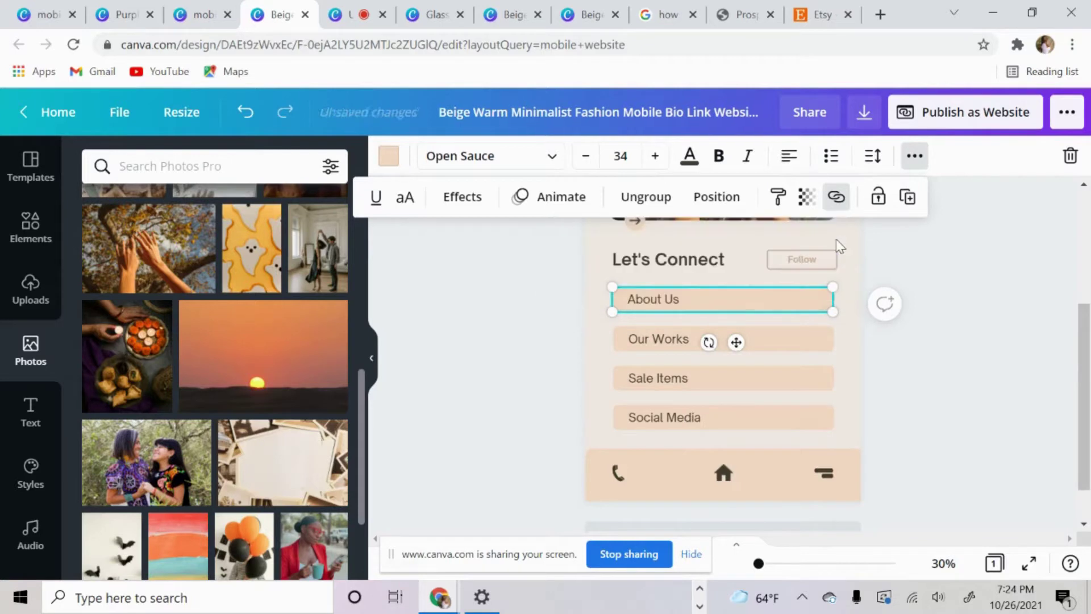
click(852, 341)
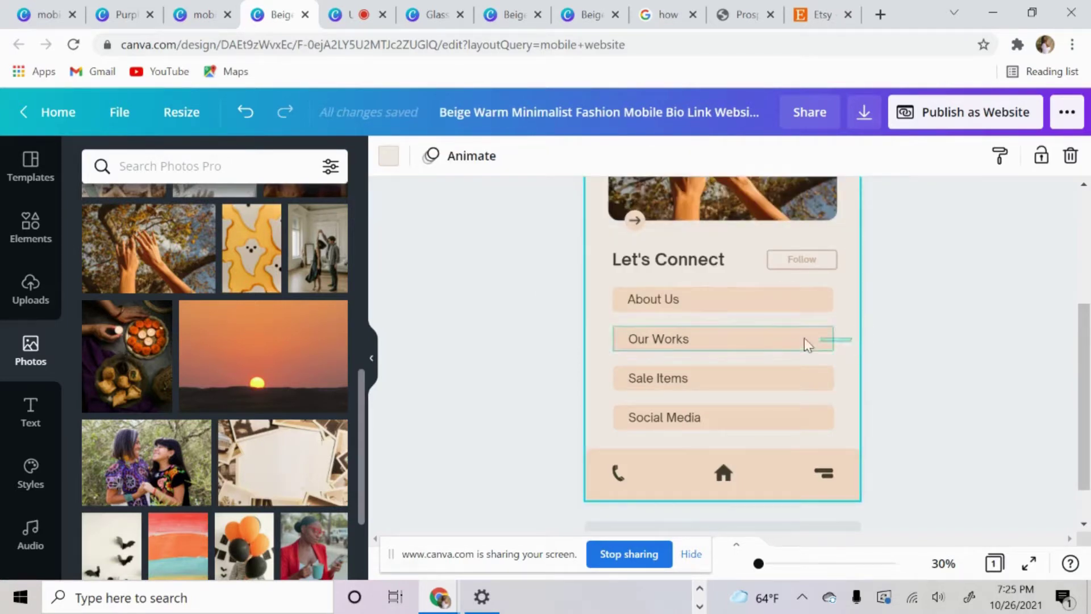
Select the Our Works button and bring up the Etsy shop manager dashboard.
click(718, 339)
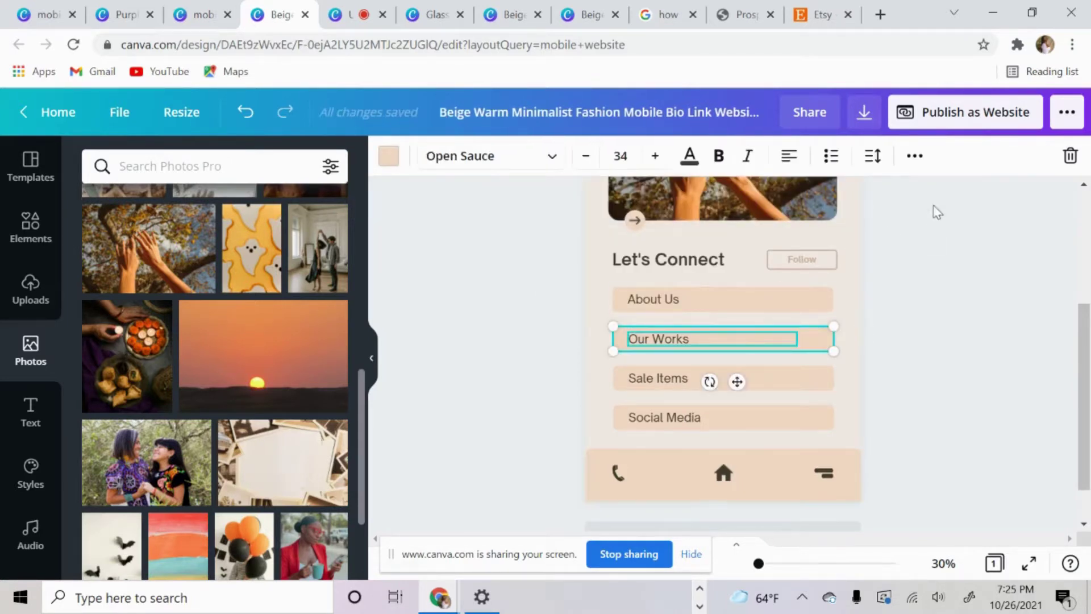
click(920, 160)
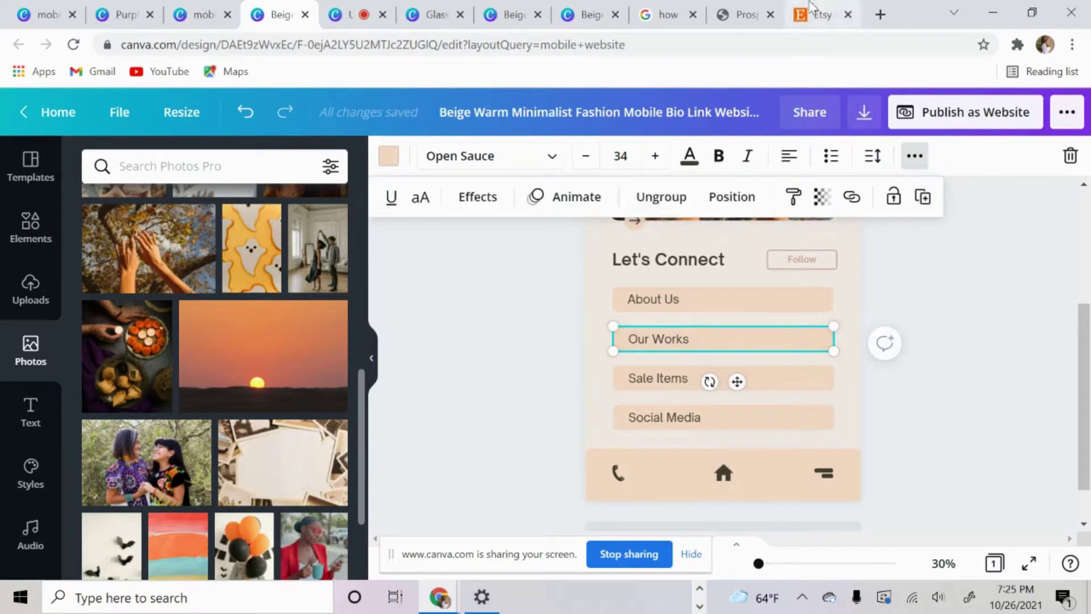
click(822, 14)
click(927, 120)
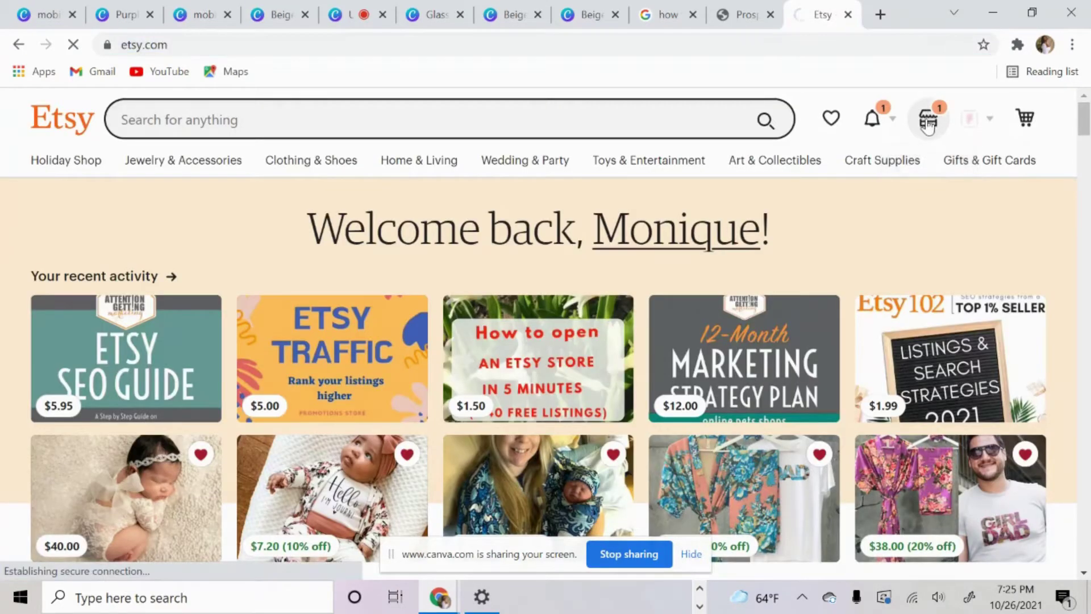
Copy the Etsy dashboard address and start a link on the Our Works button.
click(606, 39)
right_click(605, 39)
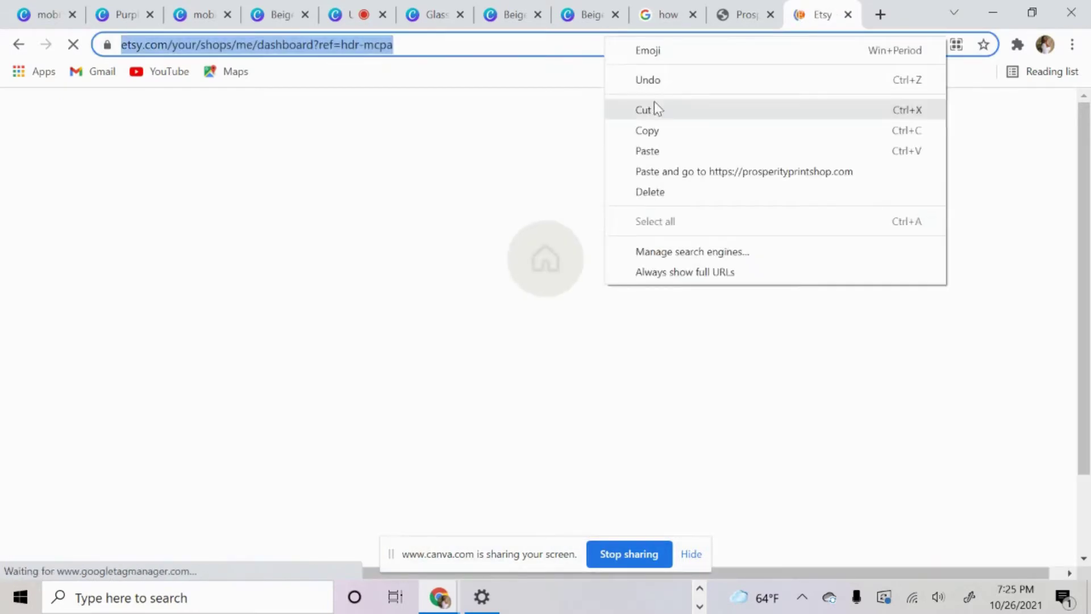
click(656, 129)
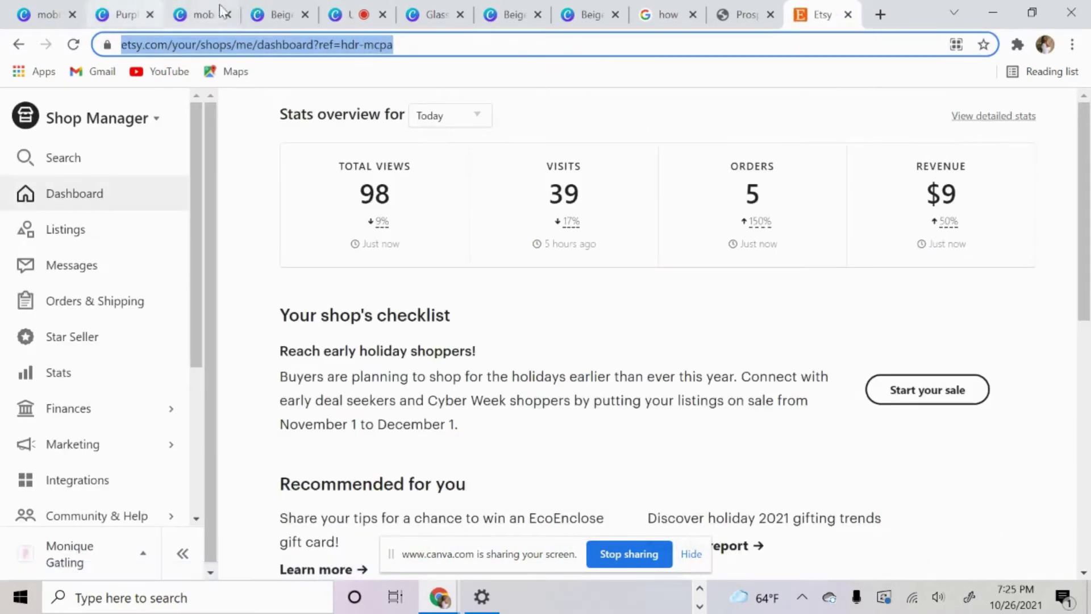
click(271, 4)
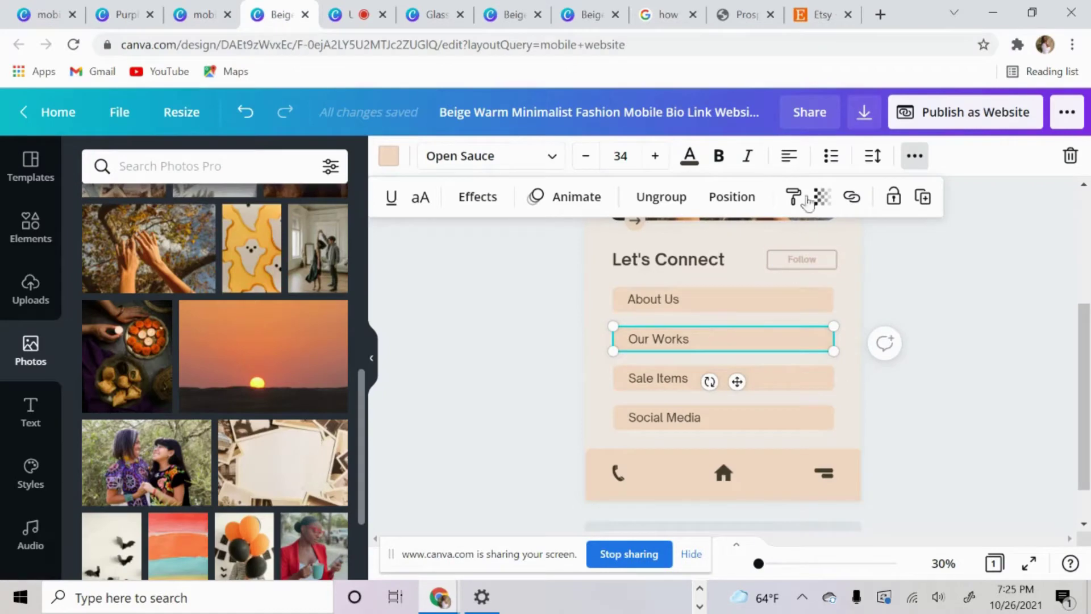
click(851, 196)
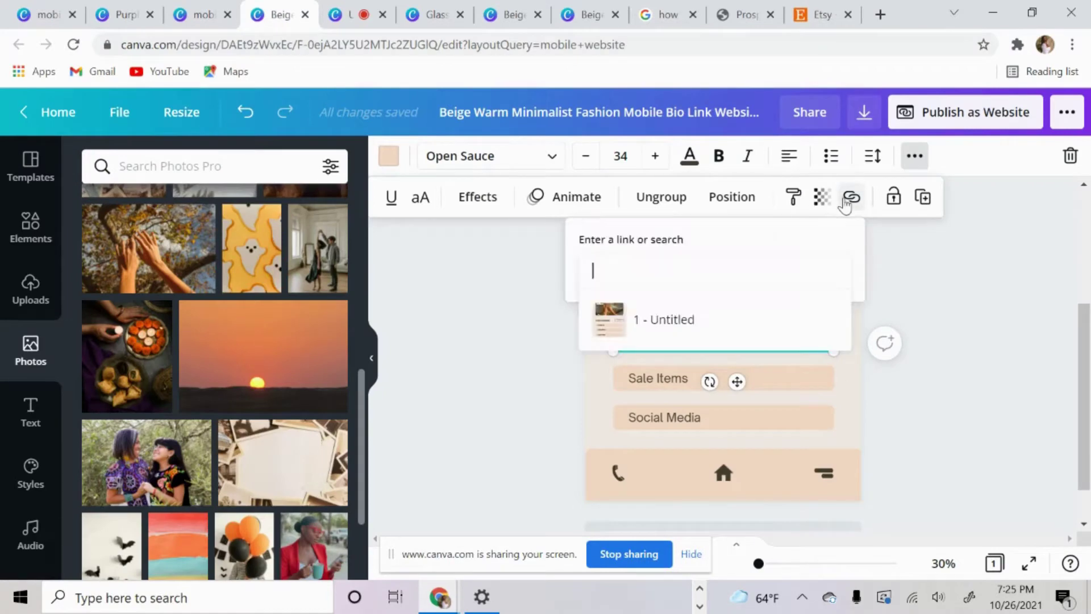
right_click(718, 269)
click(815, 5)
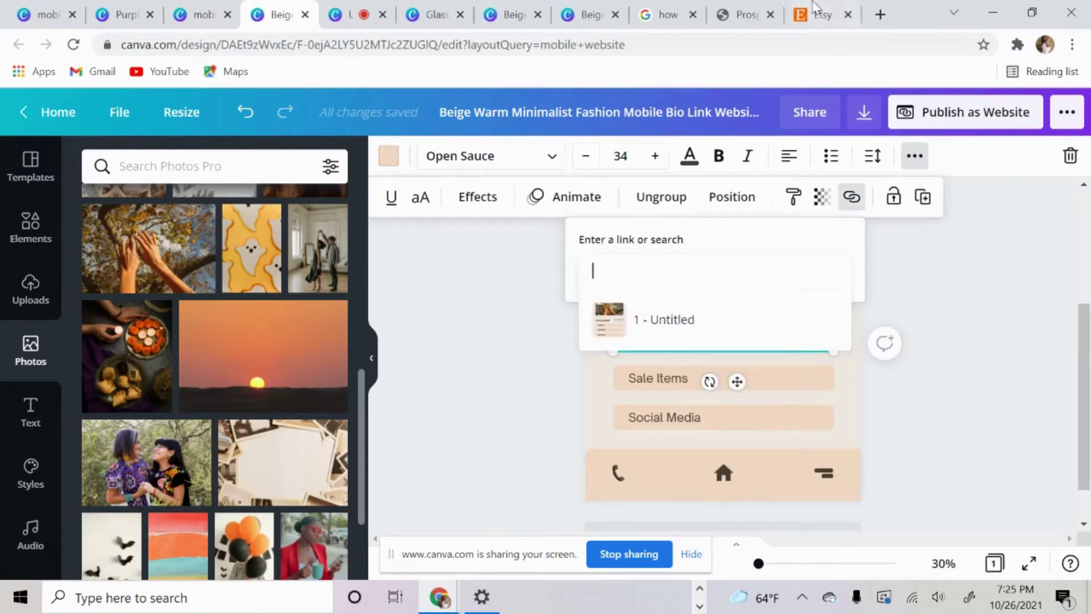
click(816, 6)
click(18, 45)
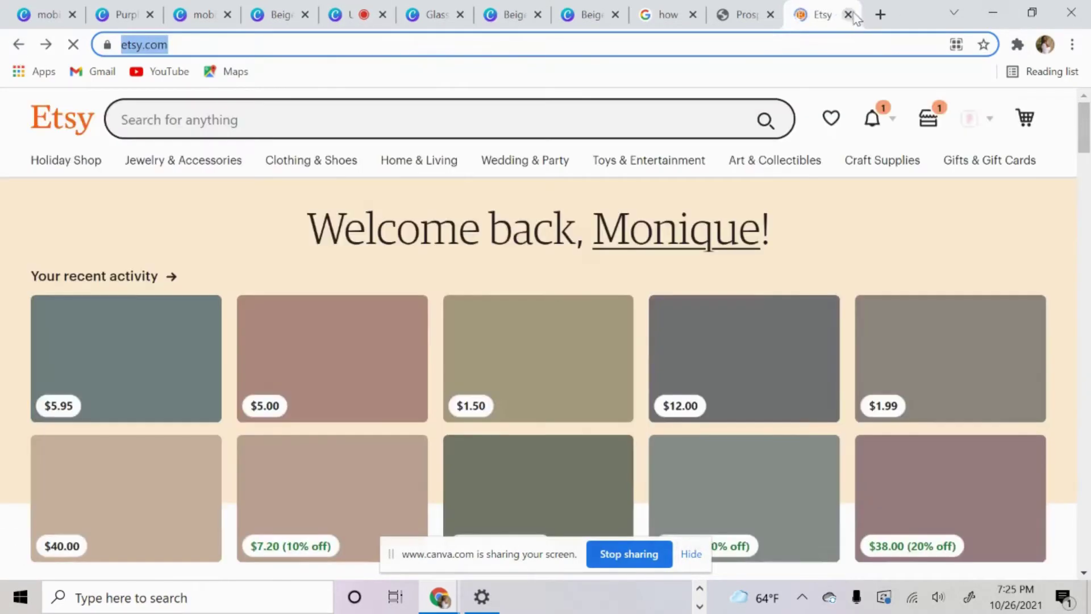
right_click(697, 48)
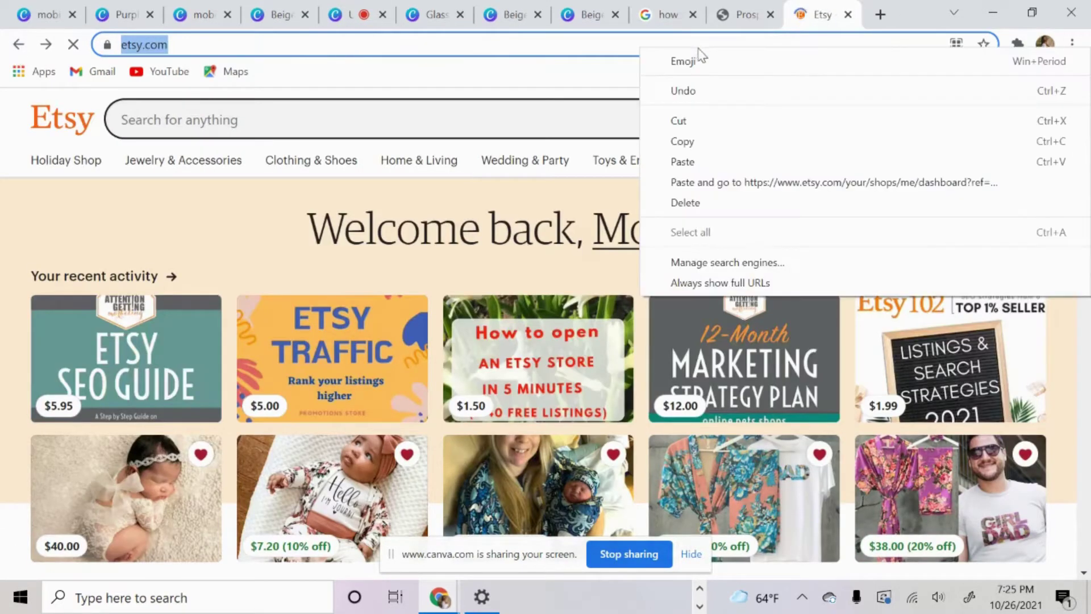
click(806, 141)
click(214, 12)
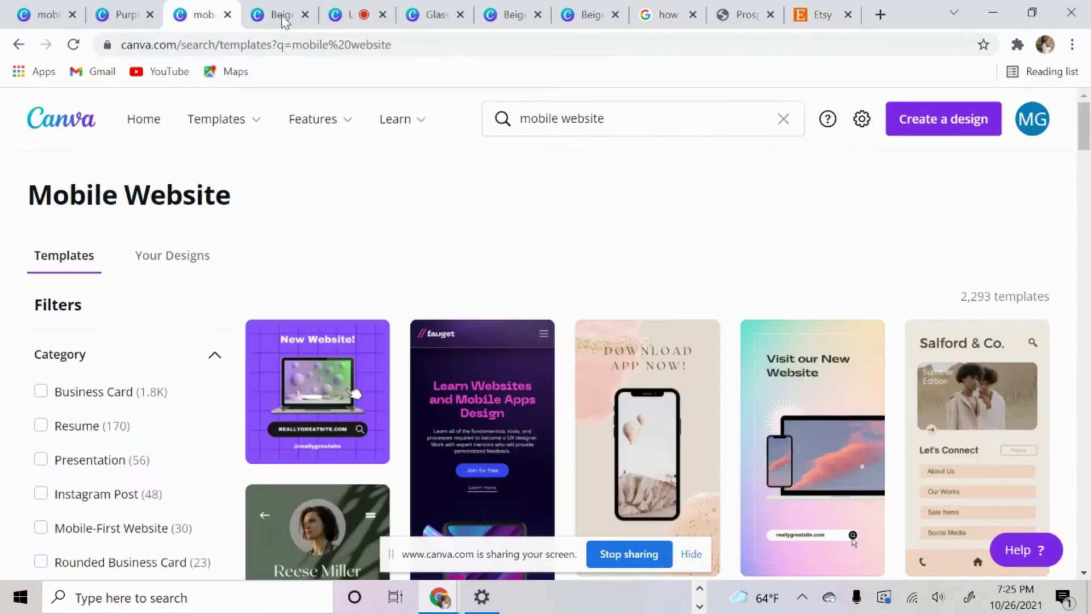
click(278, 8)
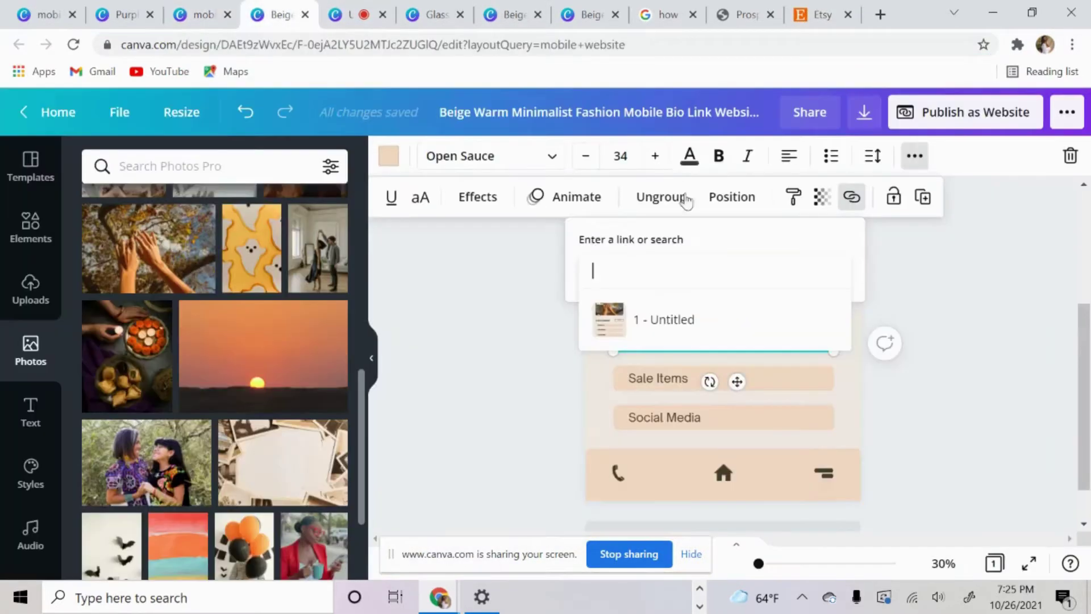
right_click(687, 271)
click(776, 411)
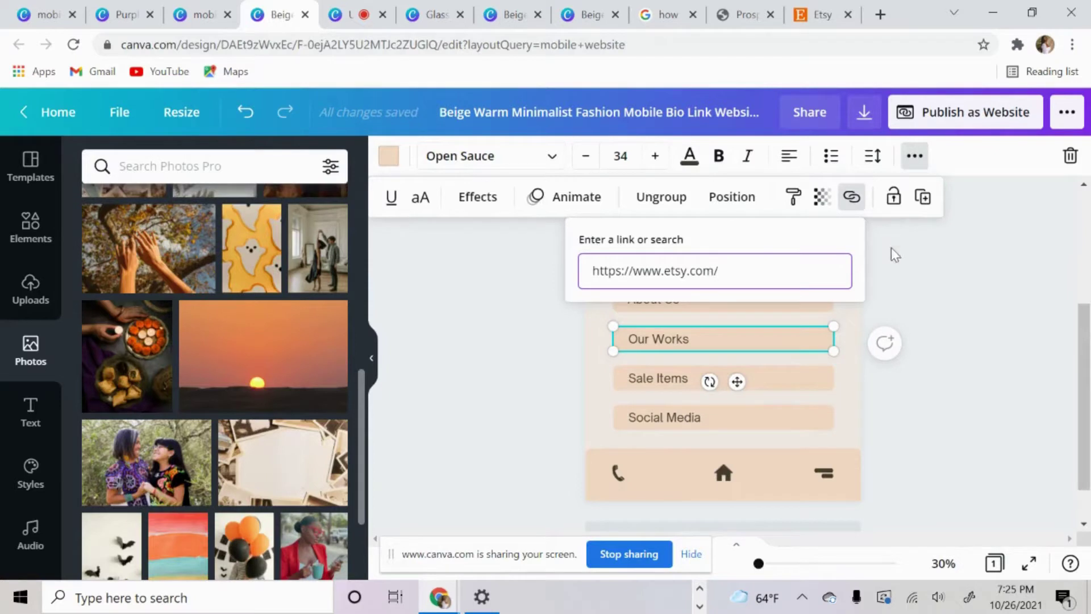
key(Return)
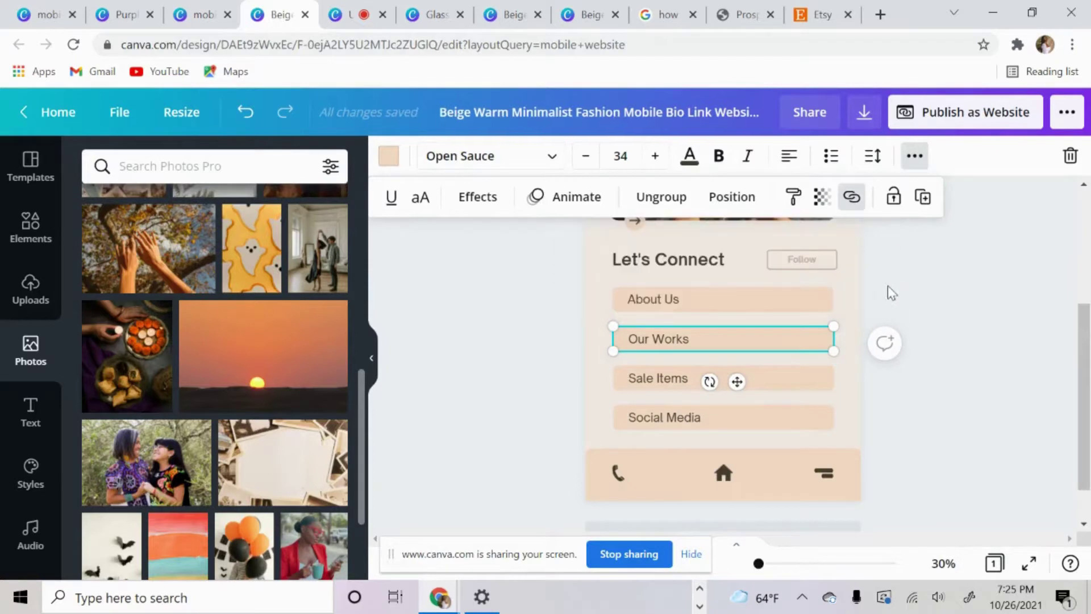
click(858, 305)
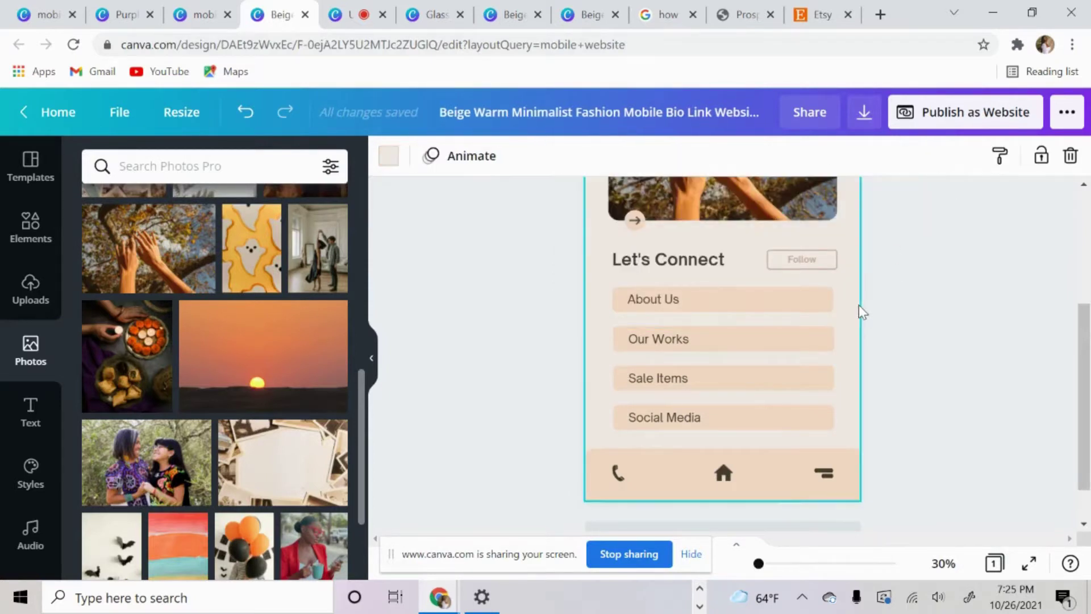
Publish the design as a website and test its About Us and Our Works links.
click(973, 116)
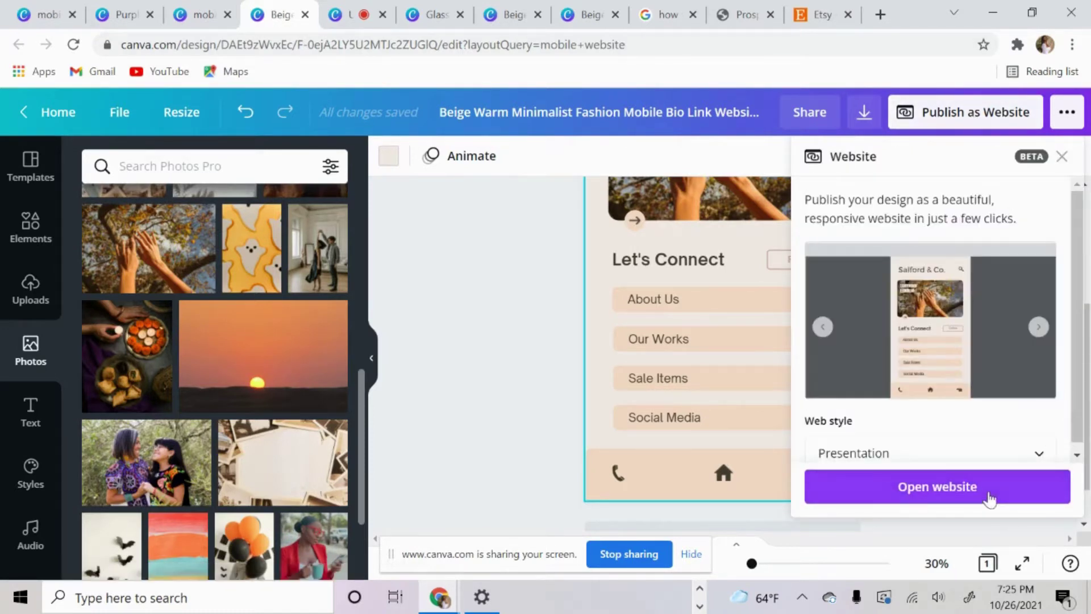
click(989, 492)
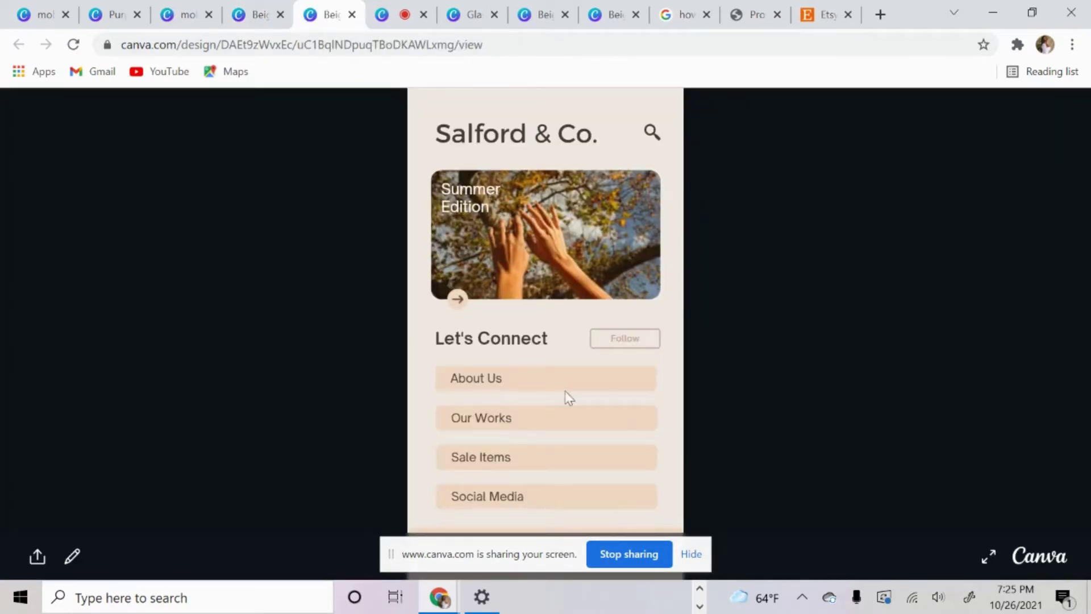
click(487, 377)
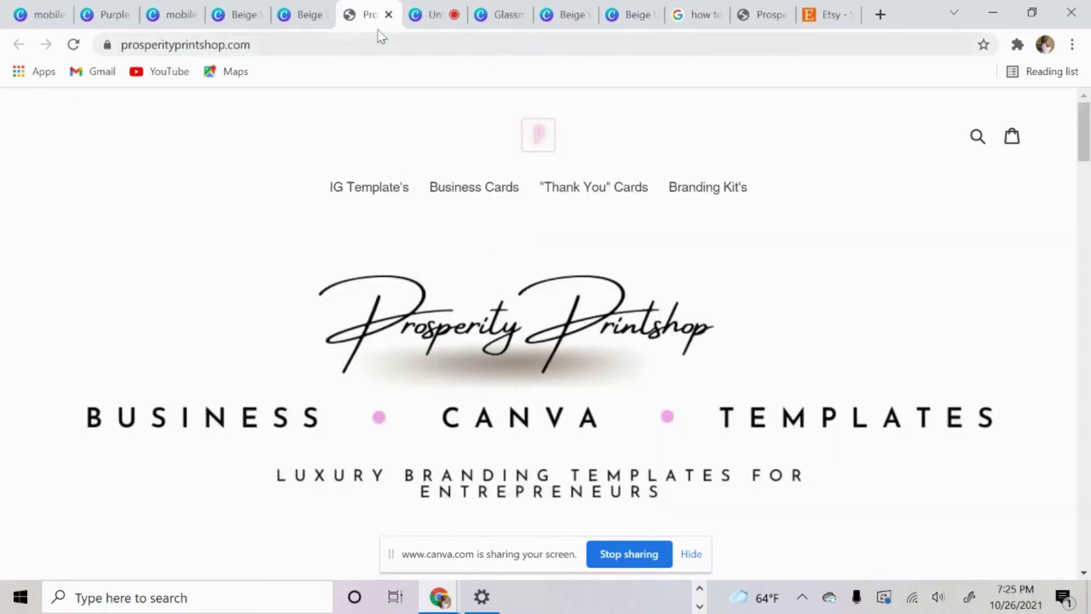
click(304, 12)
click(479, 418)
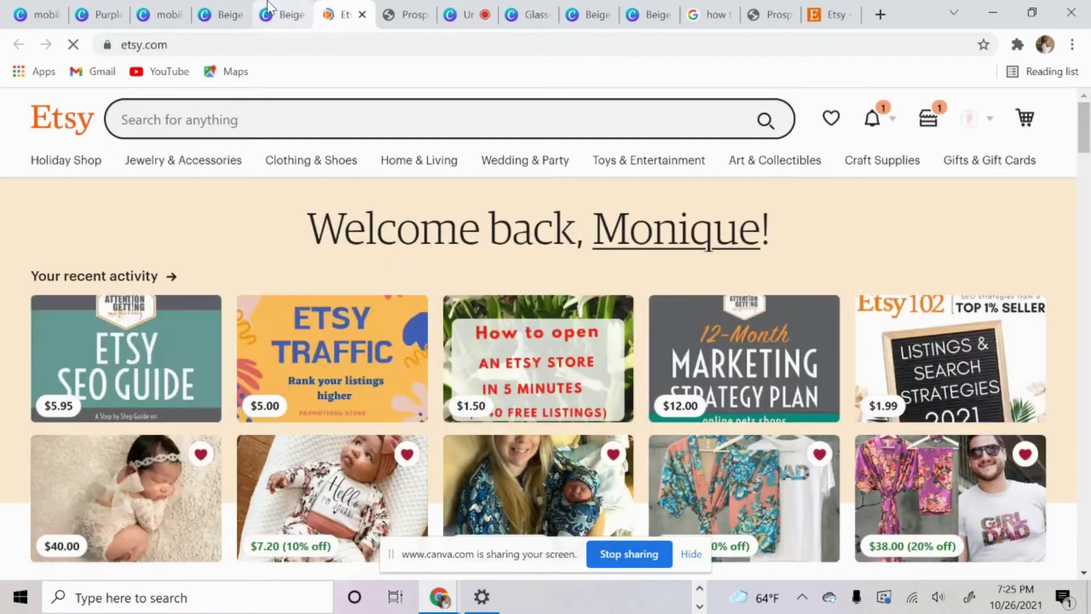
click(268, 7)
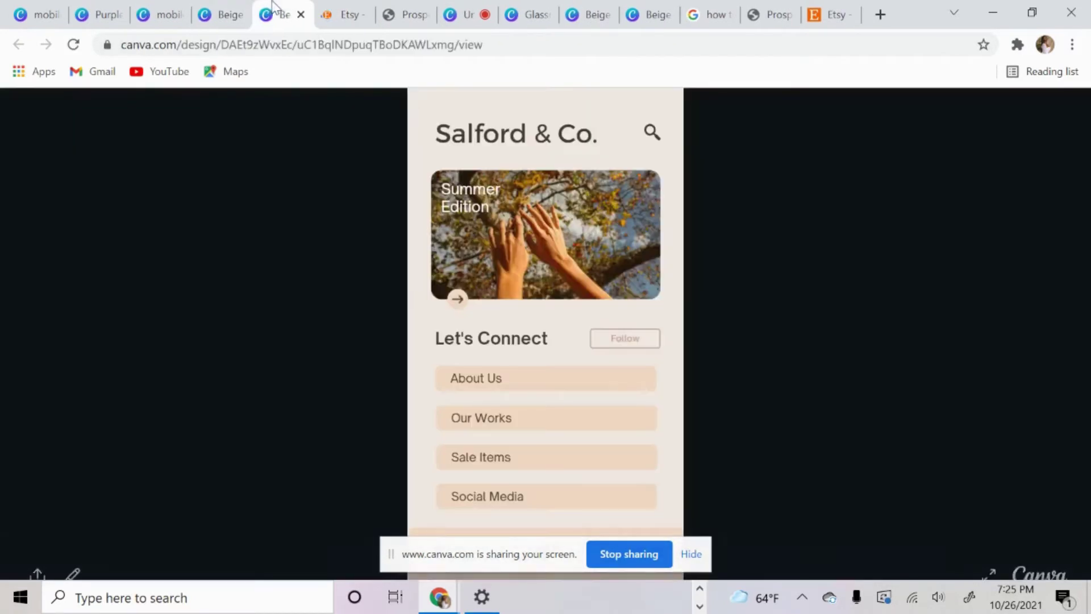
click(296, 45)
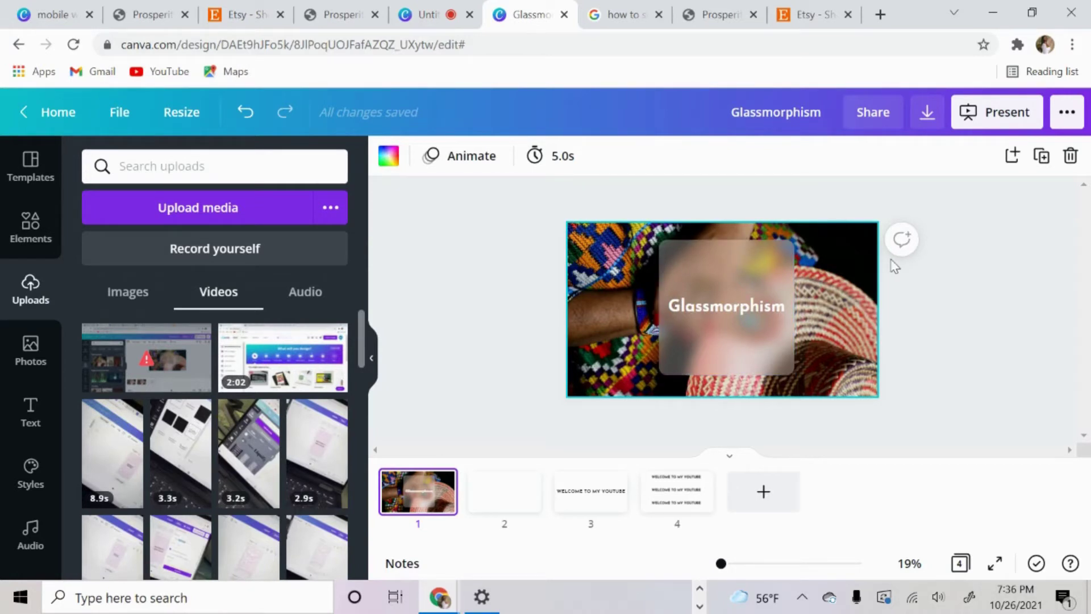
Set the recently used hands-and-woven-hat photo as page 2's background.
click(513, 511)
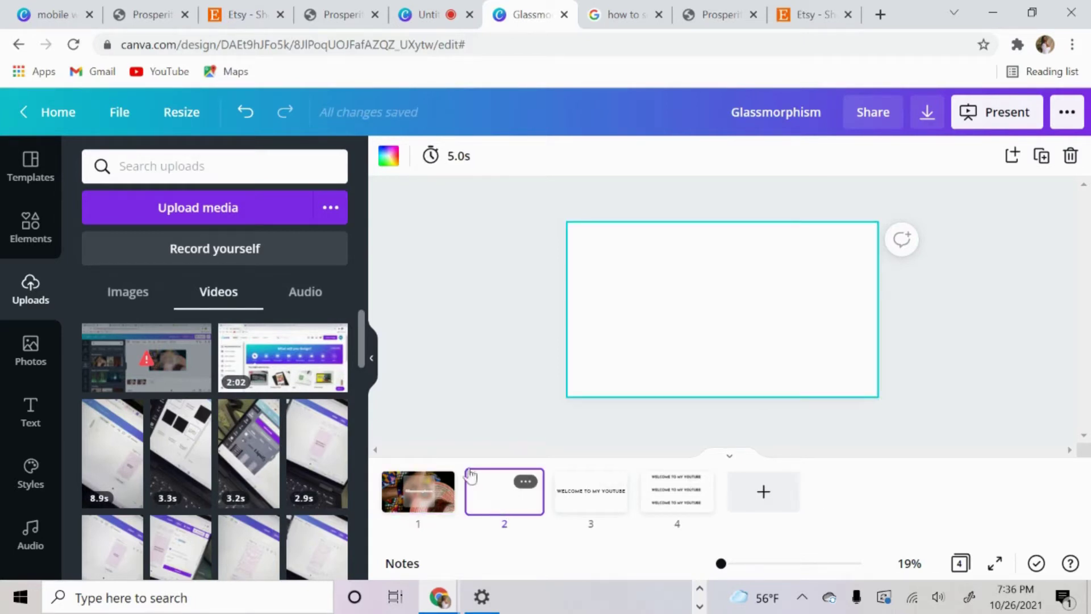
click(33, 354)
drag(129, 316, 583, 303)
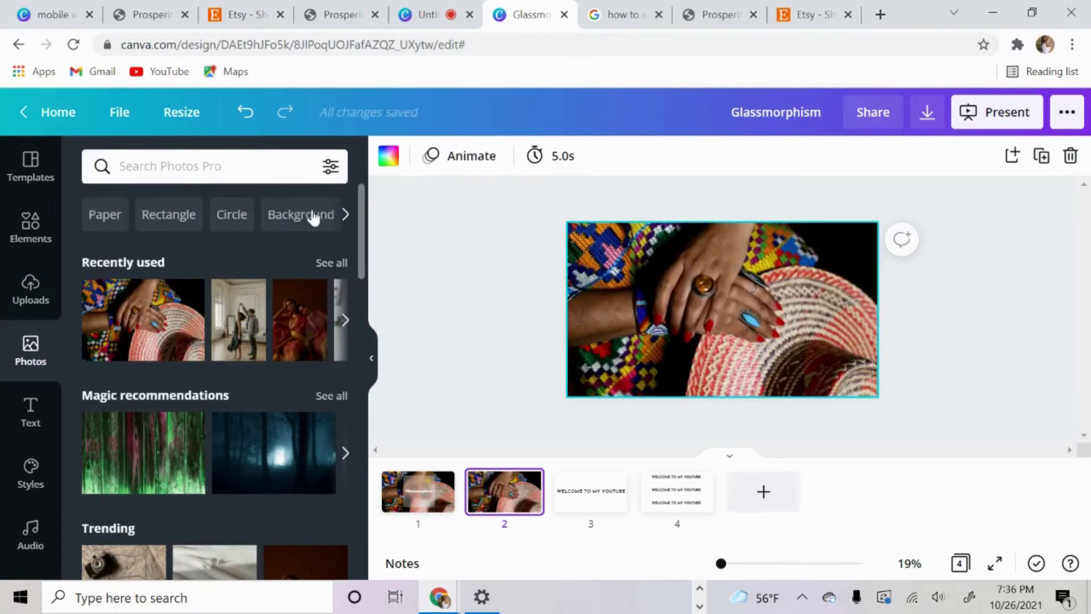
Add a square frame from an Elements search for 'frame', enlarged and centred on page 2.
click(32, 241)
click(155, 170)
drag(155, 173, 121, 181)
key(Return)
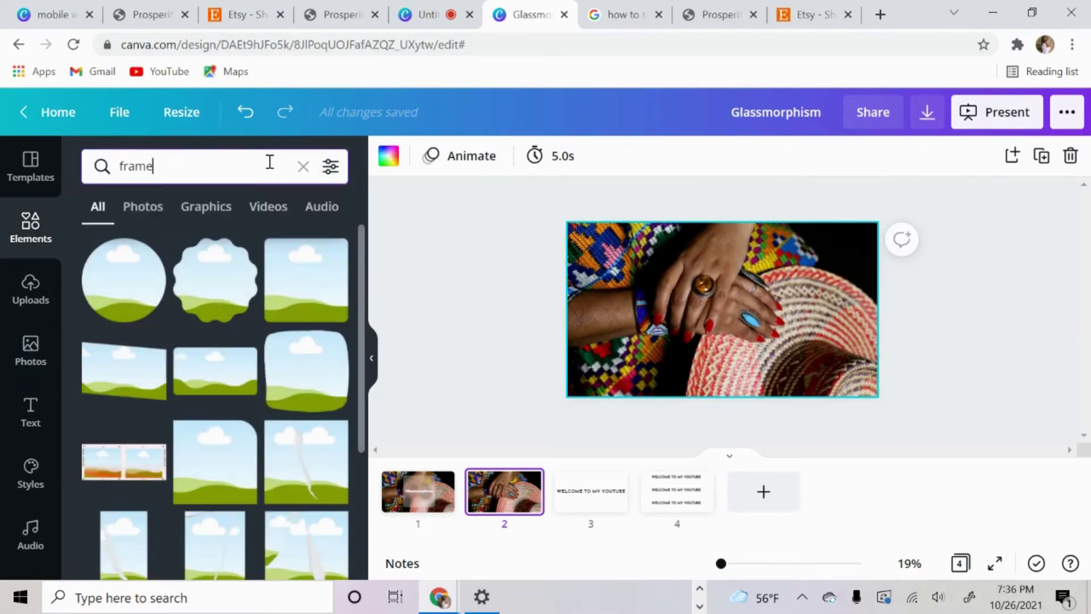
click(311, 288)
drag(782, 262, 817, 222)
drag(760, 285, 734, 301)
Fill the square frame with the hands-and-hat photo.
click(812, 316)
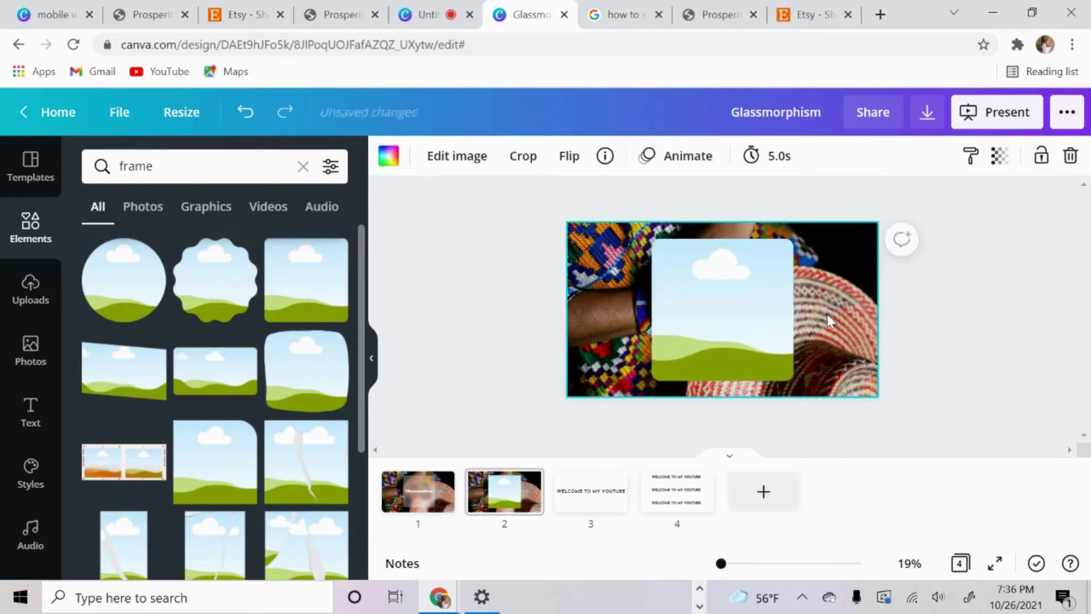
click(30, 364)
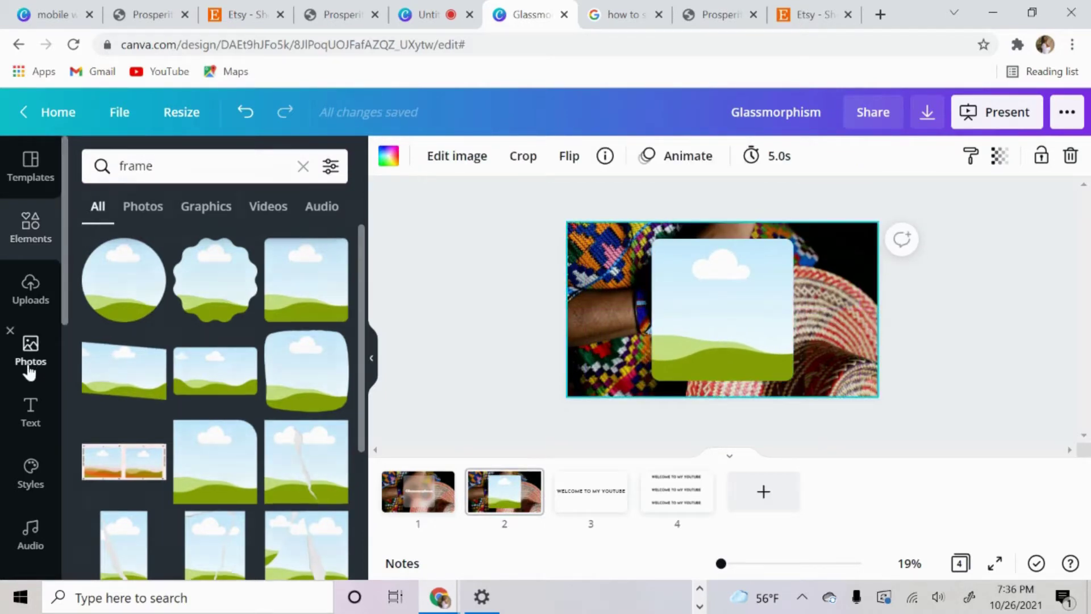
drag(142, 329, 675, 320)
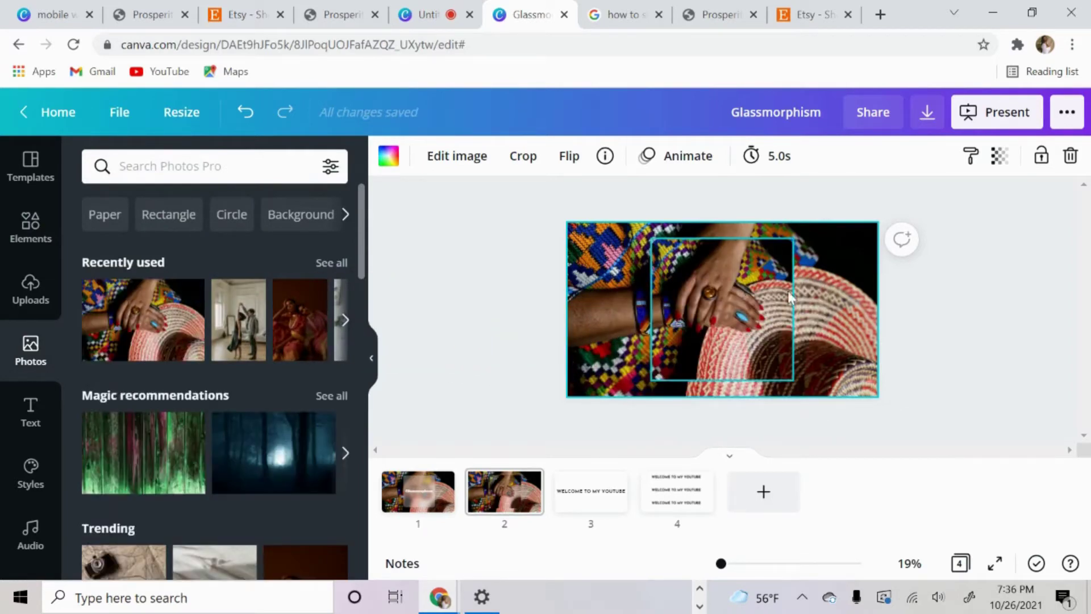
Set the framed photo's transparency to 50.
click(750, 288)
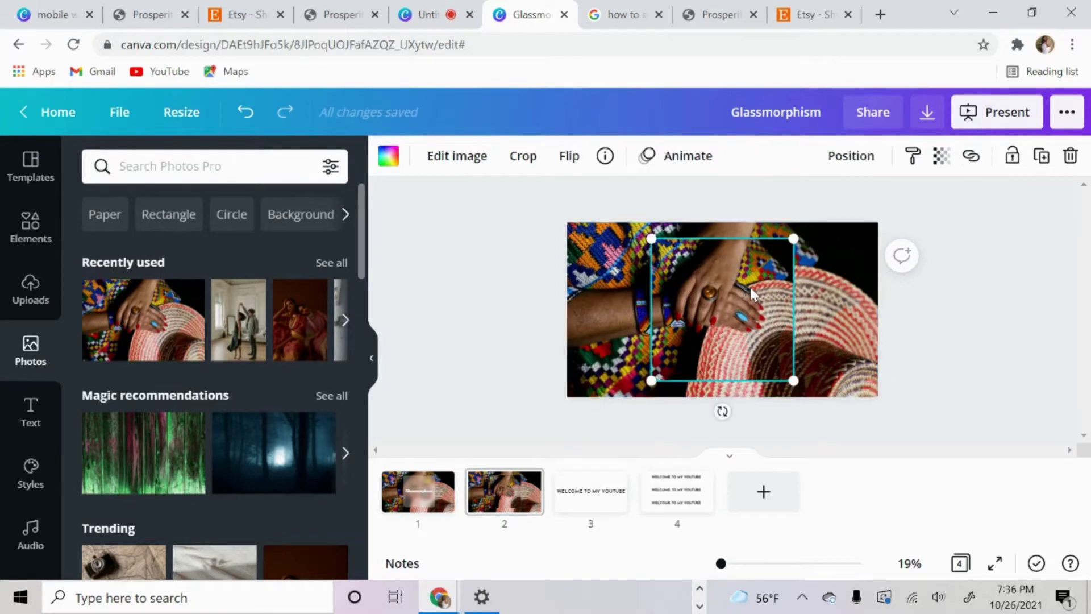
click(940, 155)
click(913, 209)
text(50)
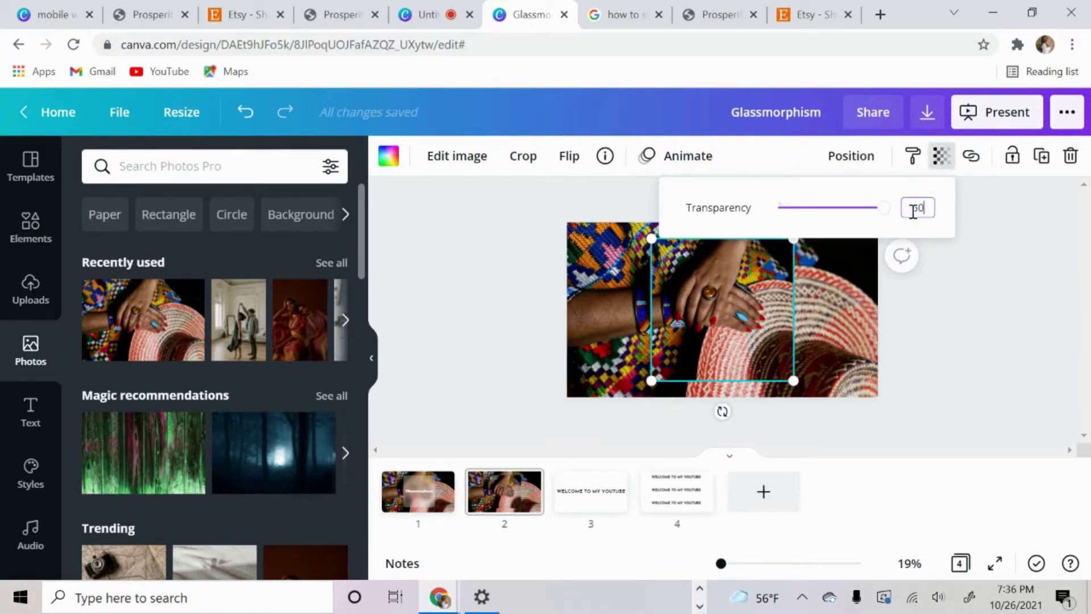
key(Return)
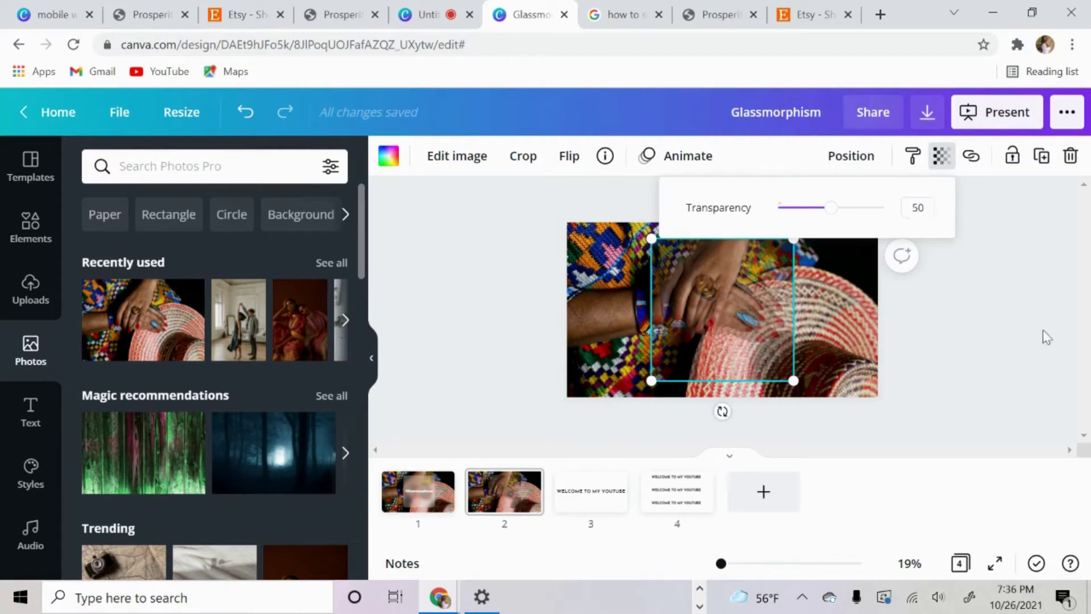
click(857, 328)
Scale up and reposition the photo inside the frame to line up with the hands.
drag(721, 563, 724, 563)
click(872, 309)
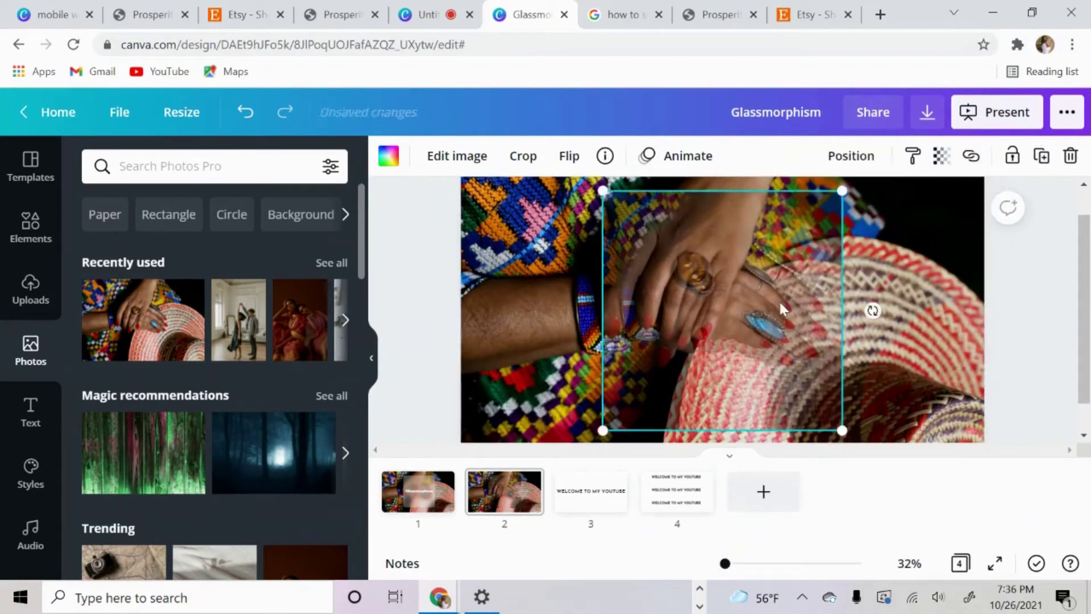
double_click(794, 294)
drag(901, 191, 1074, 151)
drag(956, 273, 877, 335)
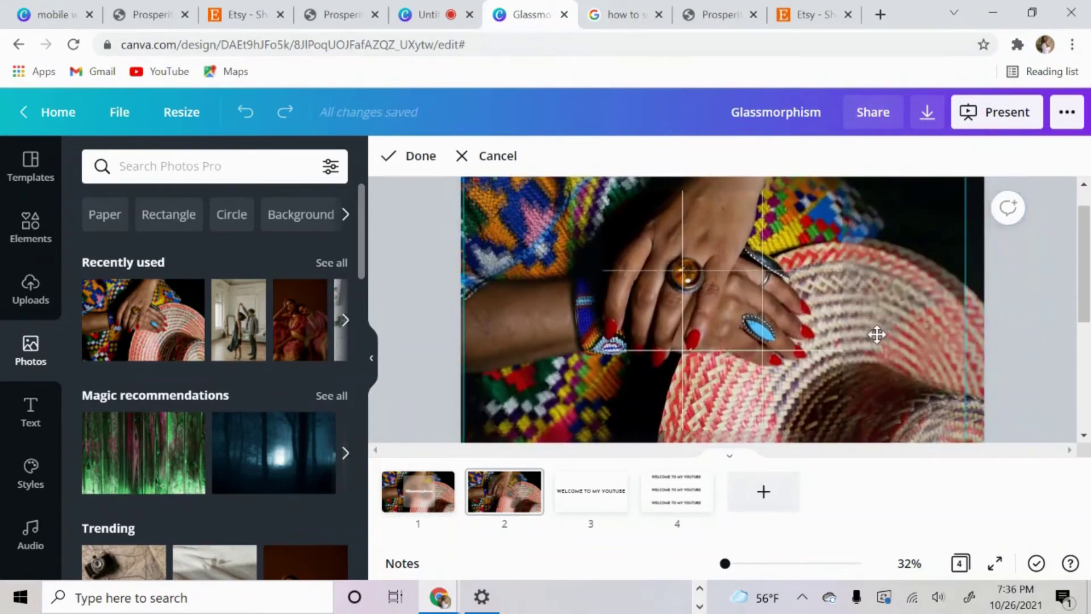
click(426, 158)
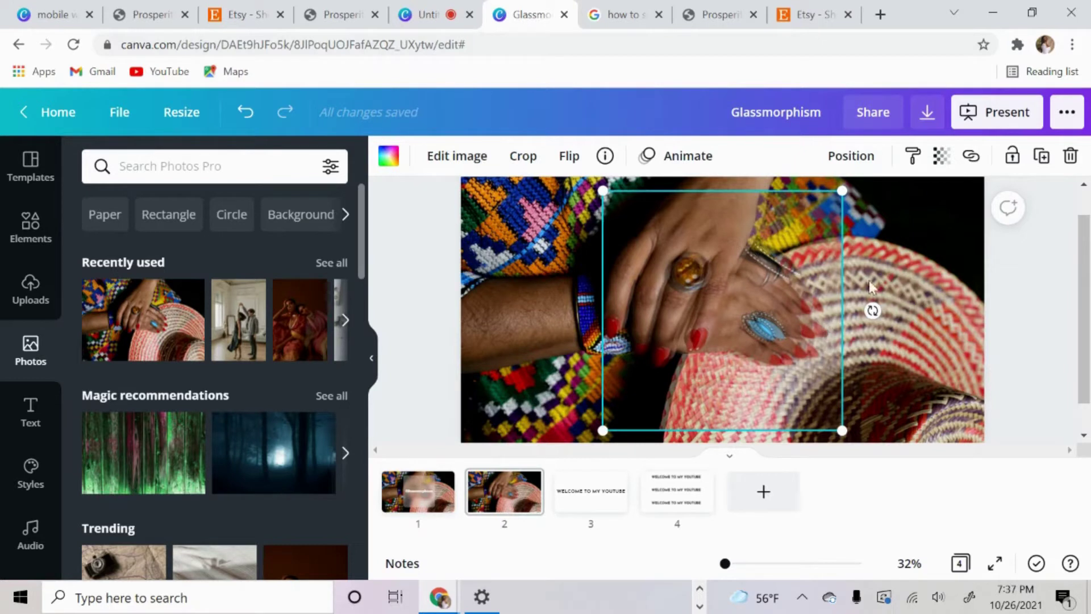
Restore the framed photo's transparency to 100.
click(938, 158)
click(917, 207)
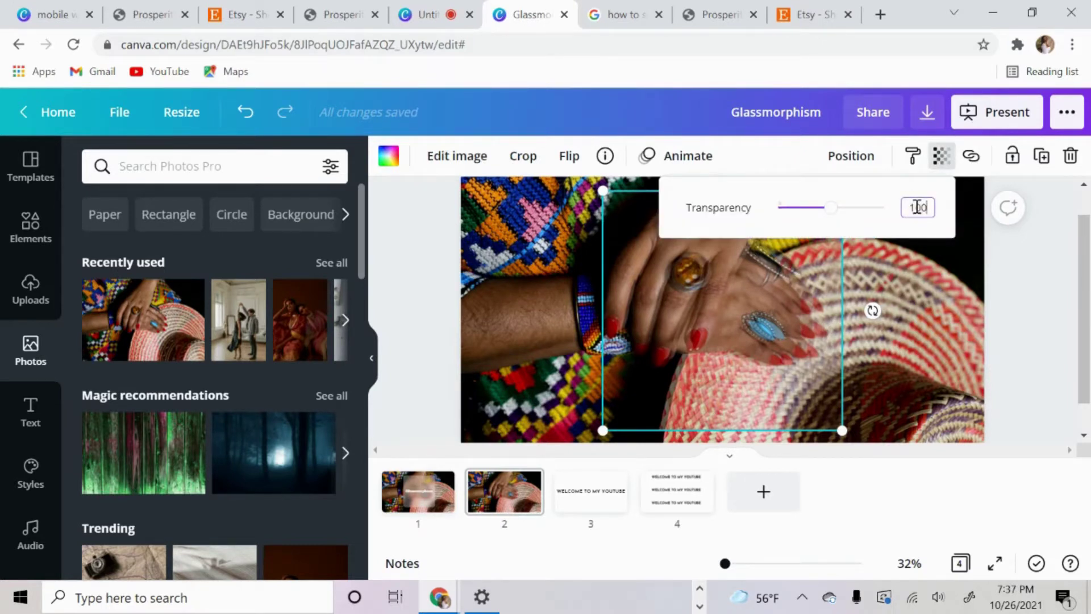
key(Return)
click(923, 296)
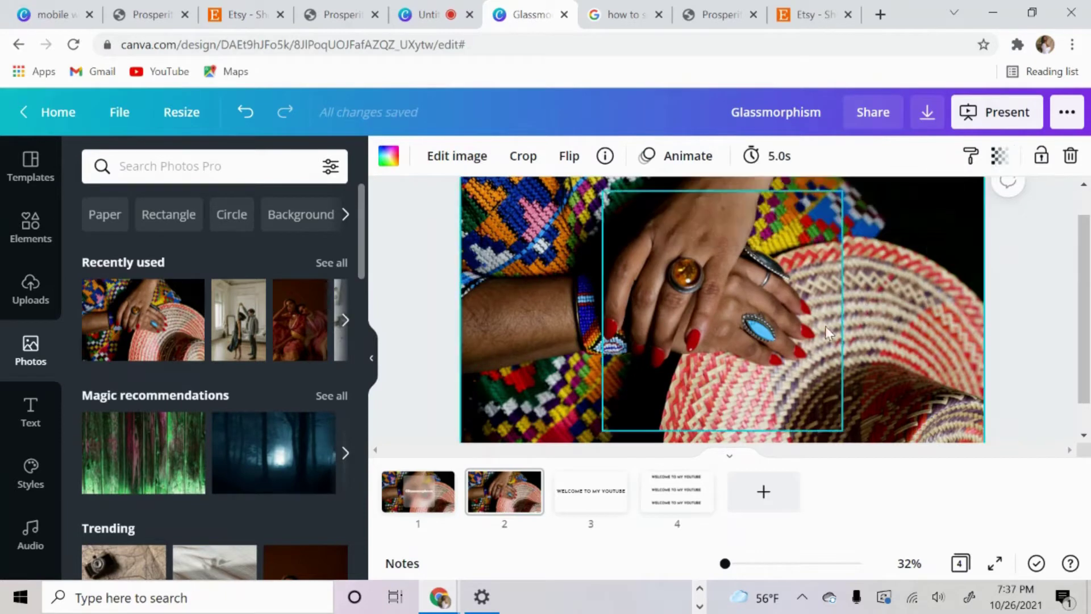
click(762, 311)
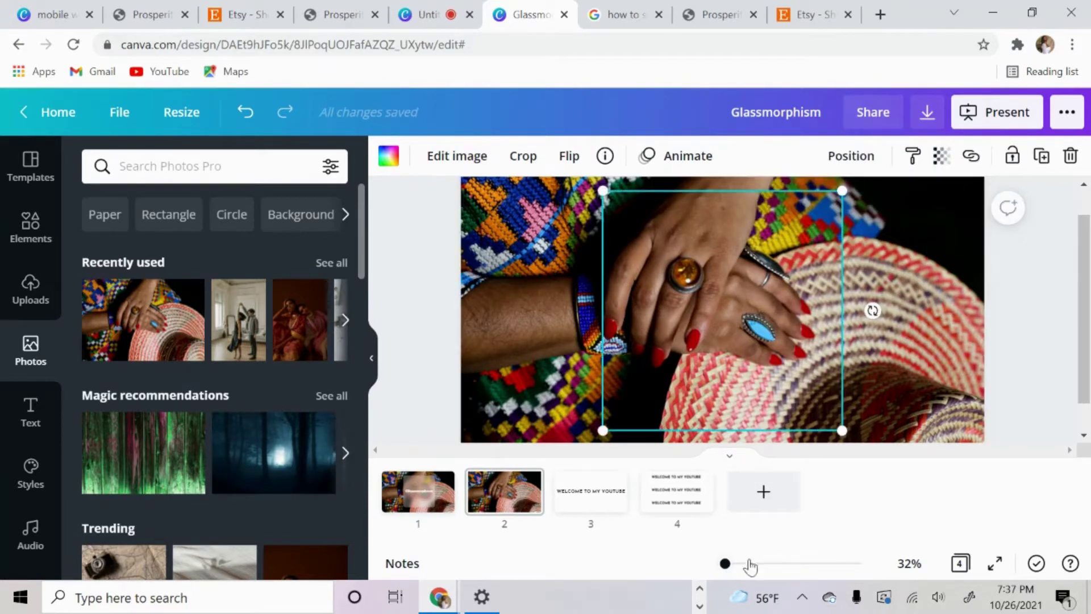
drag(732, 565, 725, 564)
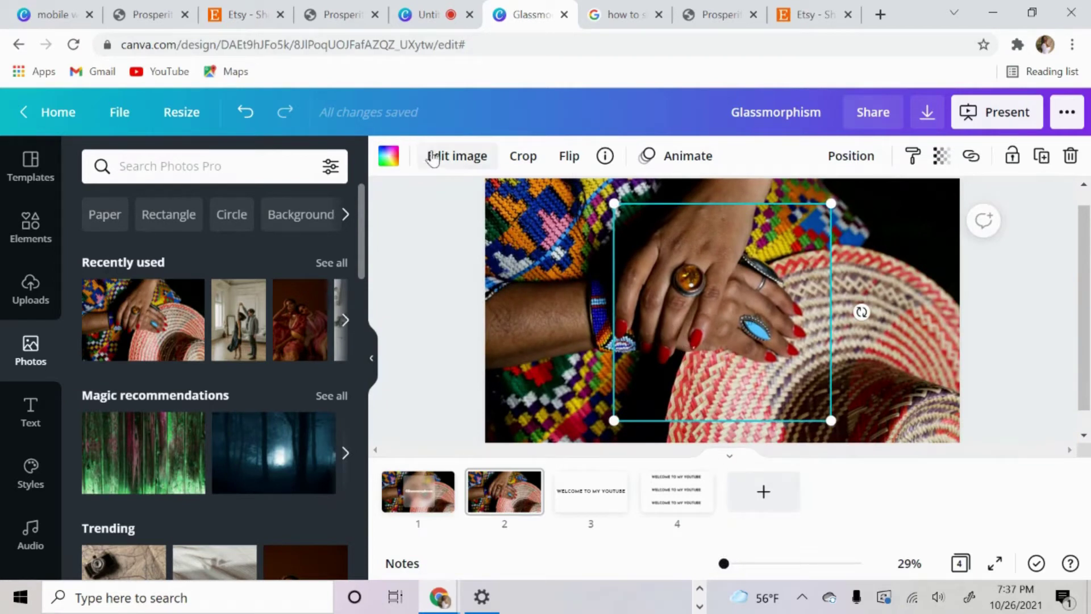
Adjust the framed photo to brightness 45, contrast -35 and blur 40.
click(447, 157)
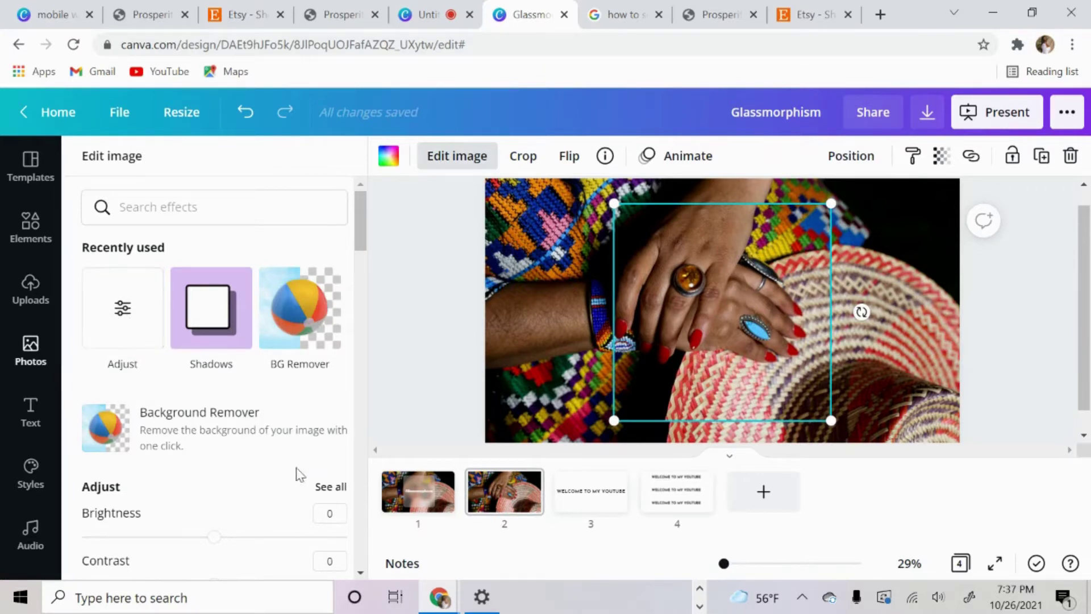
click(331, 490)
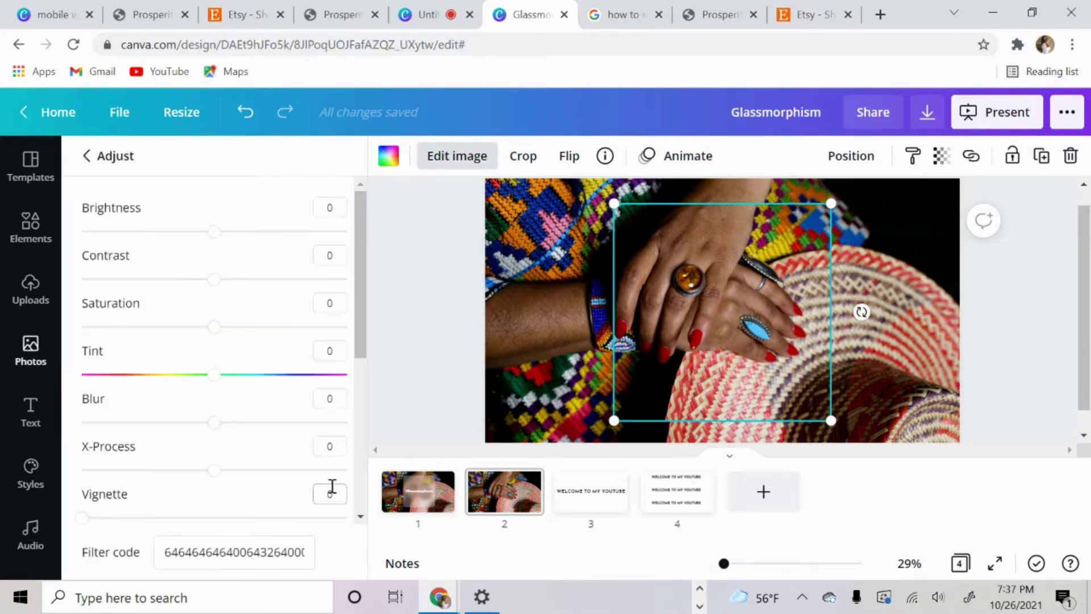
click(335, 209)
key(Return)
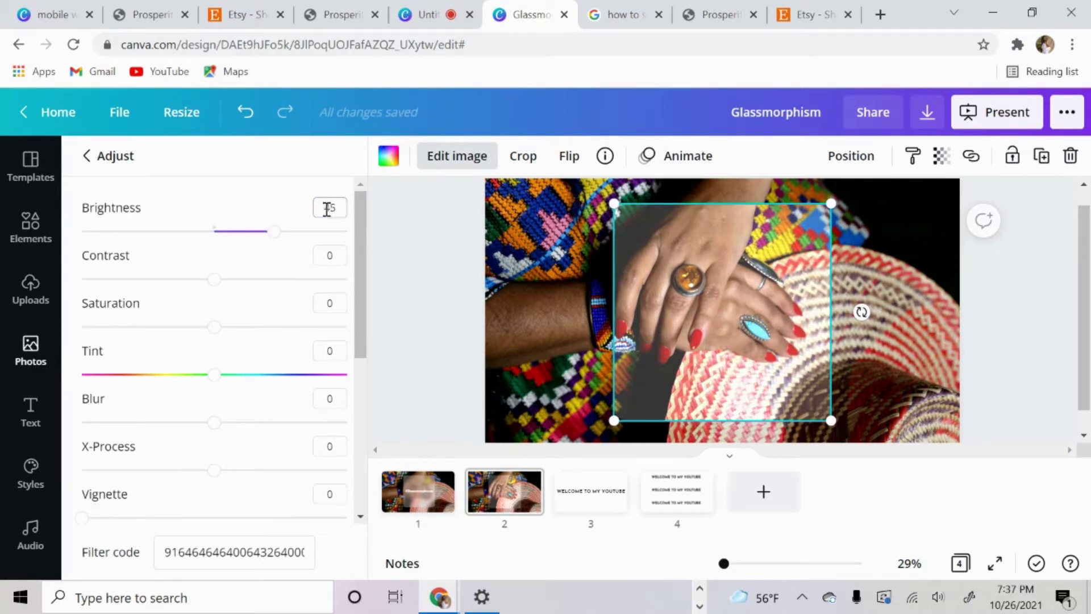
click(335, 253)
text(-35)
key(Return)
click(328, 398)
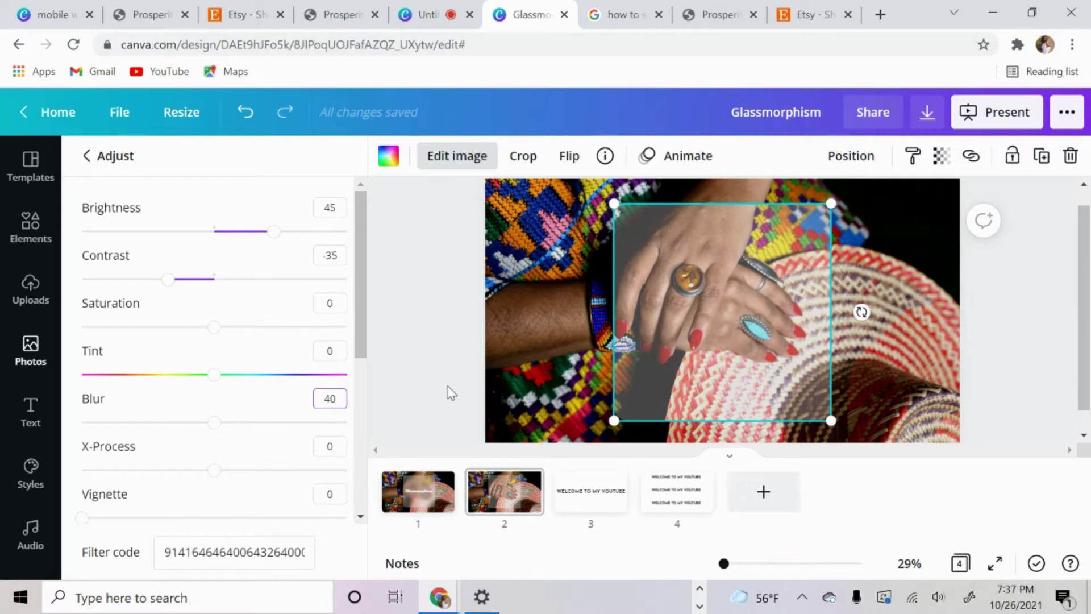
key(Return)
click(936, 332)
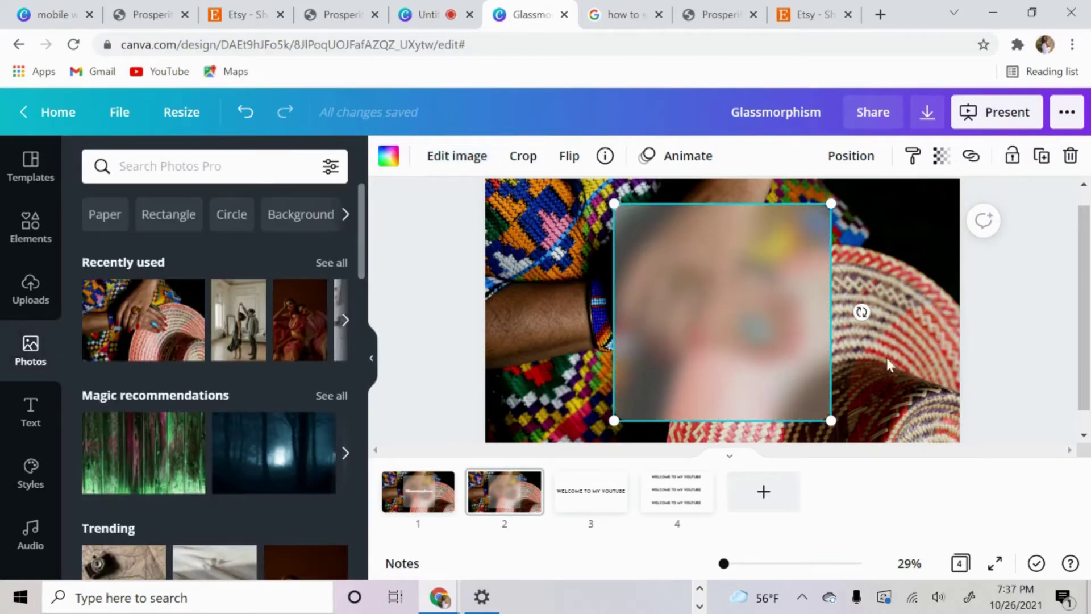
drag(723, 564, 719, 563)
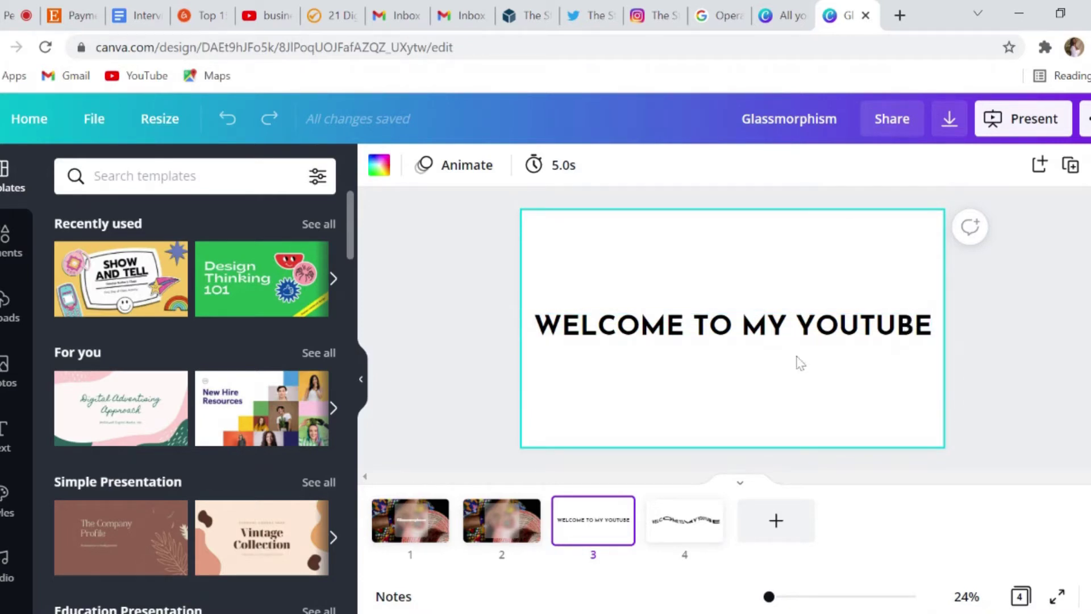
Download the design as a PNG with a transparent background and show the uploaded files.
click(812, 334)
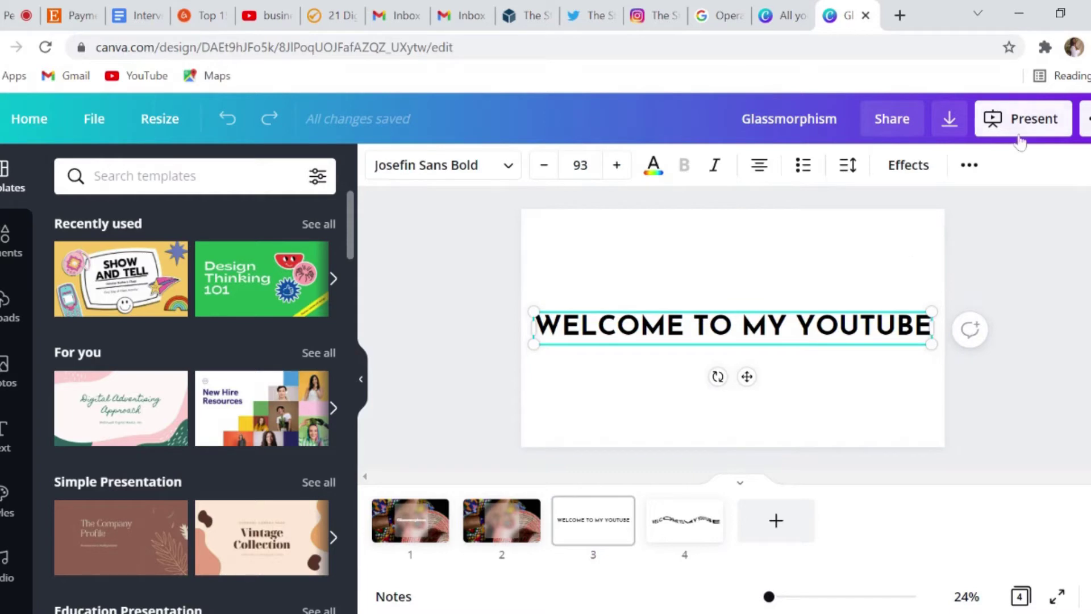
click(952, 122)
click(1026, 250)
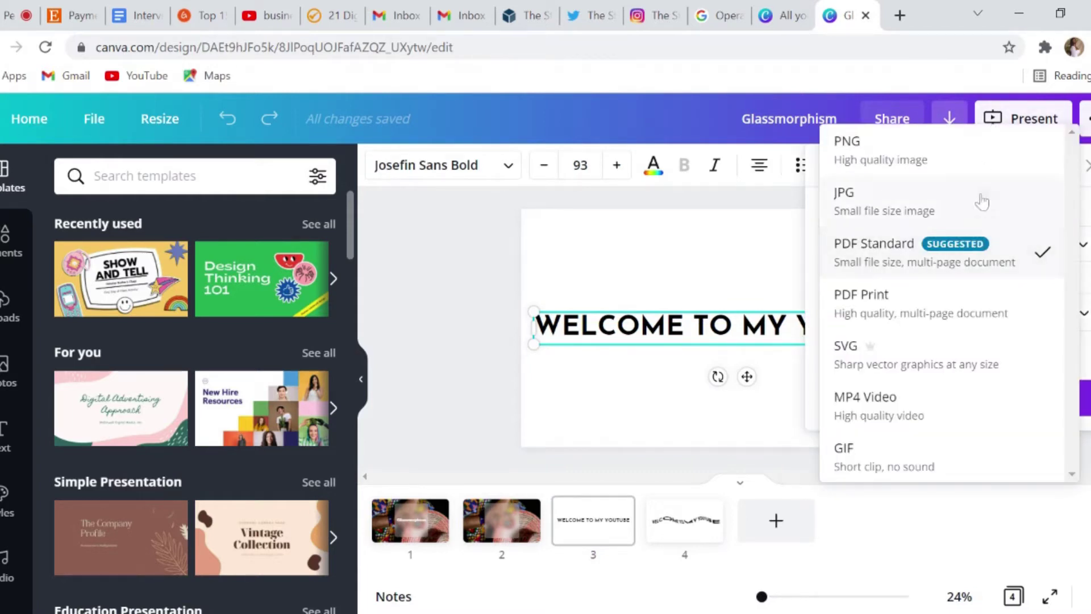
click(989, 151)
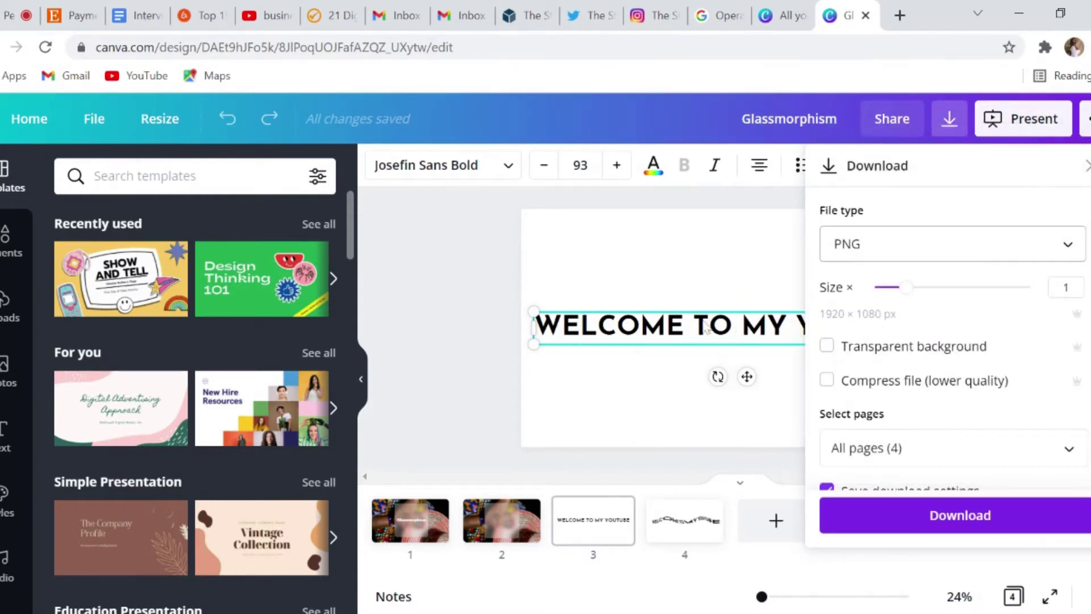
click(826, 345)
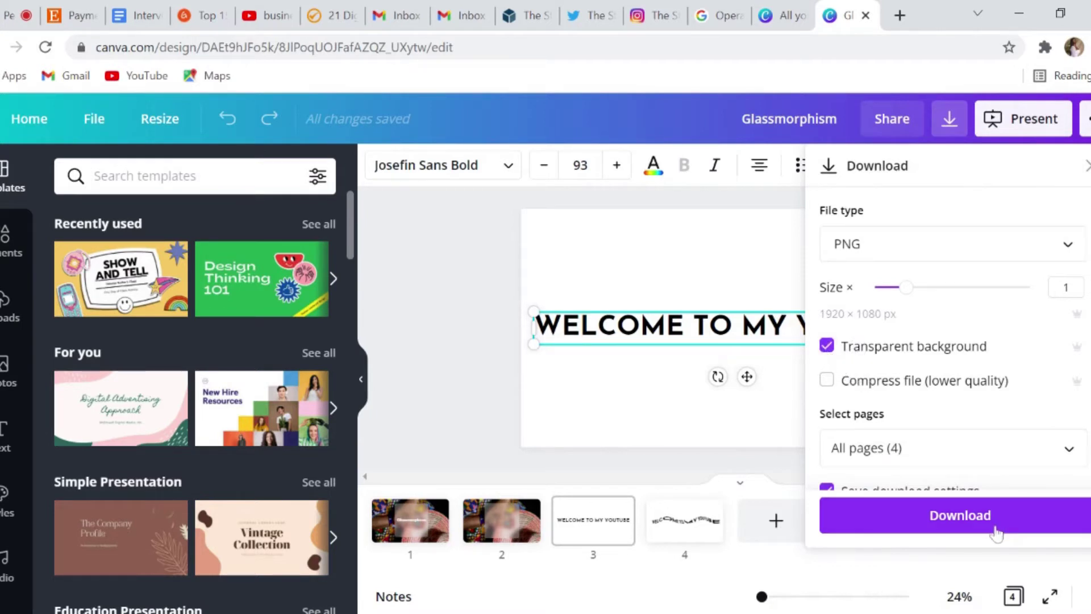
click(638, 430)
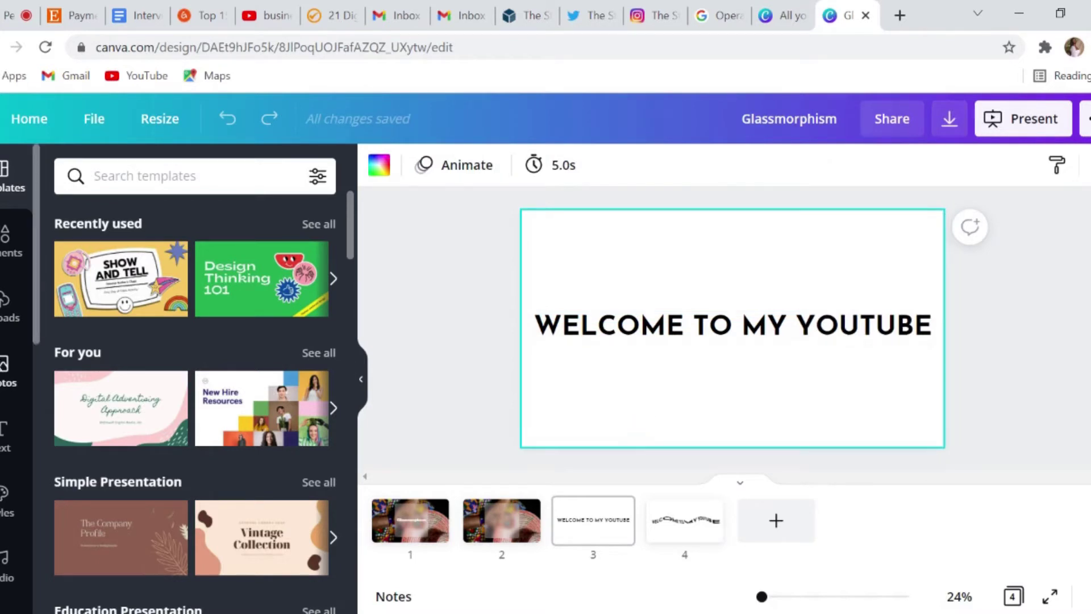
click(7, 307)
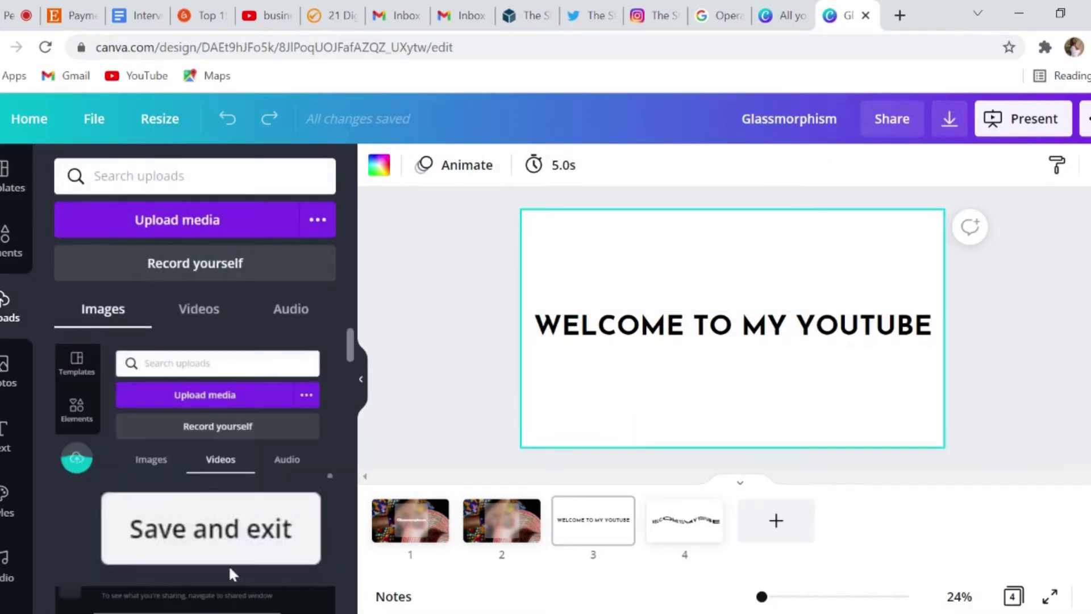
Add a blank page 5 and place the uploaded WELCOME TO MY YOUTUBE image on it.
click(676, 534)
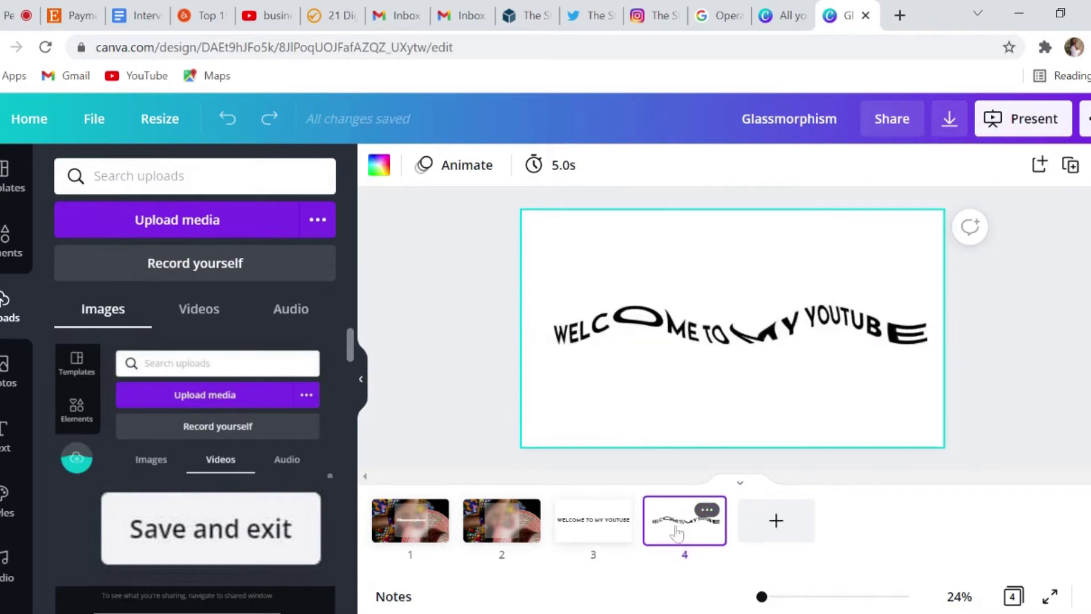
click(783, 529)
scroll(284, 432, down, 10)
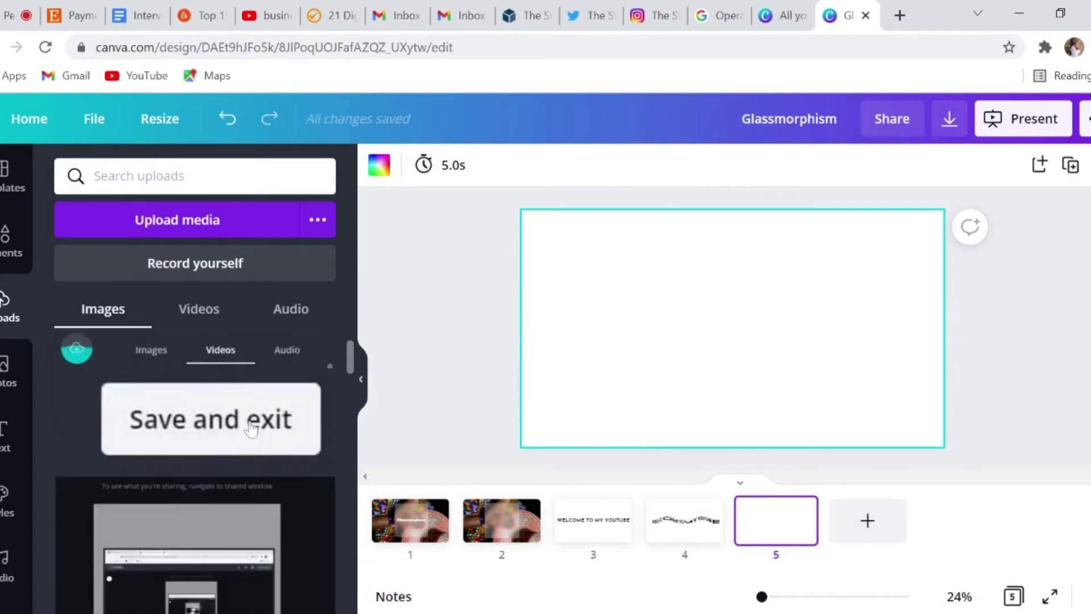
scroll(250, 429, down, 3)
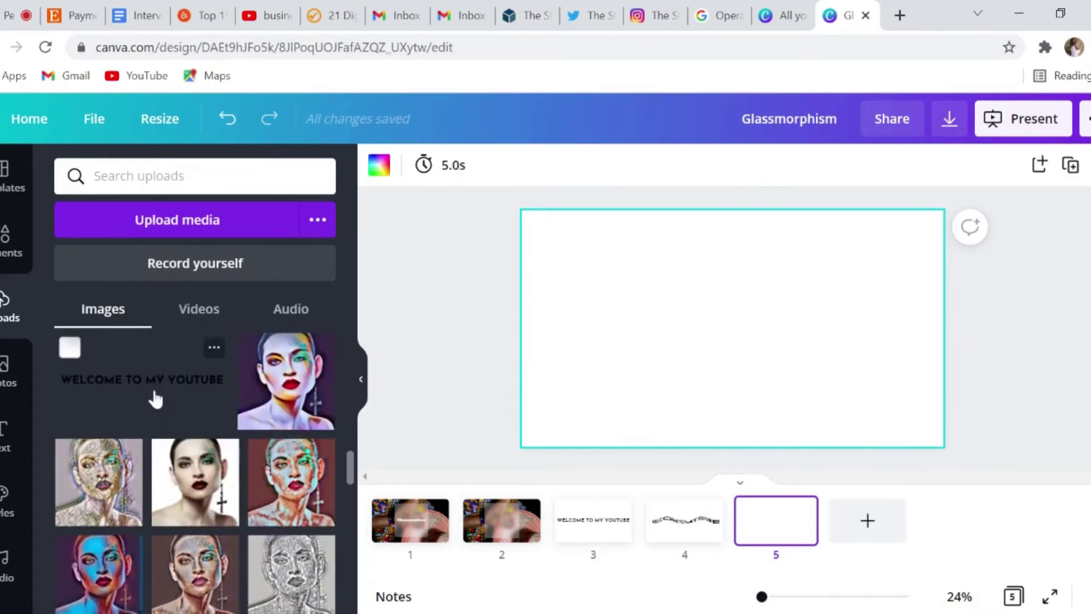
click(177, 385)
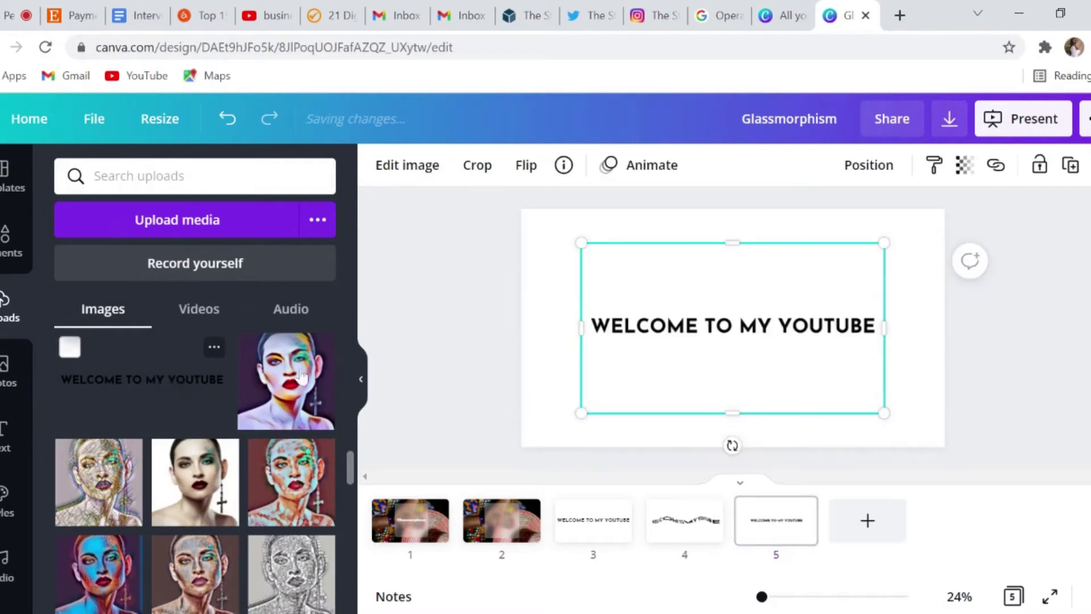
Enlarge the heading image and centre it on page 5.
click(364, 392)
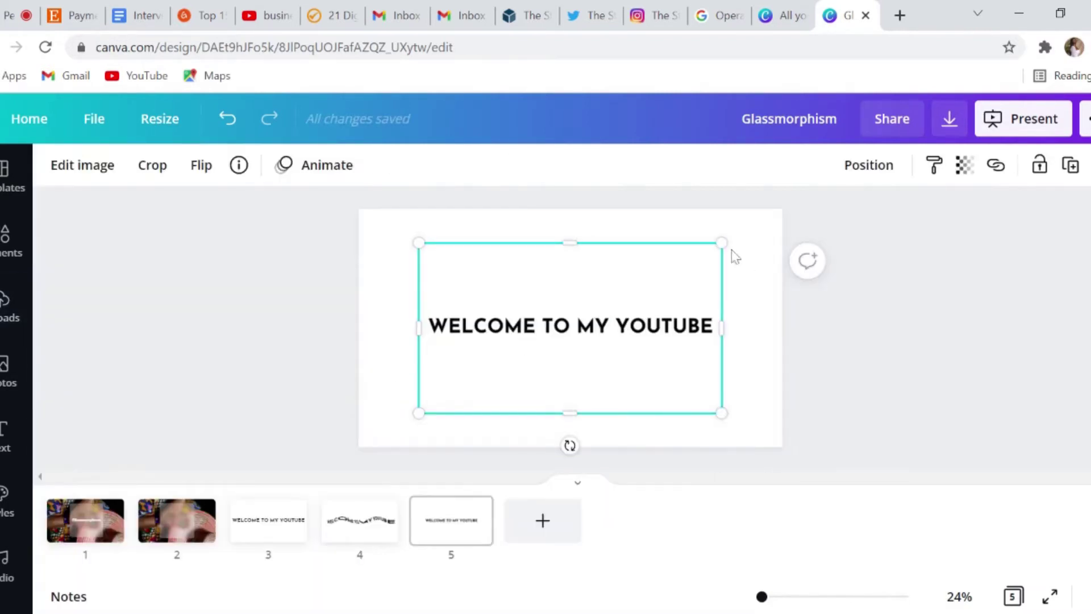
drag(722, 245, 779, 210)
drag(625, 304, 591, 317)
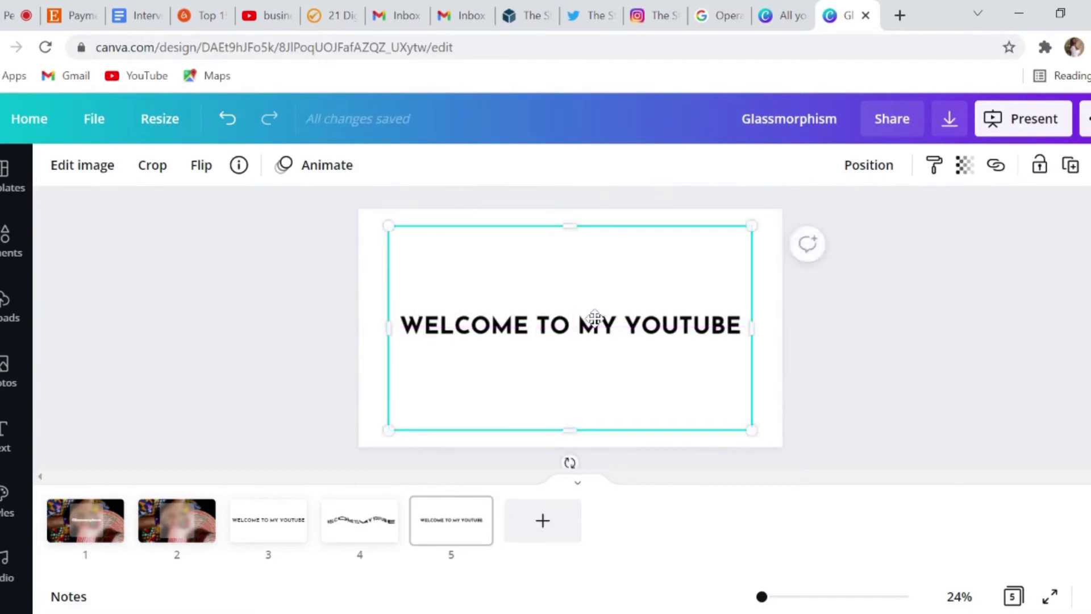
click(773, 330)
Check page 3's heading, then select the heading image on page 5.
click(275, 520)
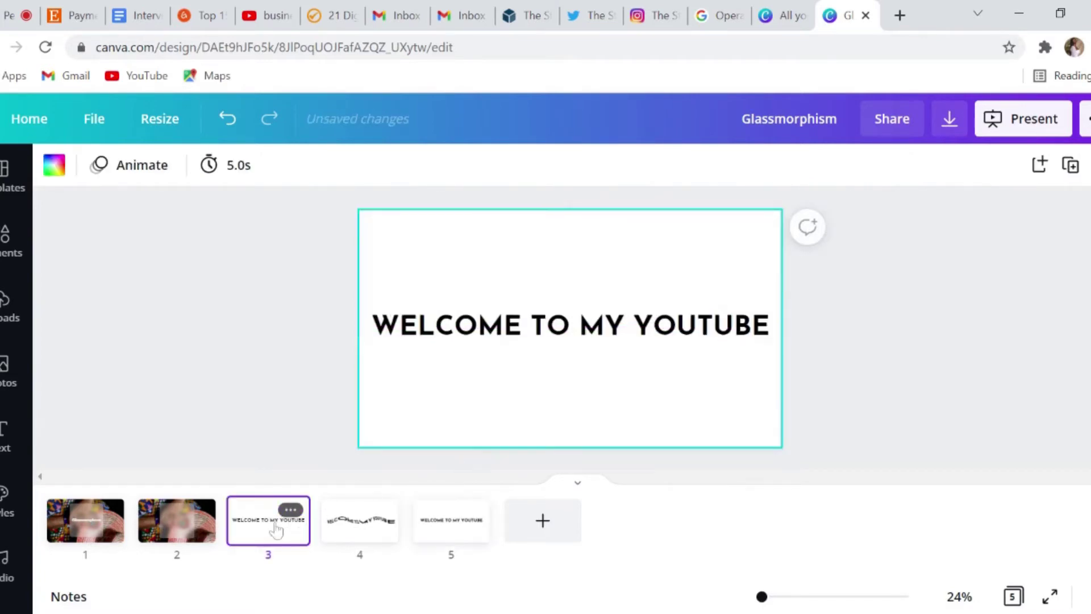
click(530, 341)
click(487, 537)
click(523, 377)
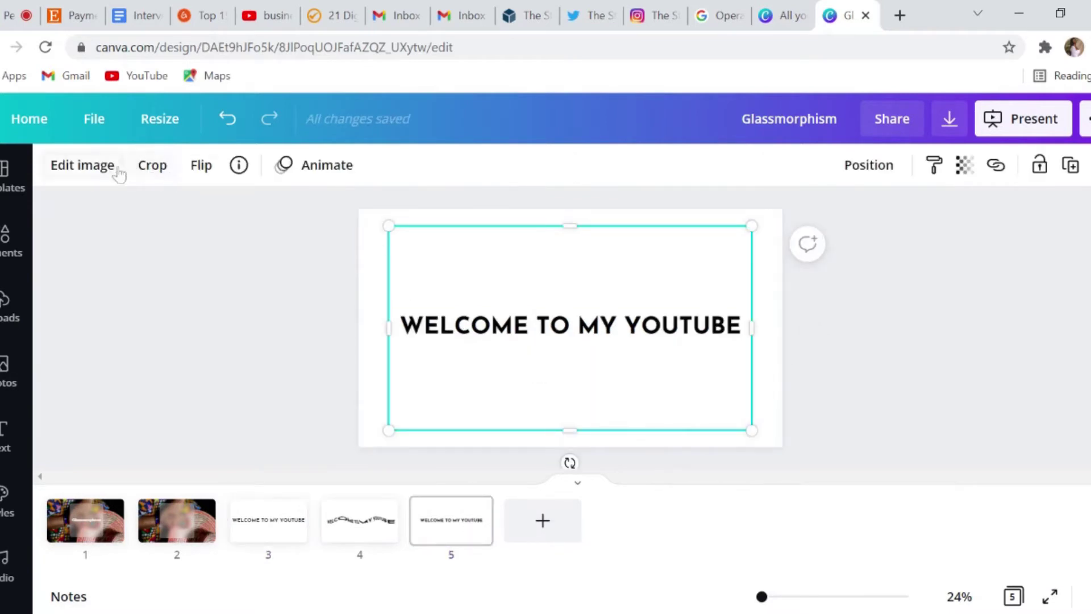
Apply the Liquify Wobble effect to the page 5 heading image.
click(95, 175)
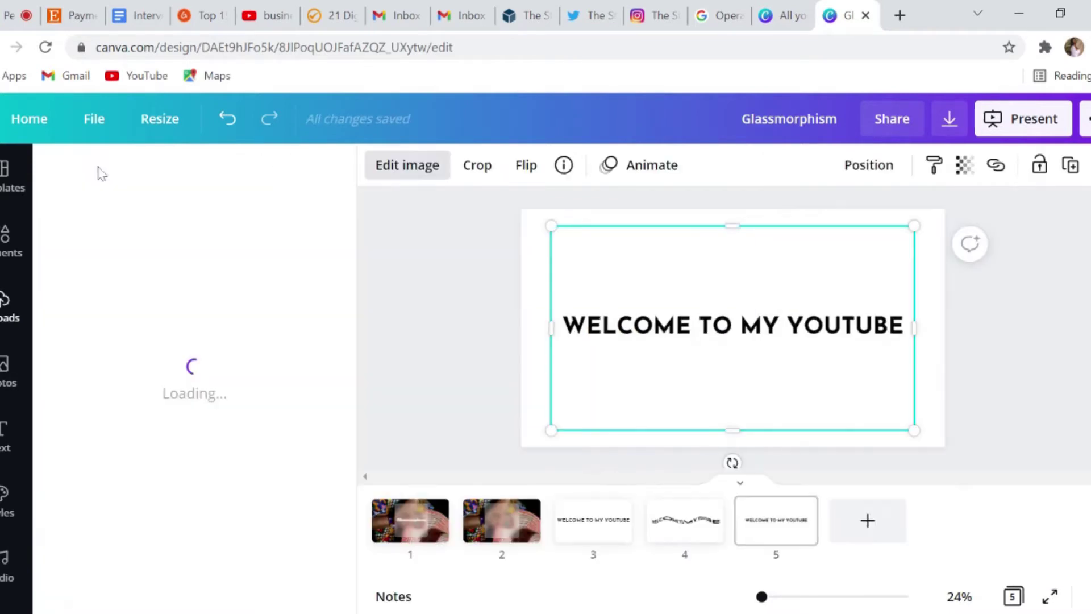
scroll(237, 422, down, 15)
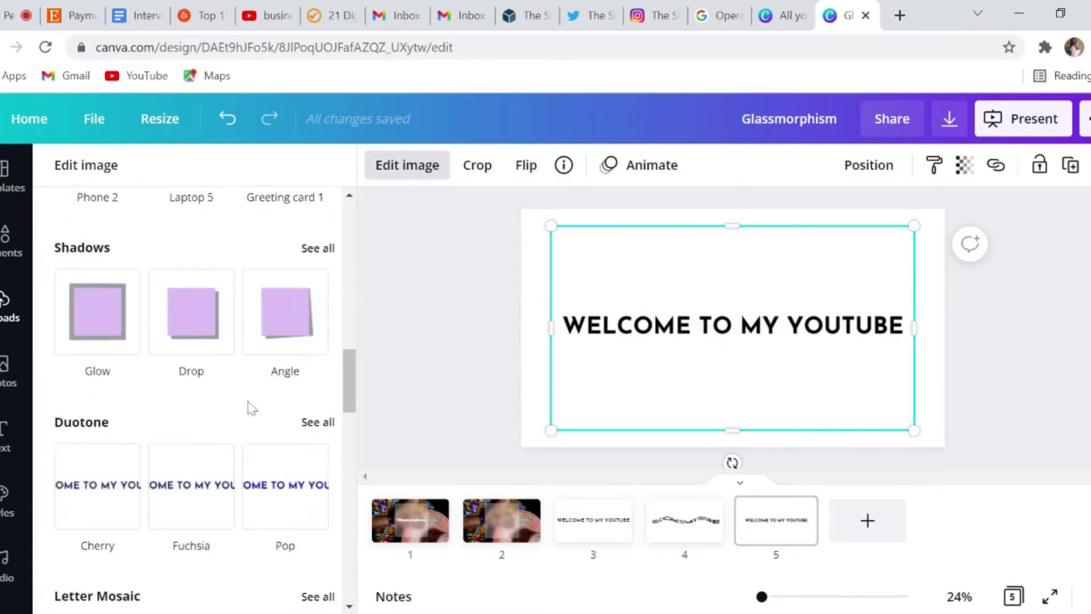
scroll(248, 407, down, 5)
scroll(248, 352, down, 10)
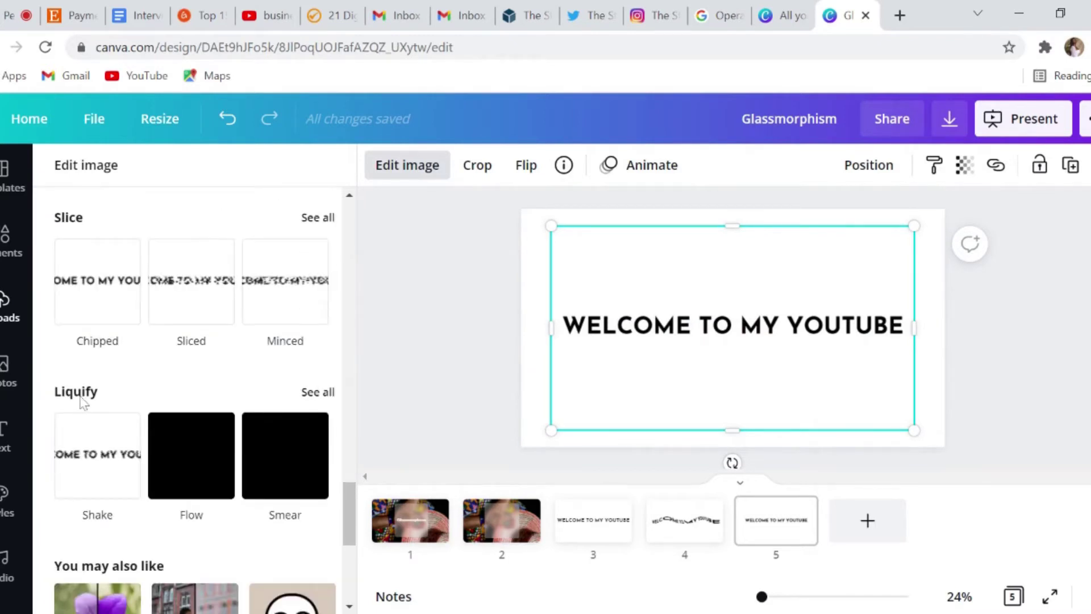
click(313, 395)
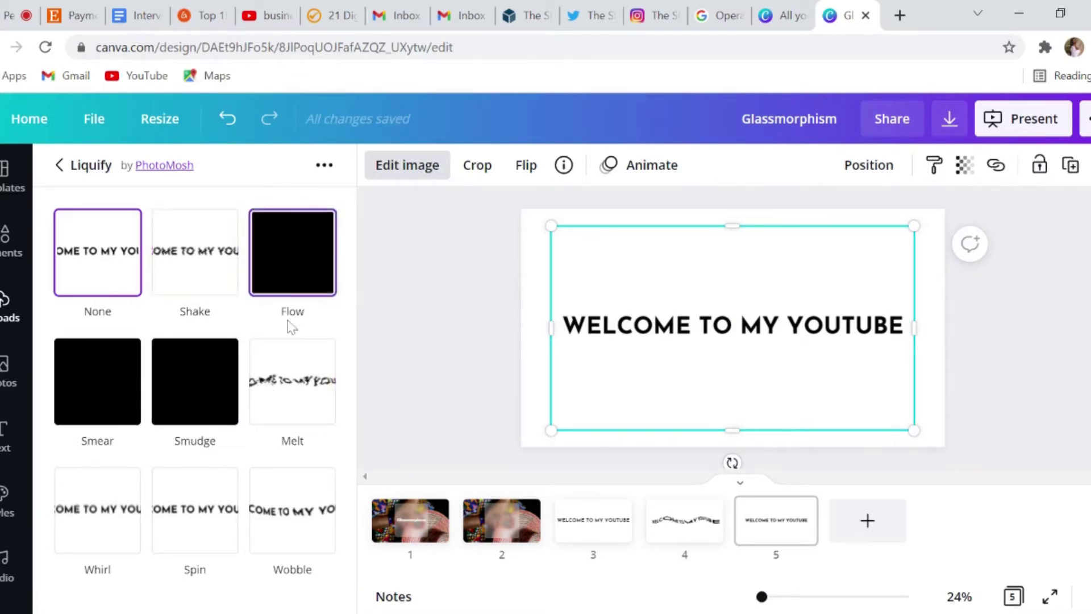
click(322, 526)
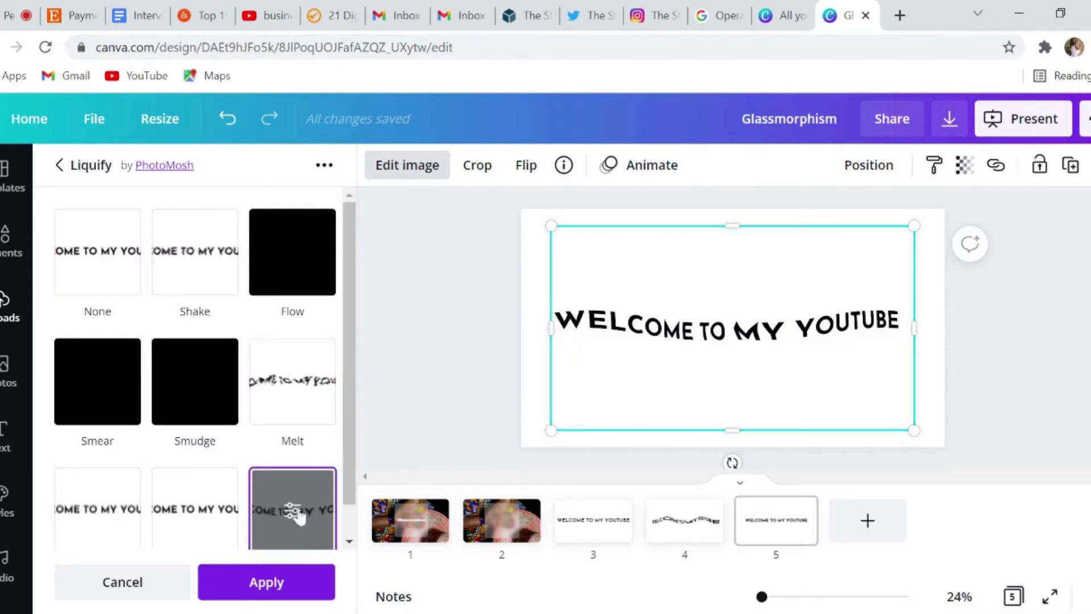
Raise the Wobble amount to about 0.0434 and size to 9, then add blank page 6.
click(295, 514)
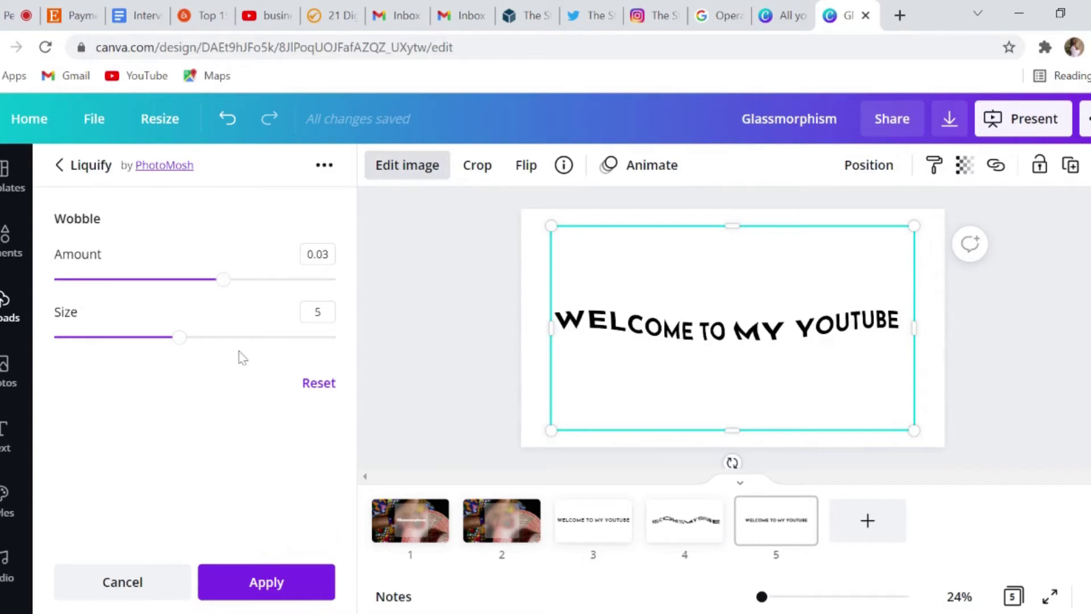
drag(226, 287, 300, 284)
drag(185, 341, 292, 369)
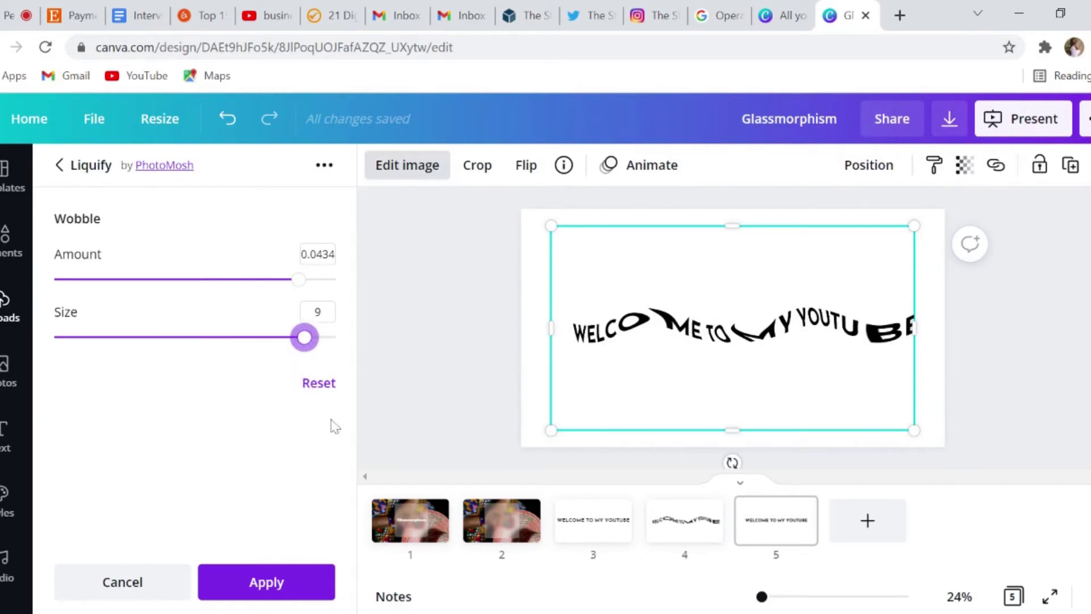
click(293, 585)
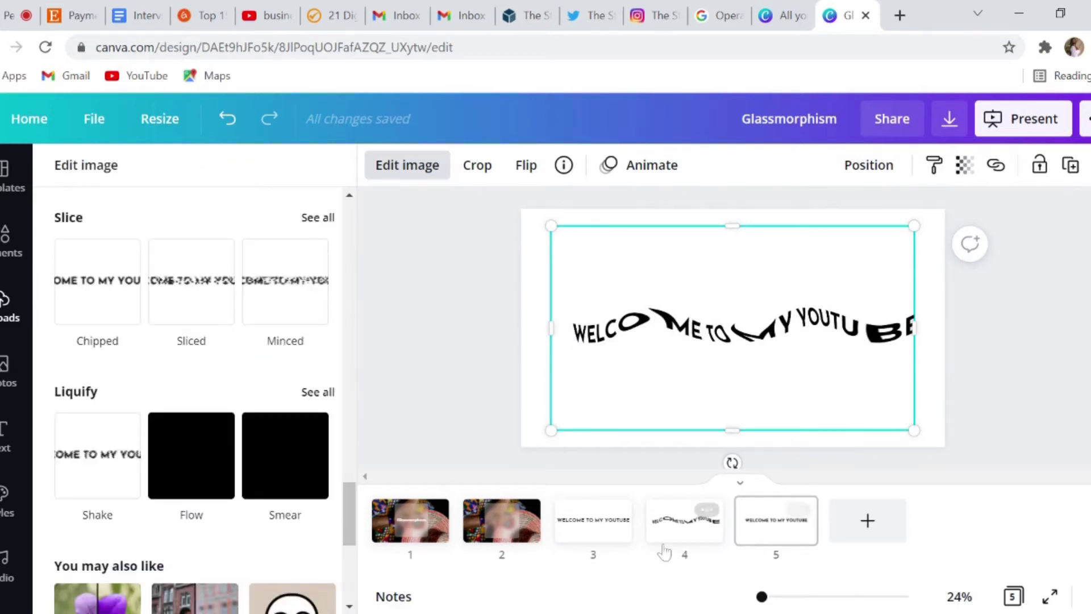
click(933, 406)
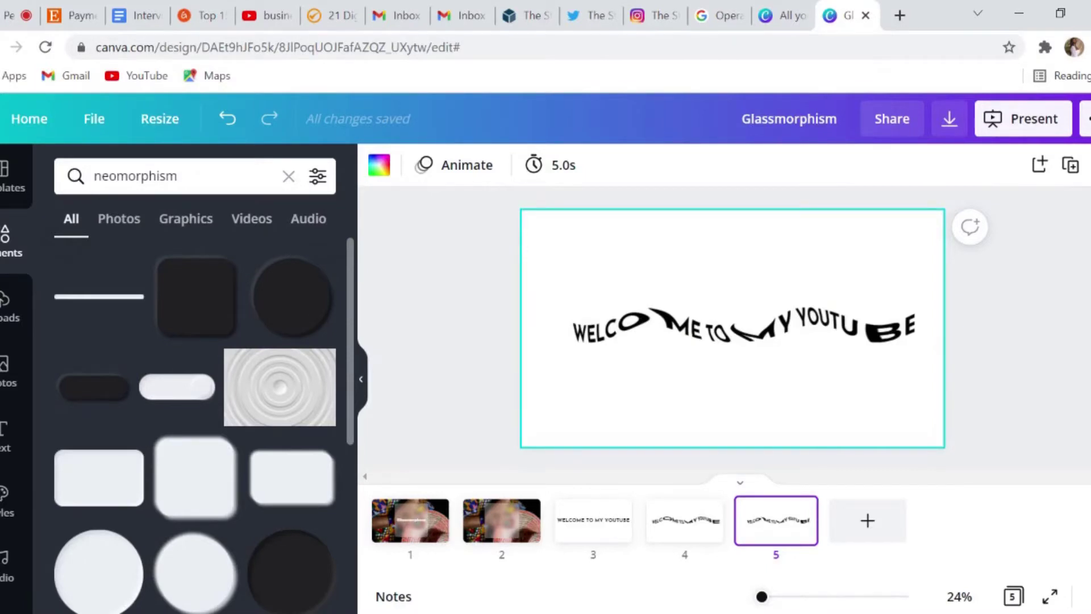
click(864, 519)
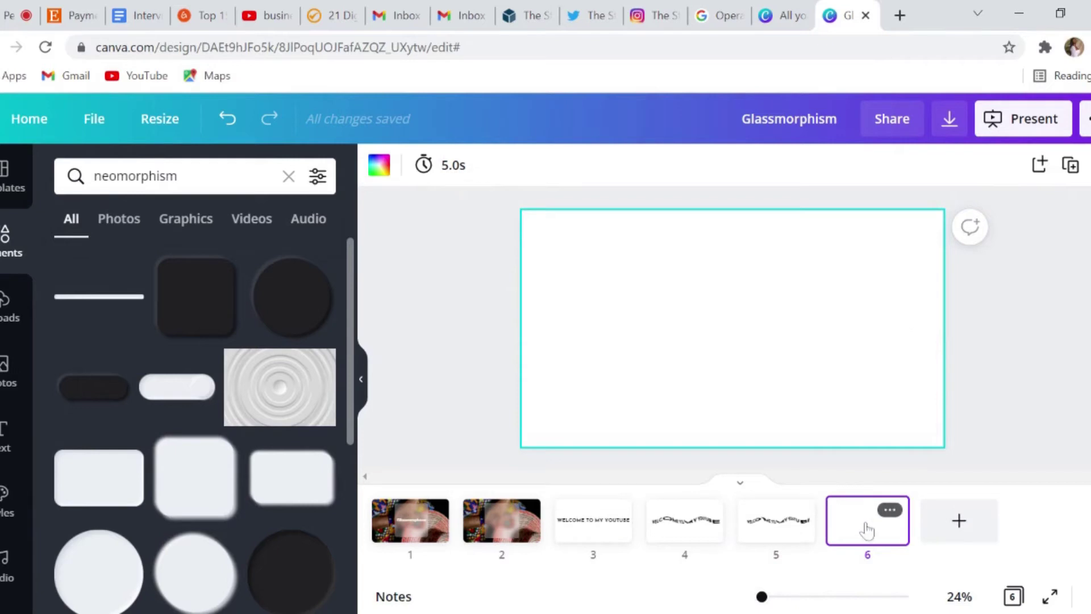
Add the dark rounded neomorphism square to page 6 and position it.
click(288, 176)
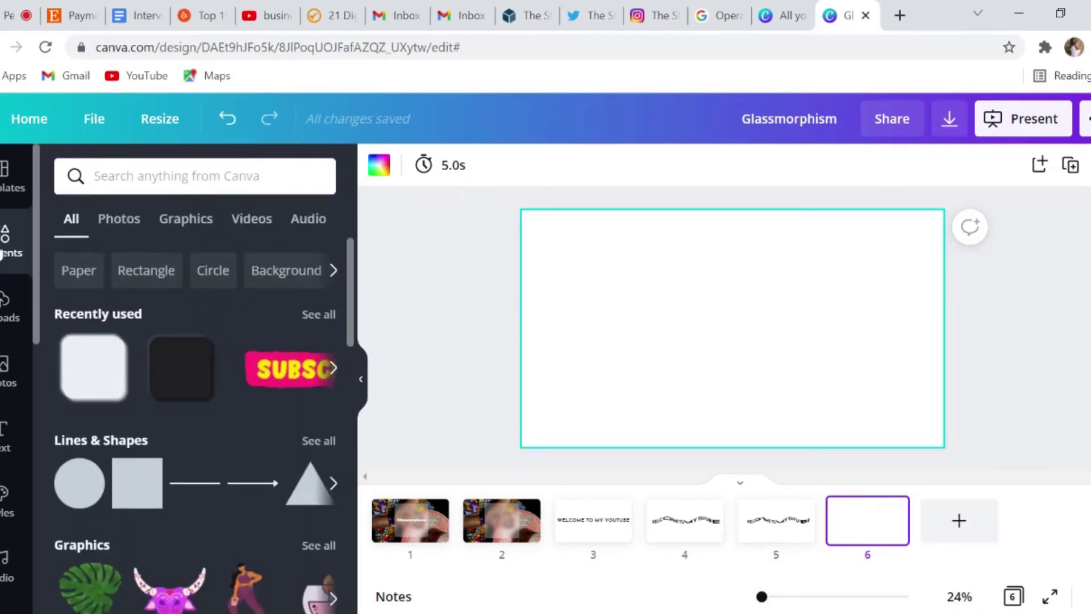
click(5, 243)
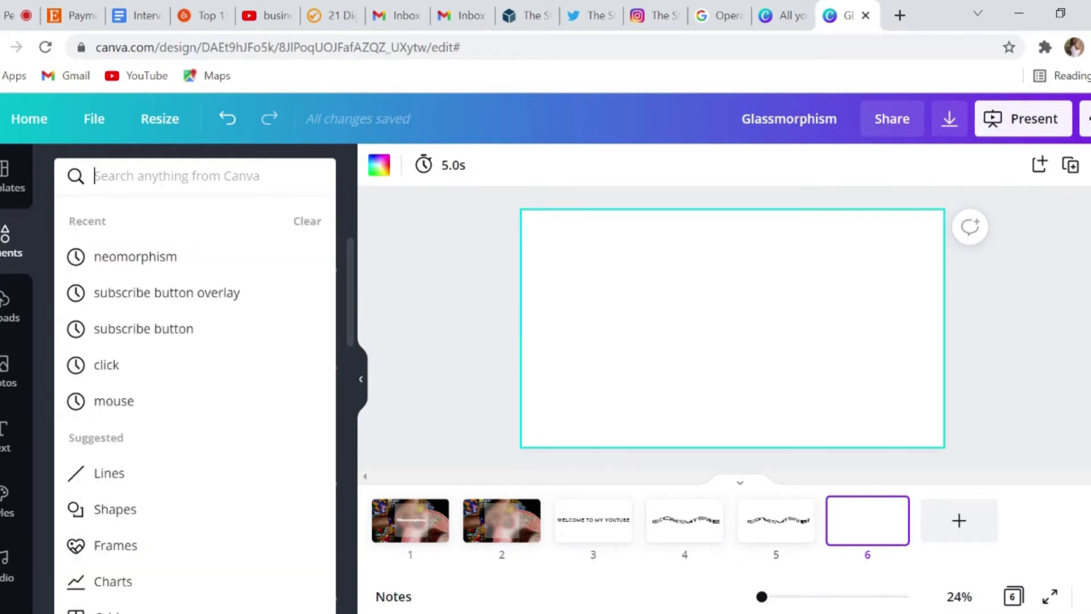
click(146, 257)
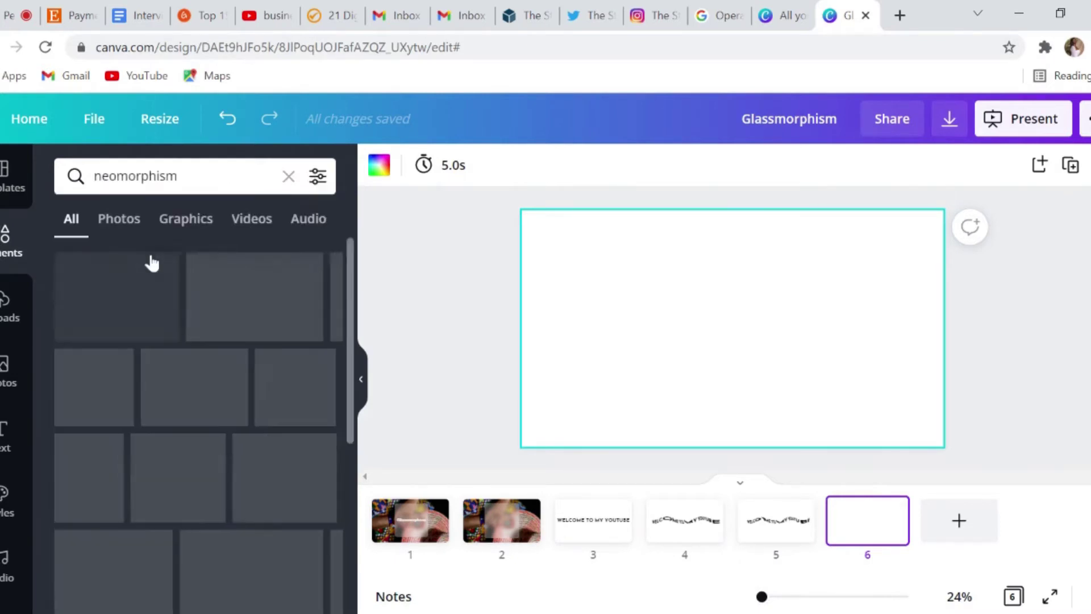
click(188, 291)
drag(782, 270, 751, 293)
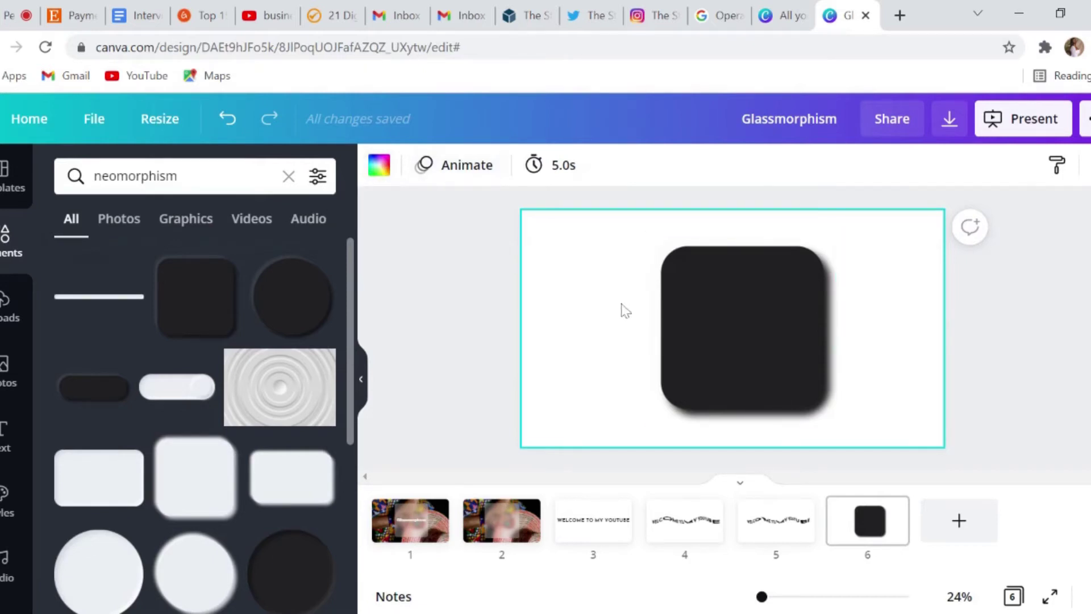
Make the page background light pink and apply it to all pages.
click(382, 167)
click(218, 388)
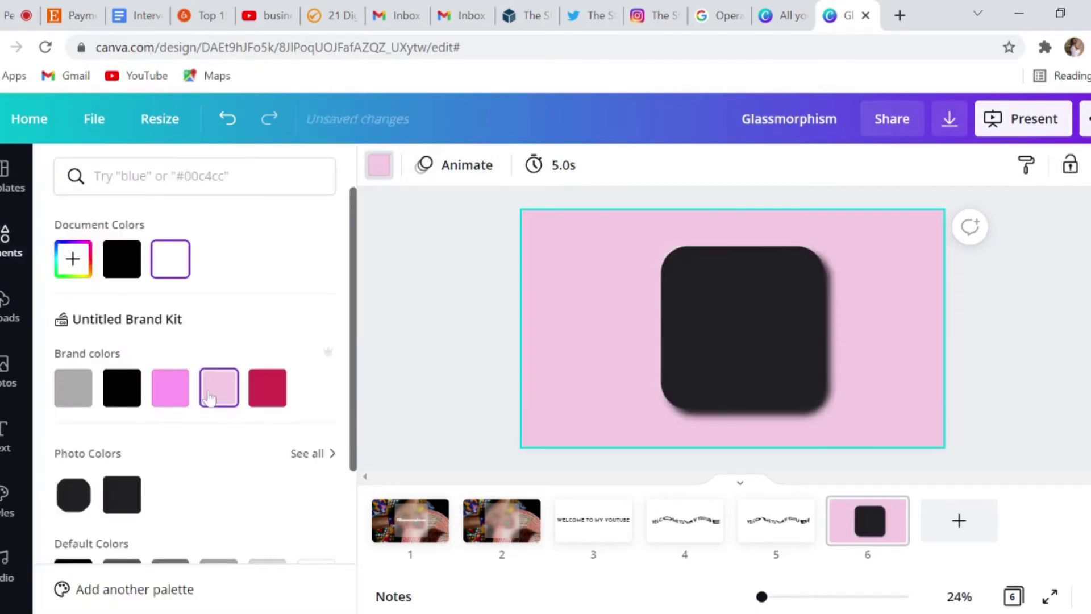
click(205, 591)
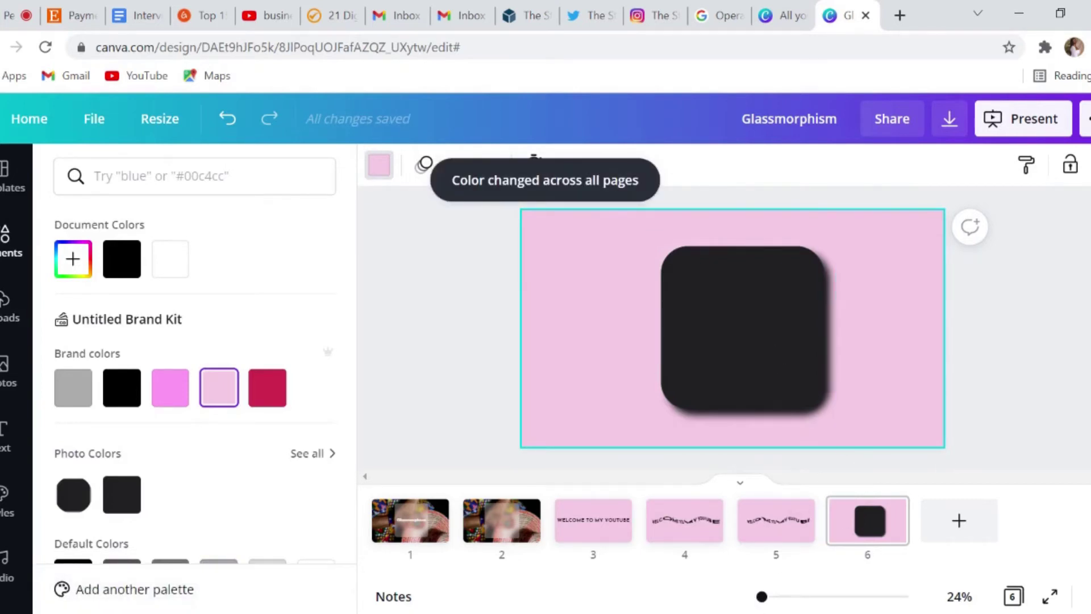
click(5, 241)
click(171, 185)
Restore the pink background and delete the dark square from page 6.
click(171, 257)
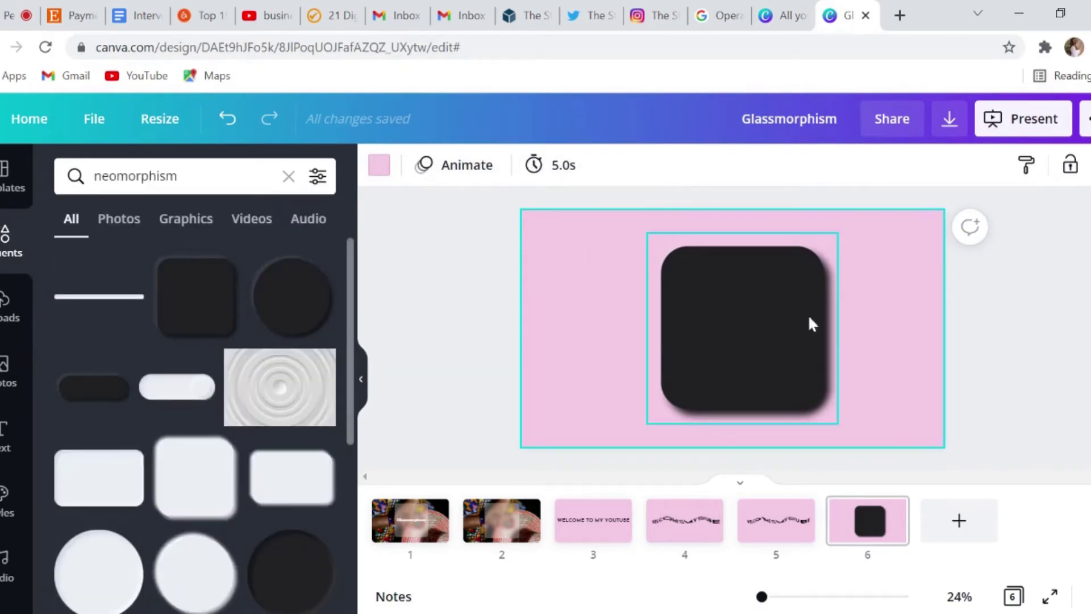
key(ctrl+z)
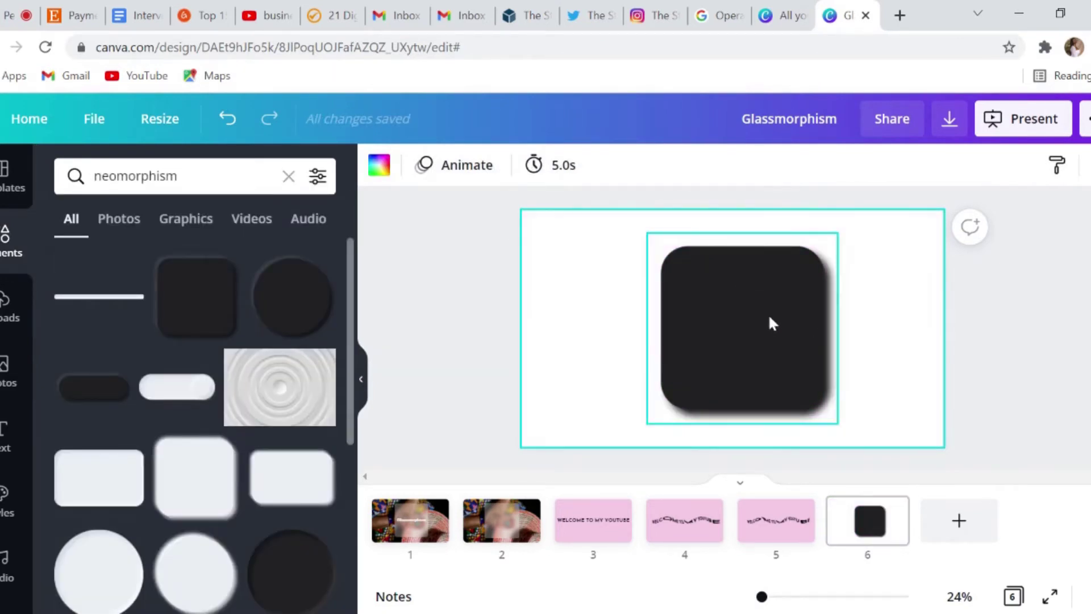
click(226, 121)
click(788, 332)
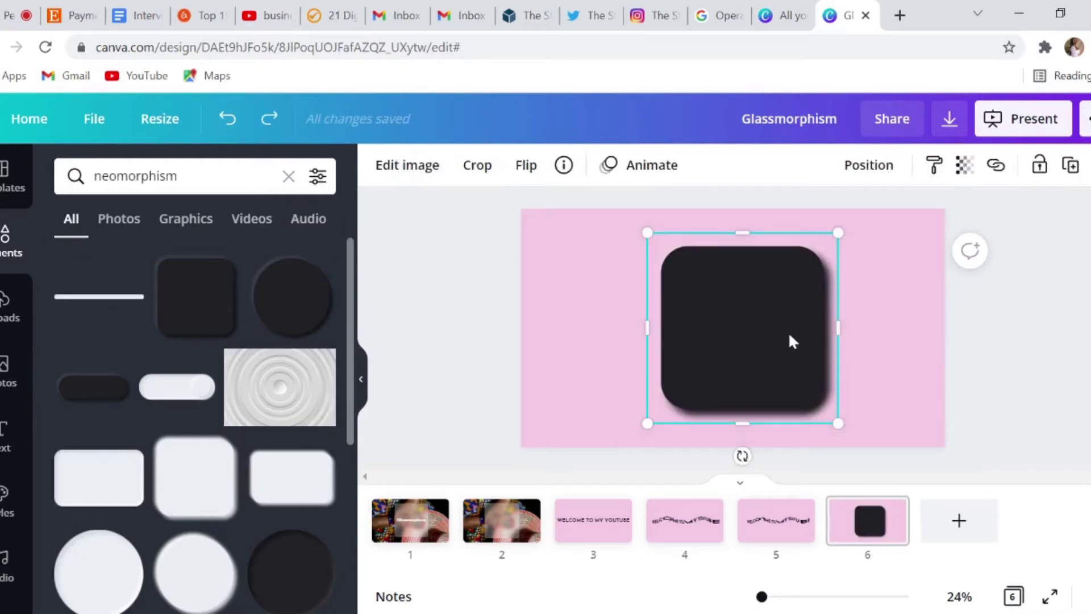
key(Delete)
Add a dark rounded rectangle from the neomorphism results and resize it.
scroll(309, 381, down, 7)
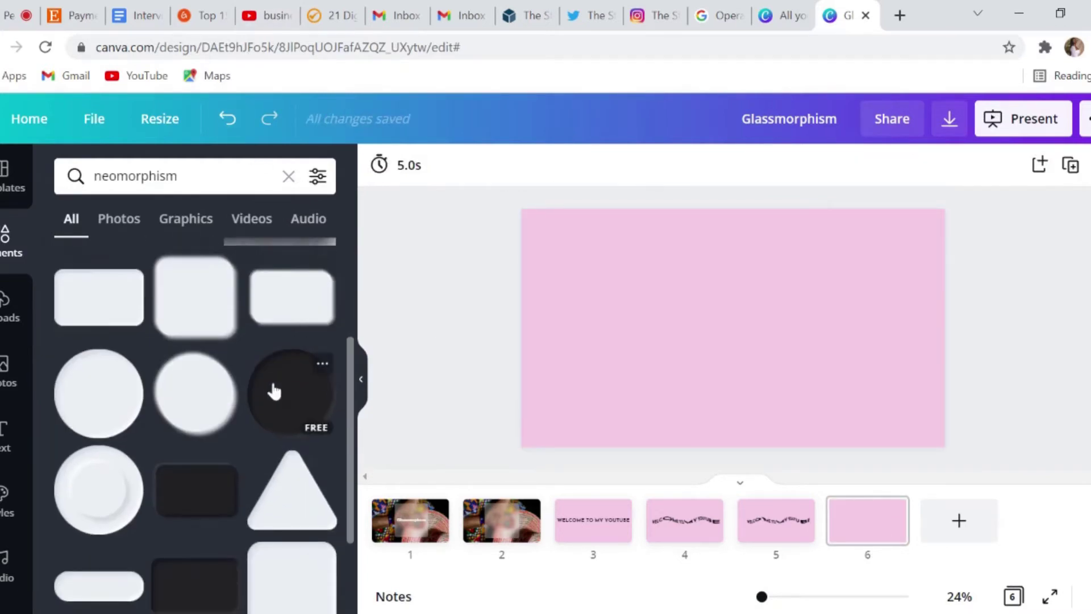
click(234, 394)
drag(879, 229, 870, 242)
click(925, 281)
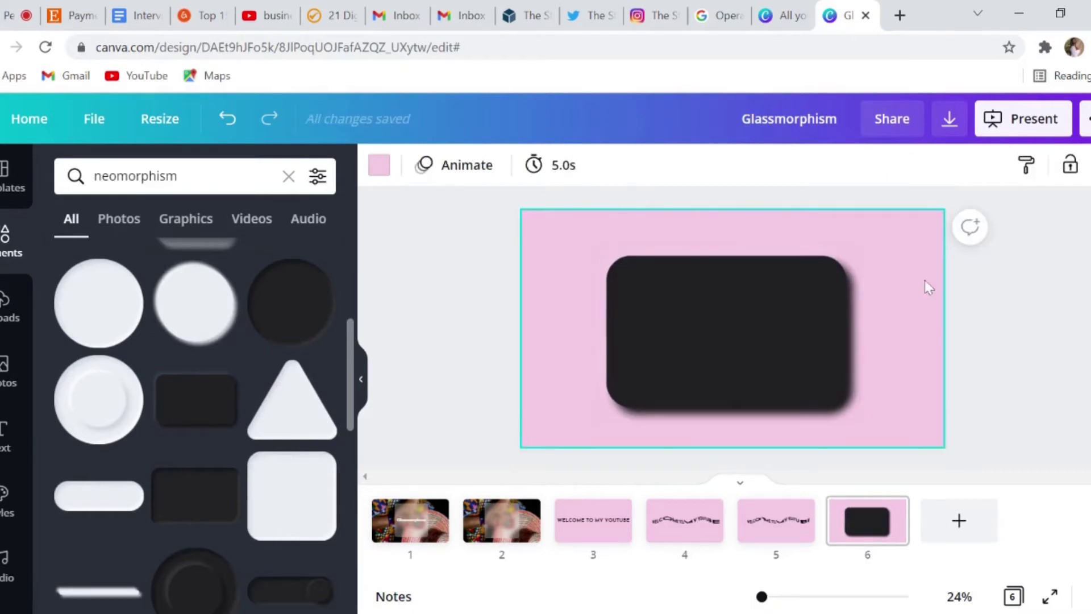
Add the text 'Hello world!!!' using the T shortcut.
text(tHellow)
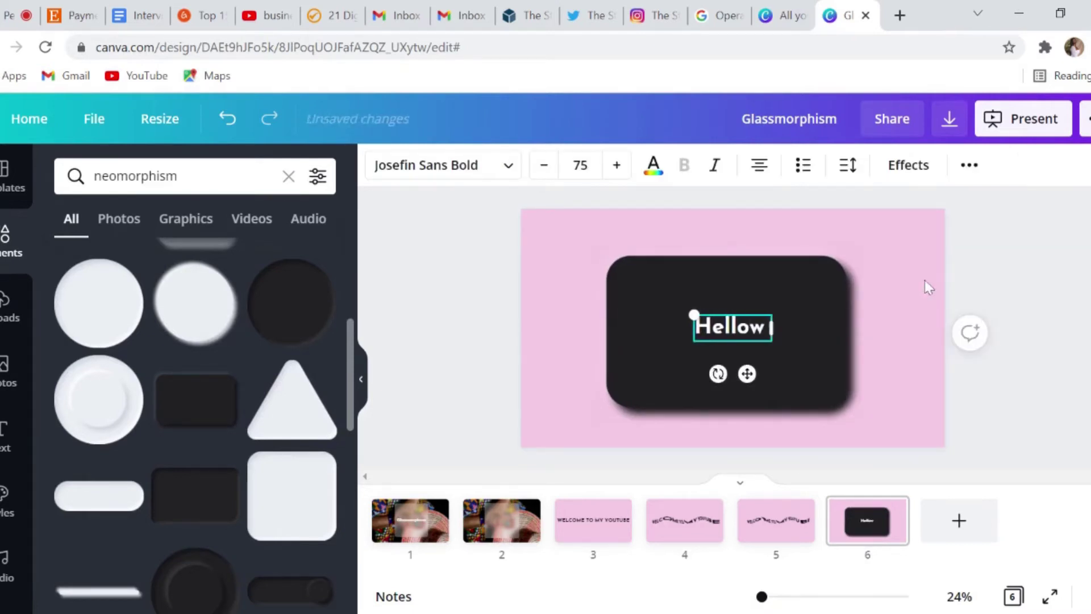
key(BackSpace)
text(wo)
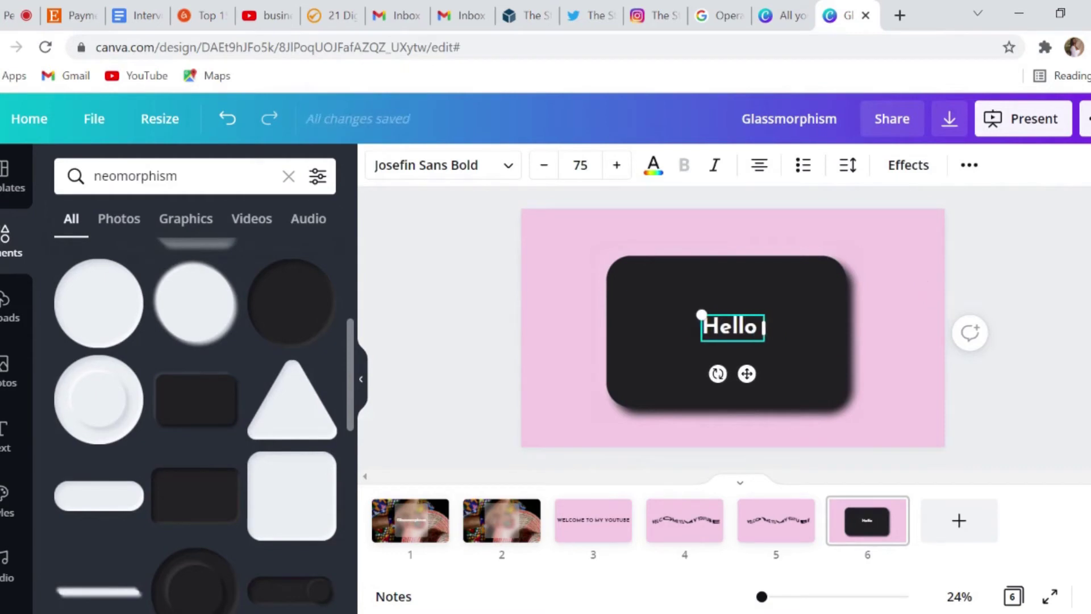
text(r)
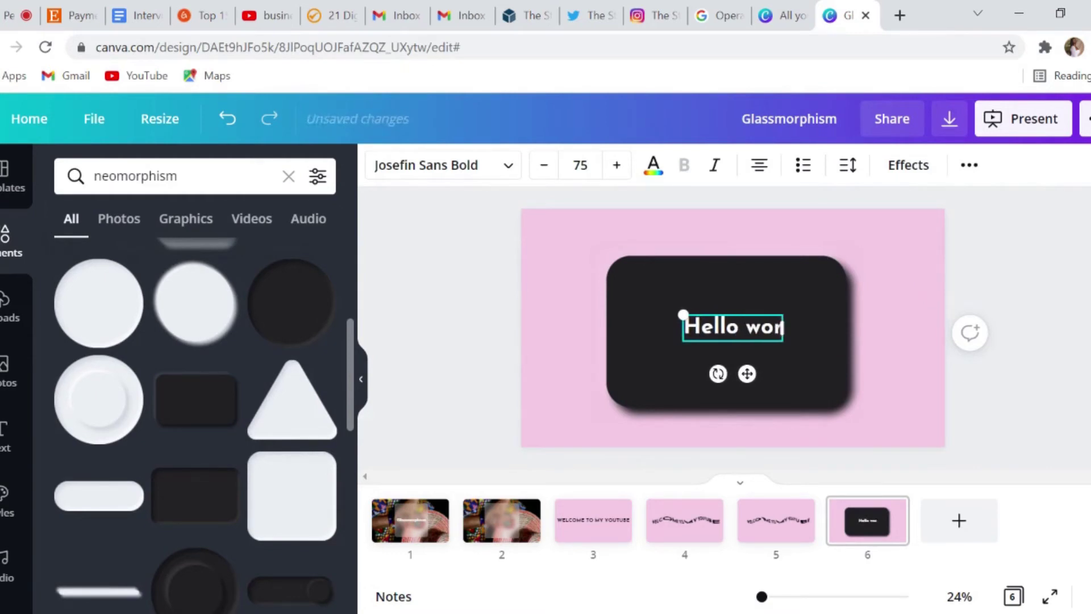
text(ld!!!)
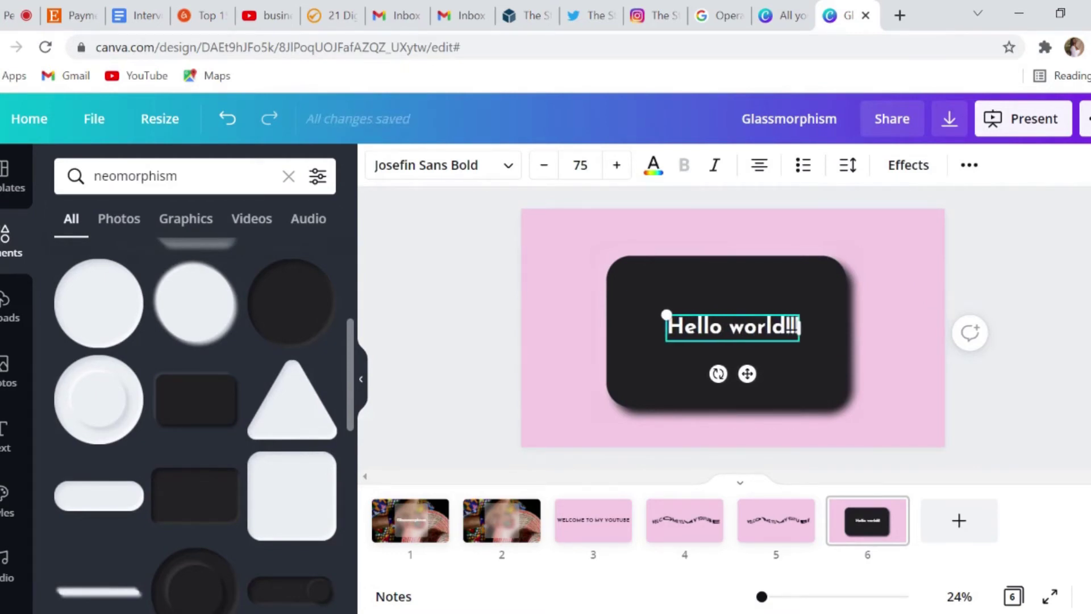
click(925, 281)
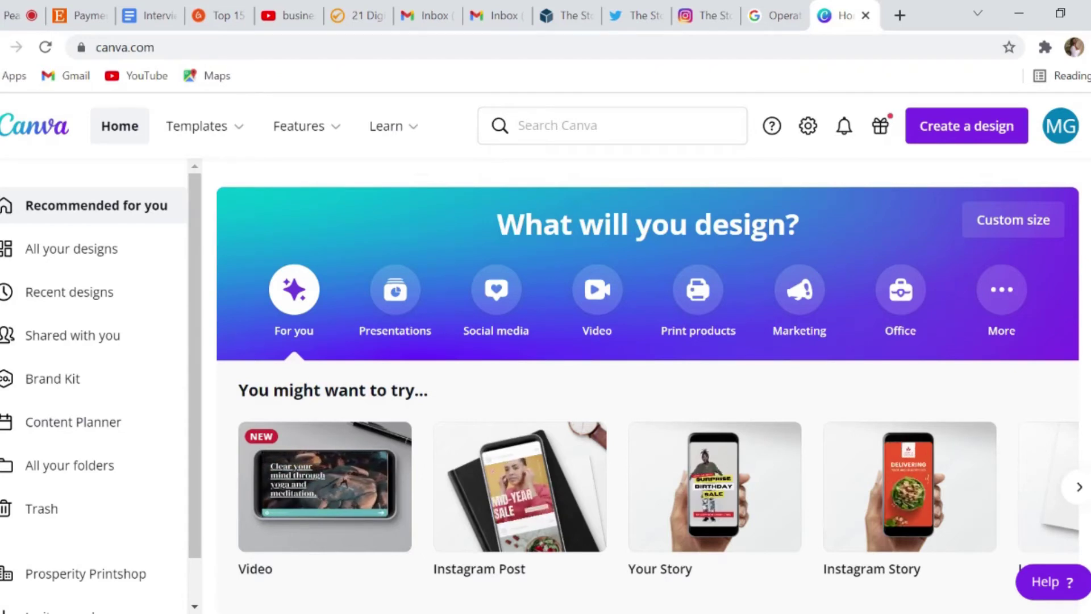
Start a new Instagram Post design from Create a design.
click(947, 145)
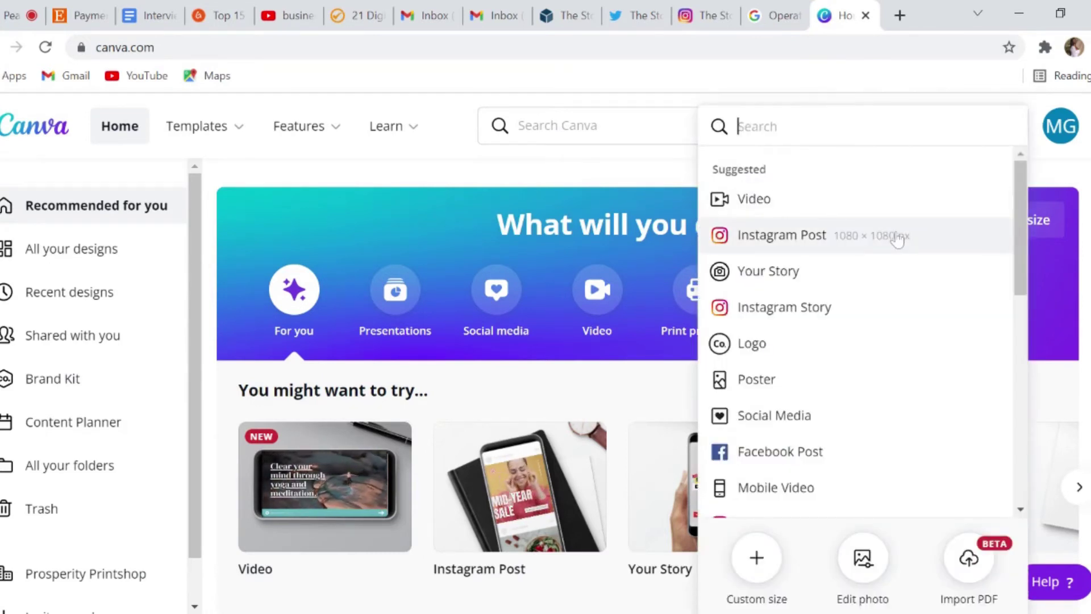
click(898, 238)
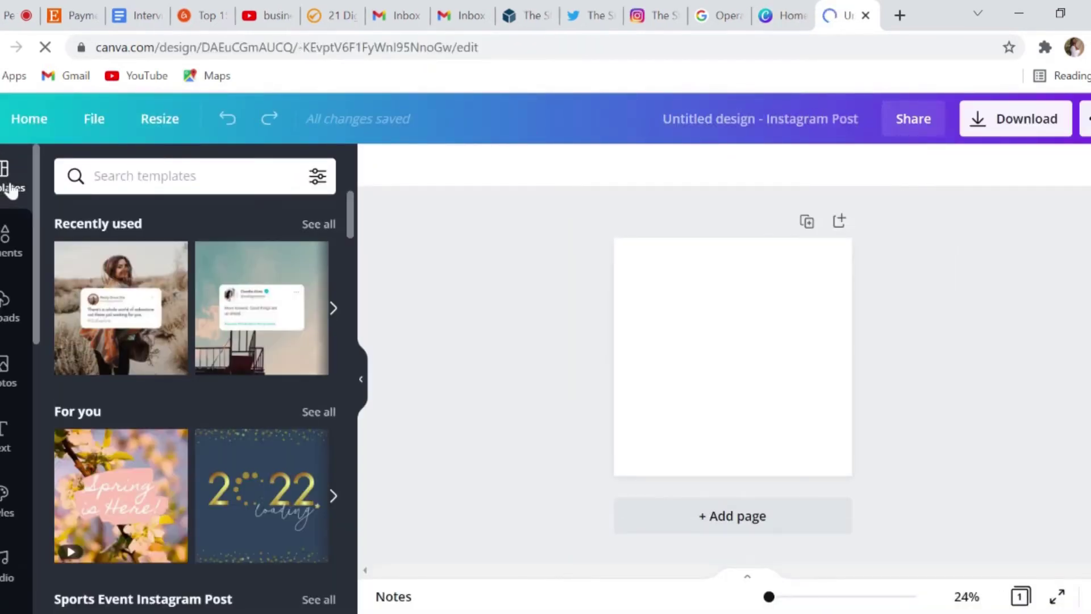
Search templates for 'twitter' and apply the first tweet-card template.
click(142, 176)
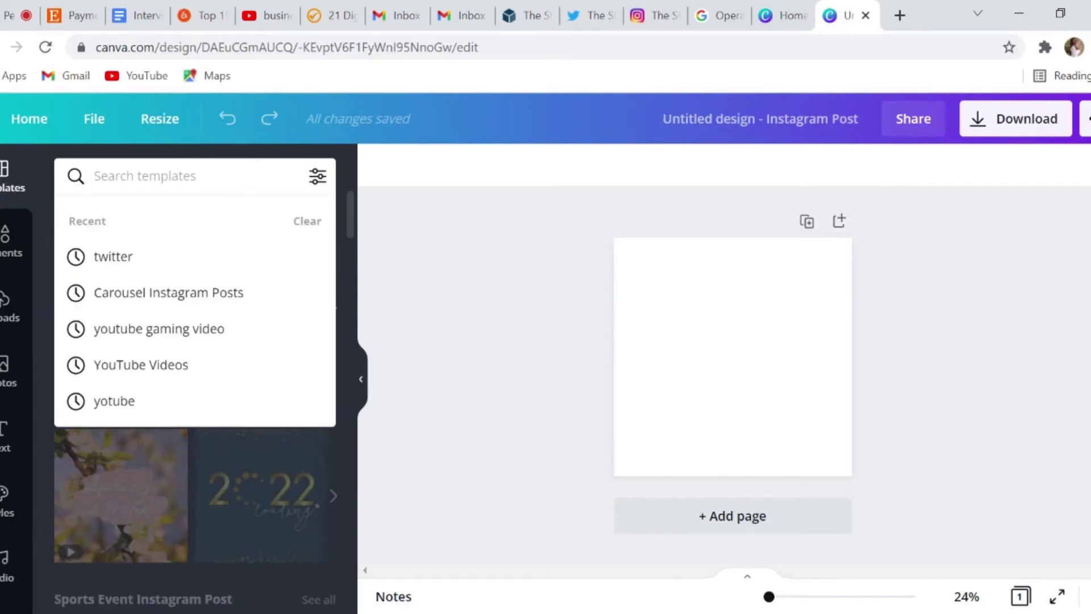
text(twitter)
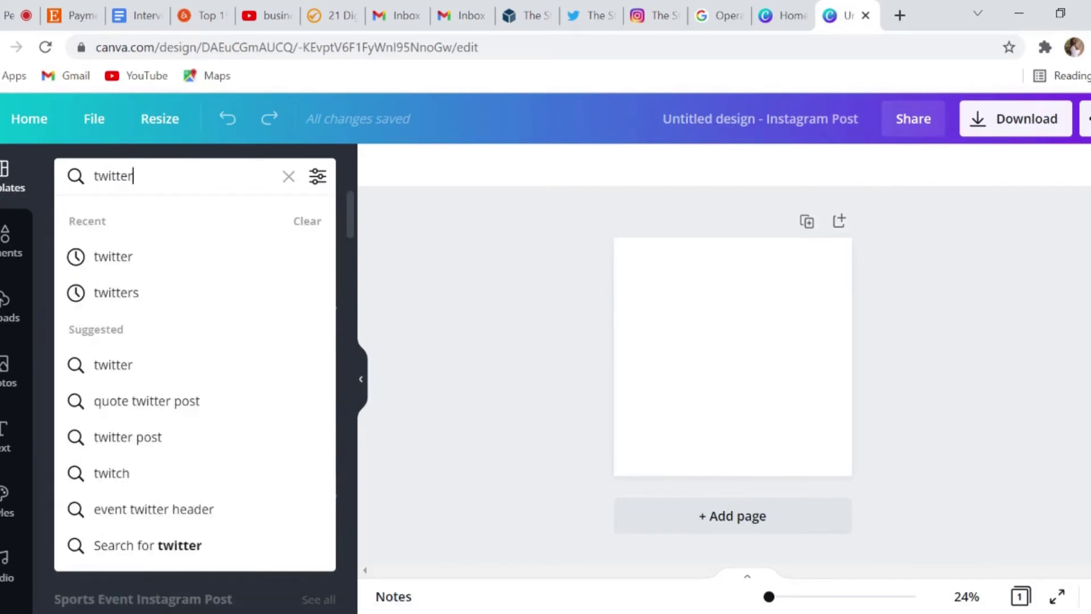
key(Return)
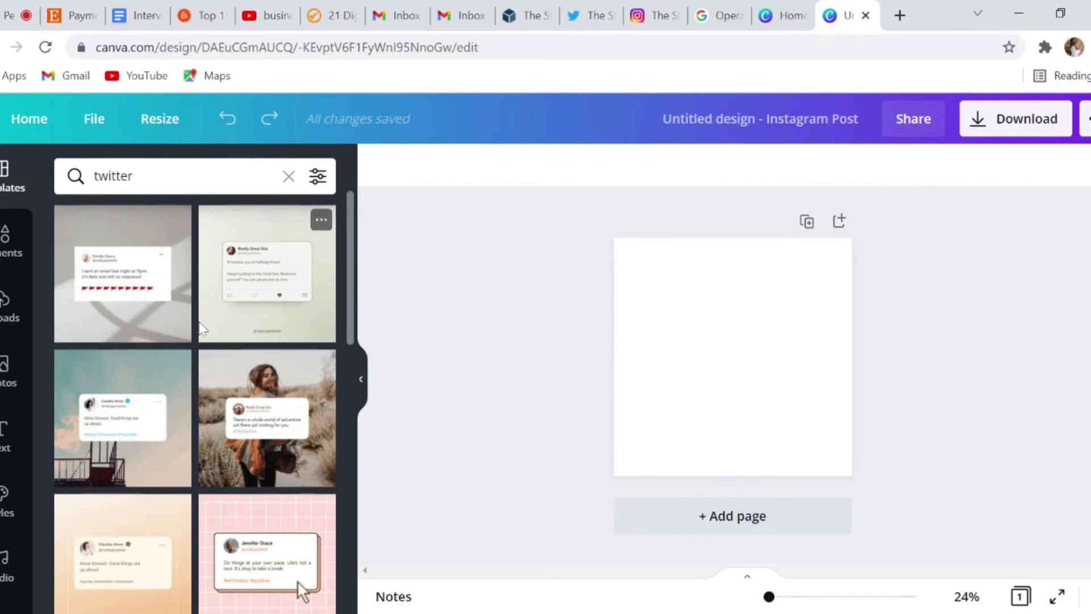
scroll(196, 340, down, 5)
scroll(205, 348, down, 4)
scroll(213, 350, up, 8)
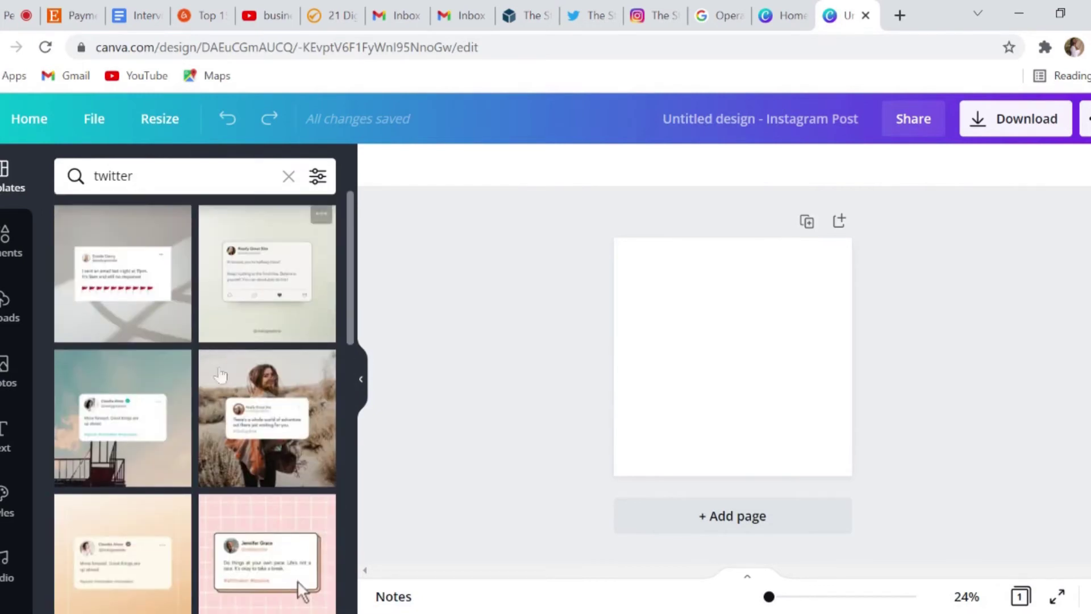
click(139, 301)
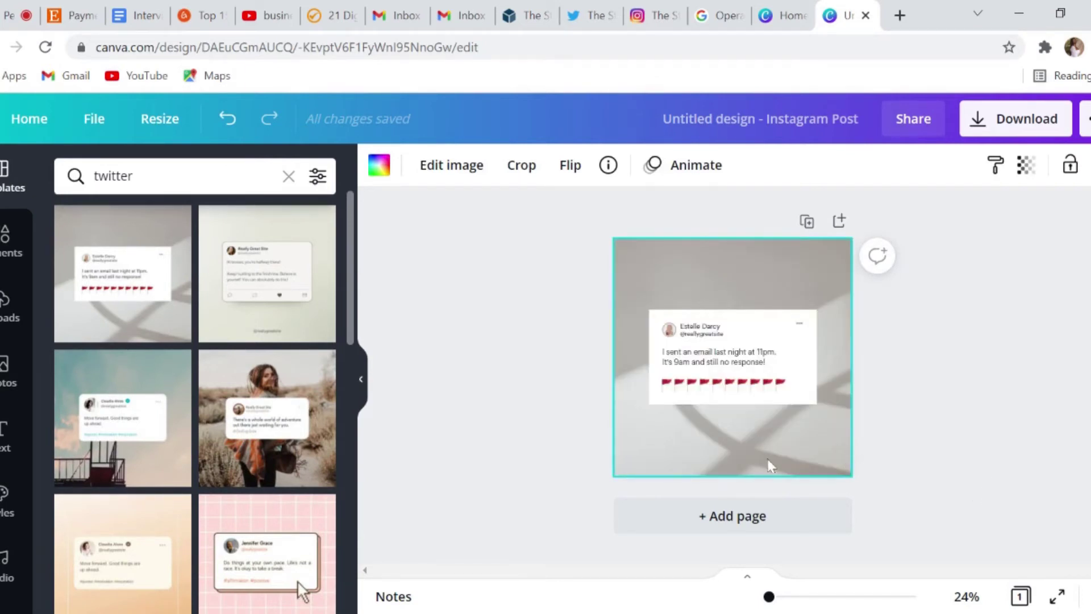
Delete the template's background photo and make the page background dark red.
key(Delete)
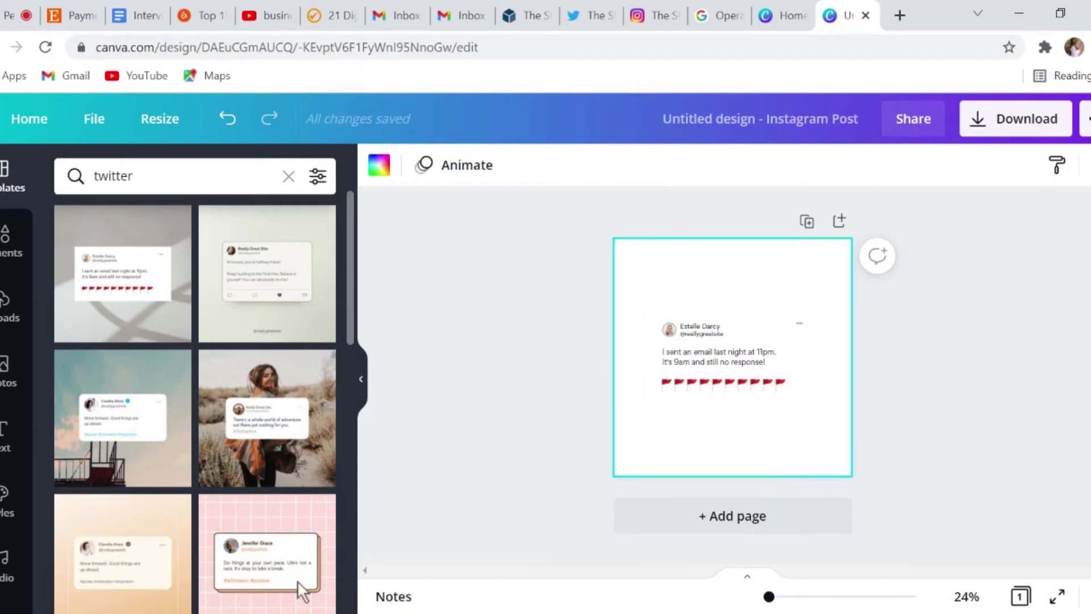
click(384, 177)
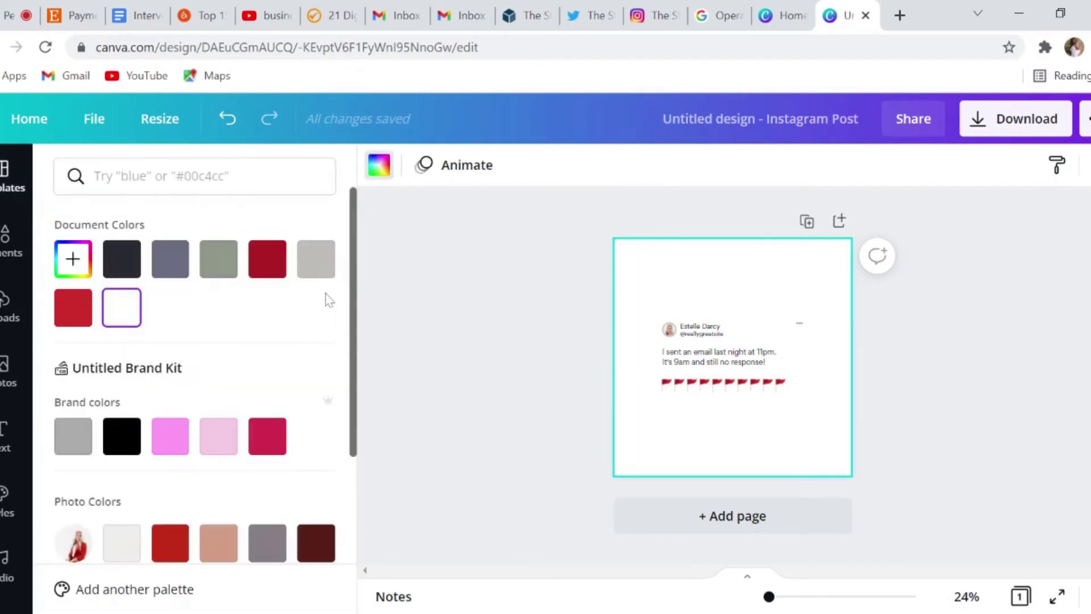
click(267, 259)
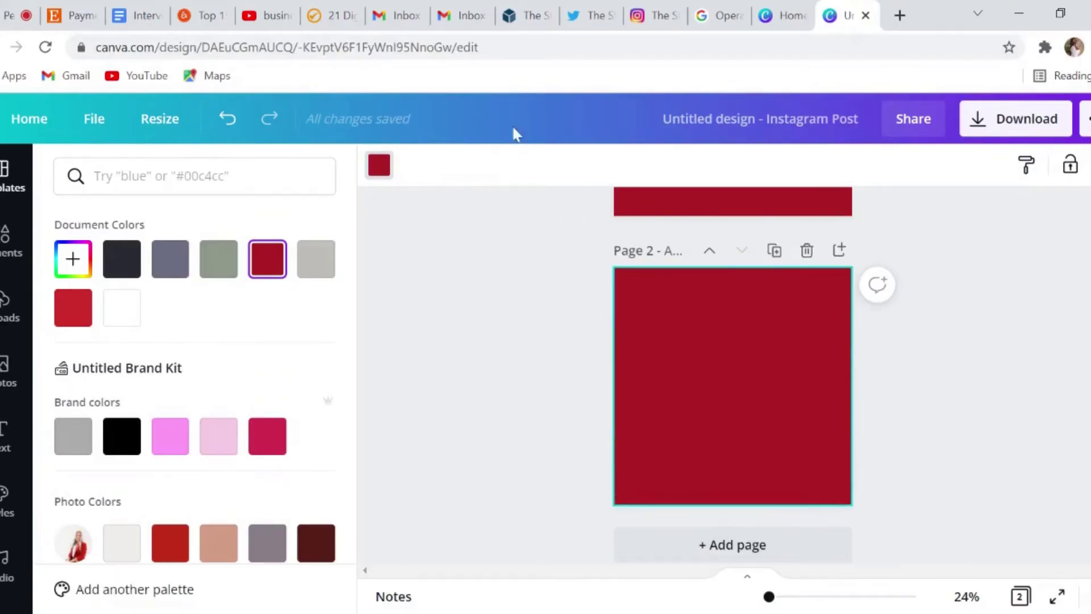
click(138, 303)
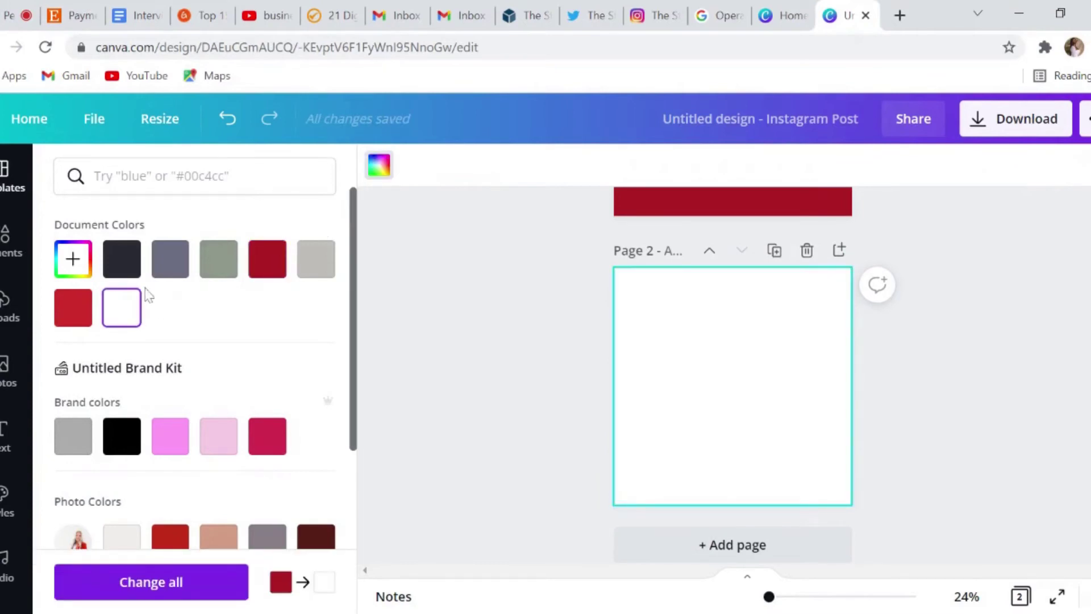
click(3, 259)
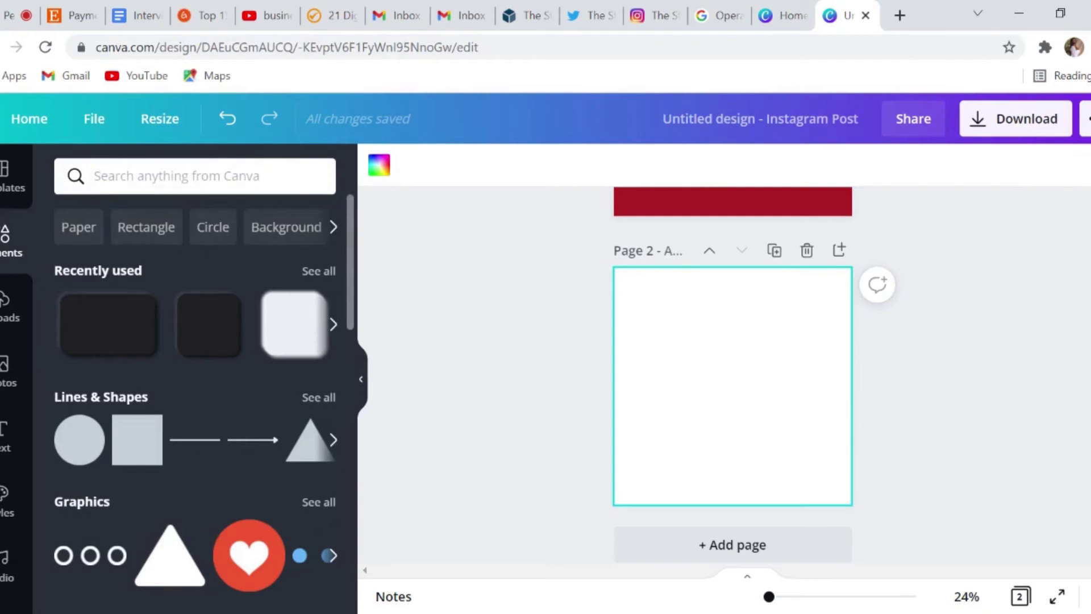
click(94, 176)
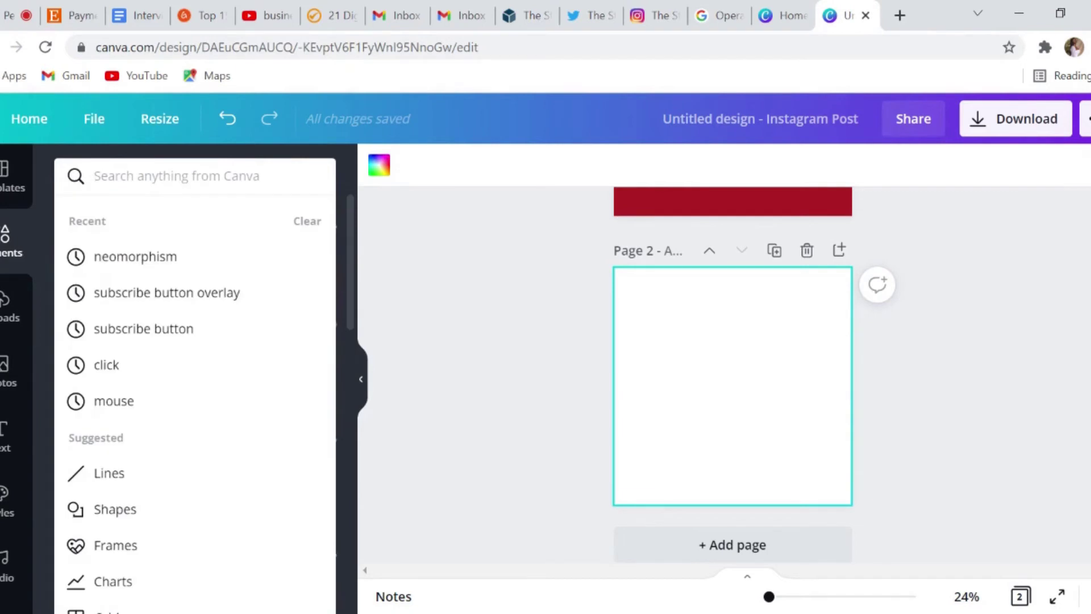
text(notebooks)
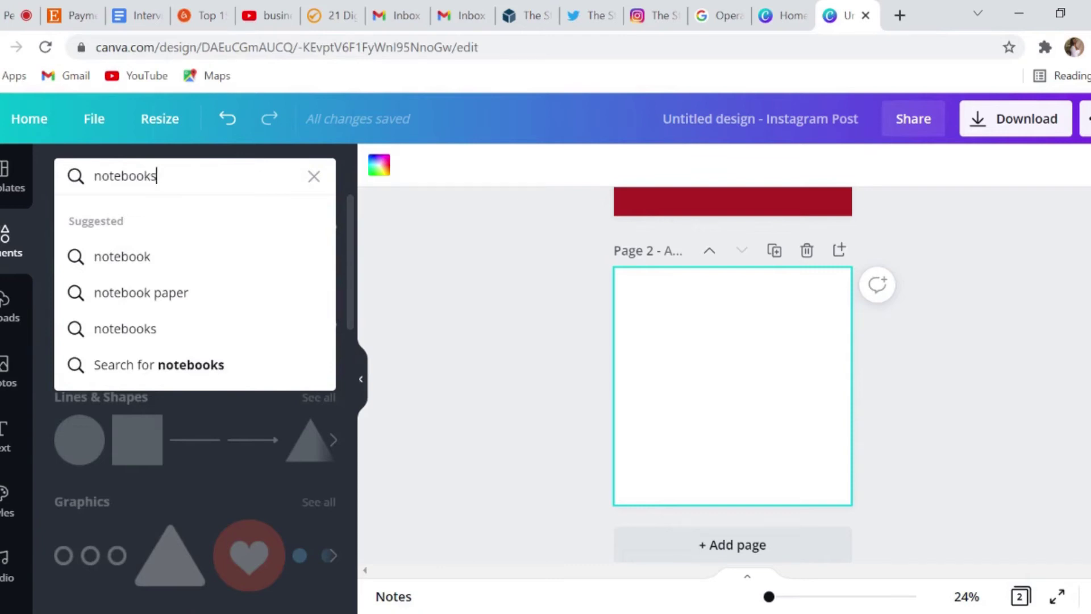
key(Return)
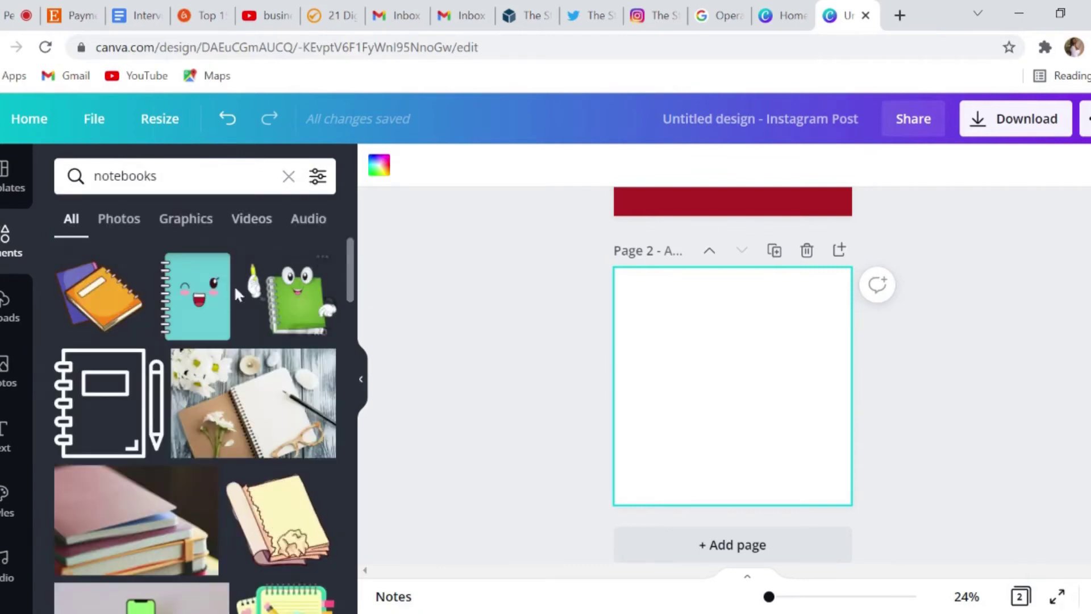
click(232, 286)
drag(775, 336, 793, 325)
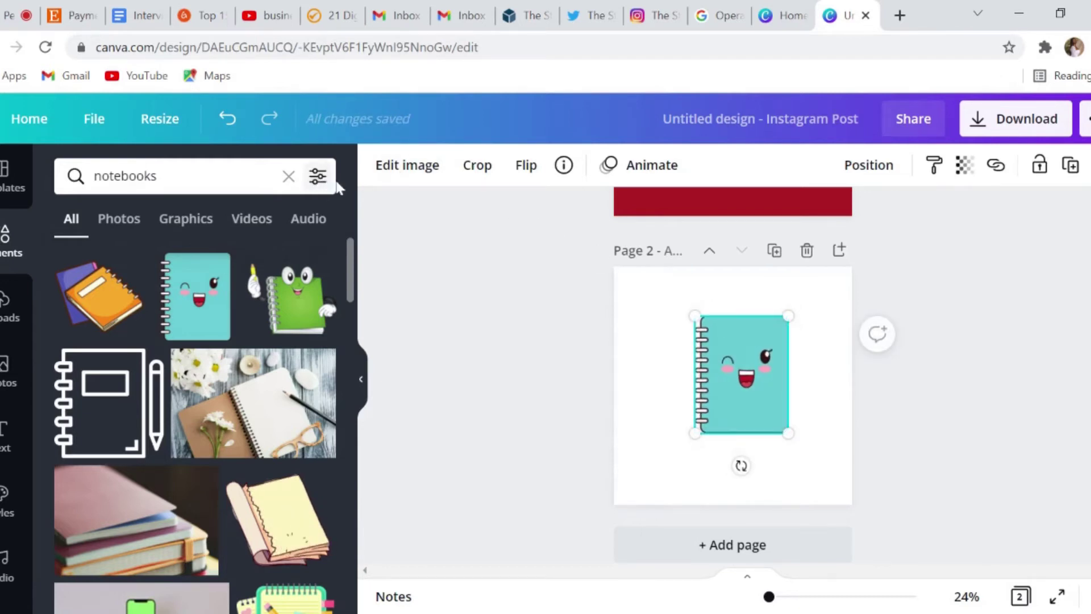
click(319, 178)
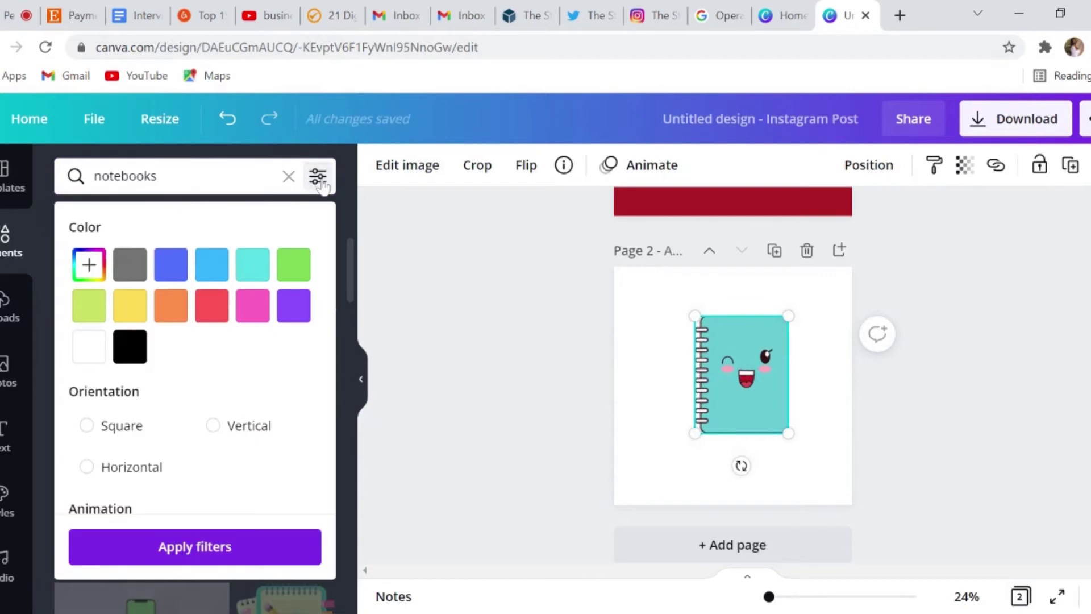
scroll(277, 358, down, 2)
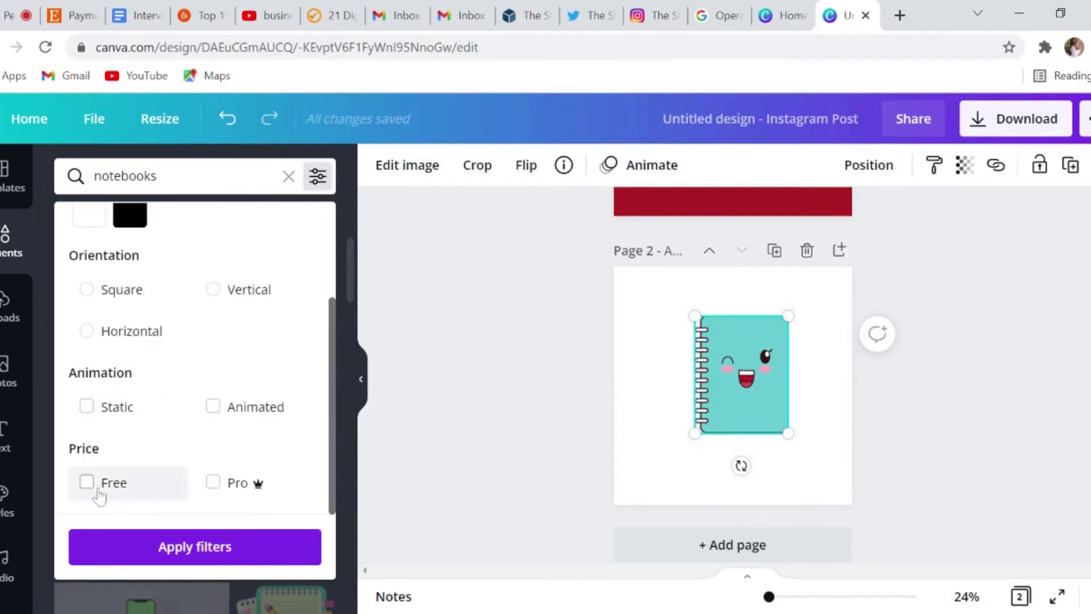
scroll(92, 489, up, 2)
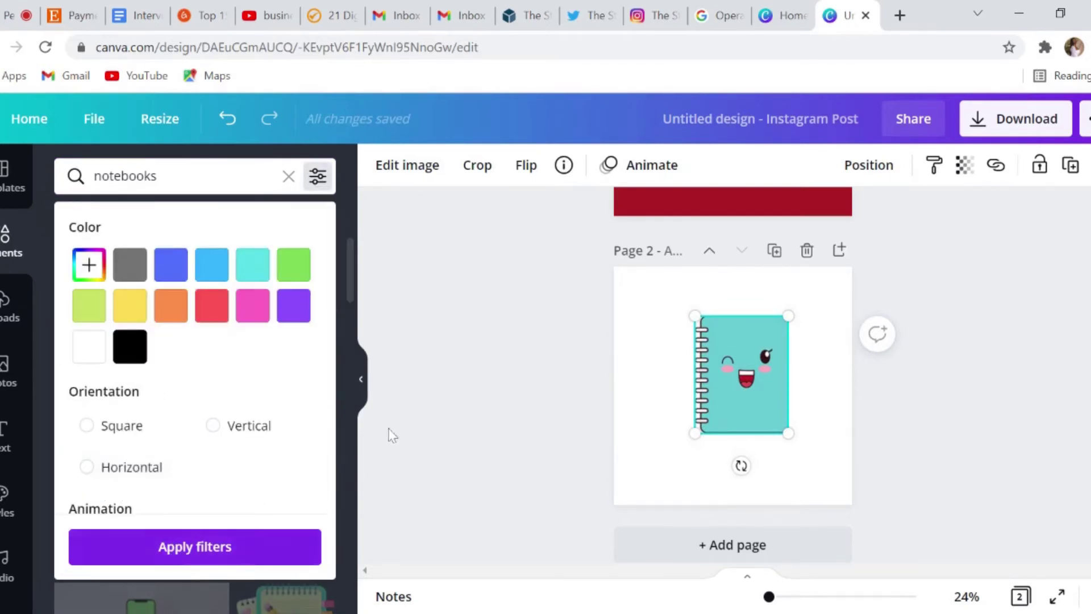
click(345, 382)
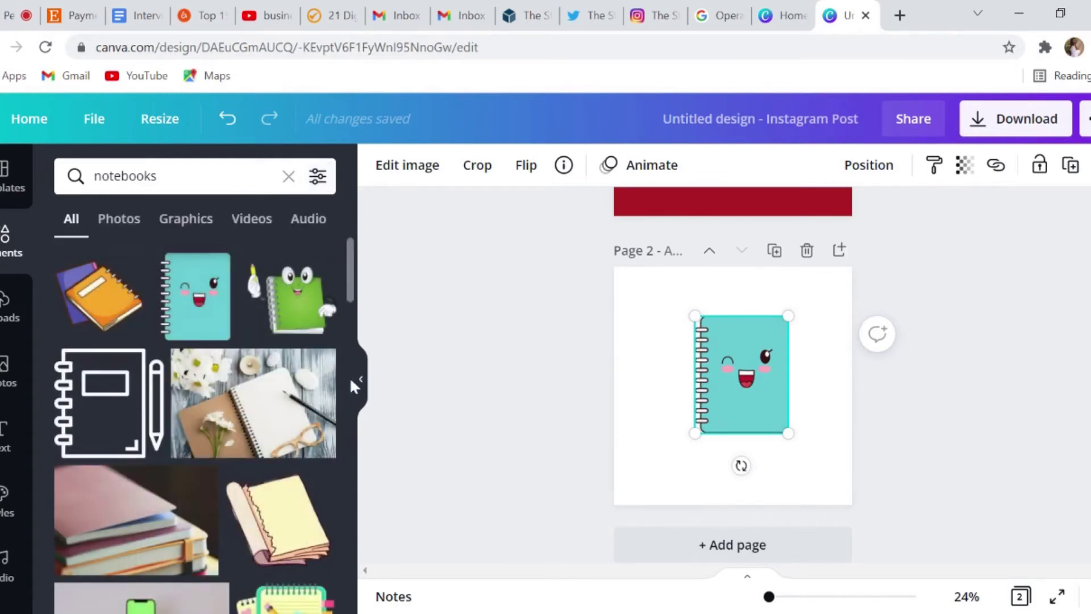
click(289, 181)
key(Delete)
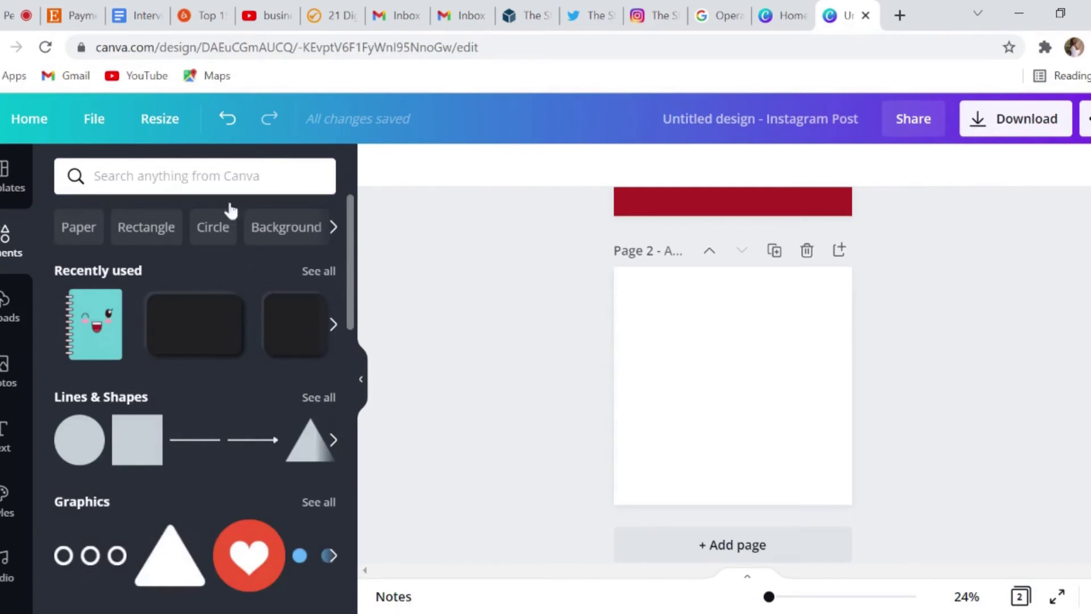
Add the minimalist line-art face graphic to page 2, enlarge it, and colour its circle light pink.
click(230, 183)
text(mi)
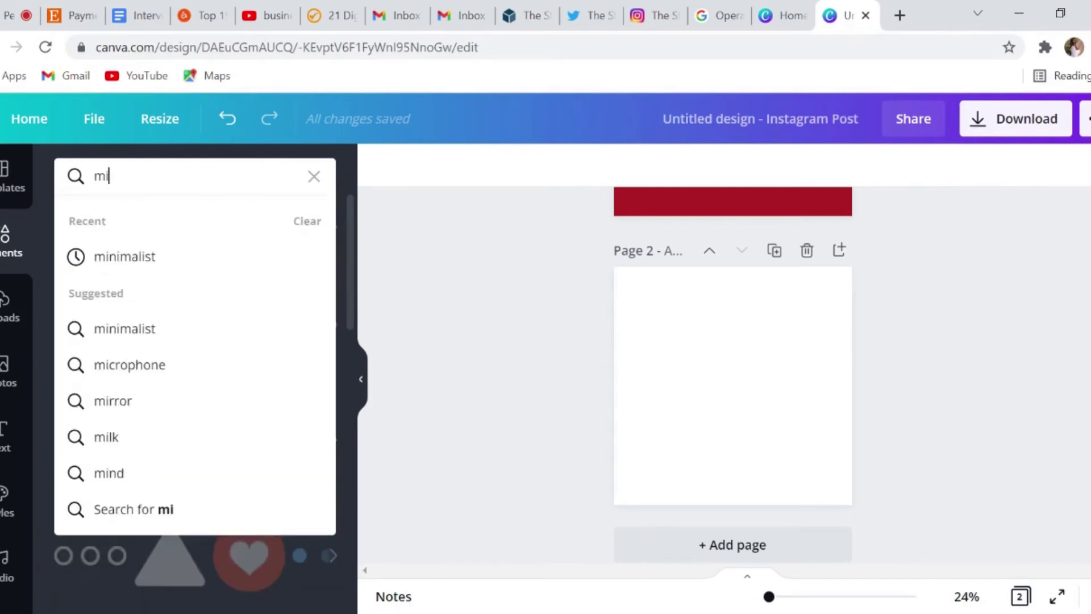
click(179, 267)
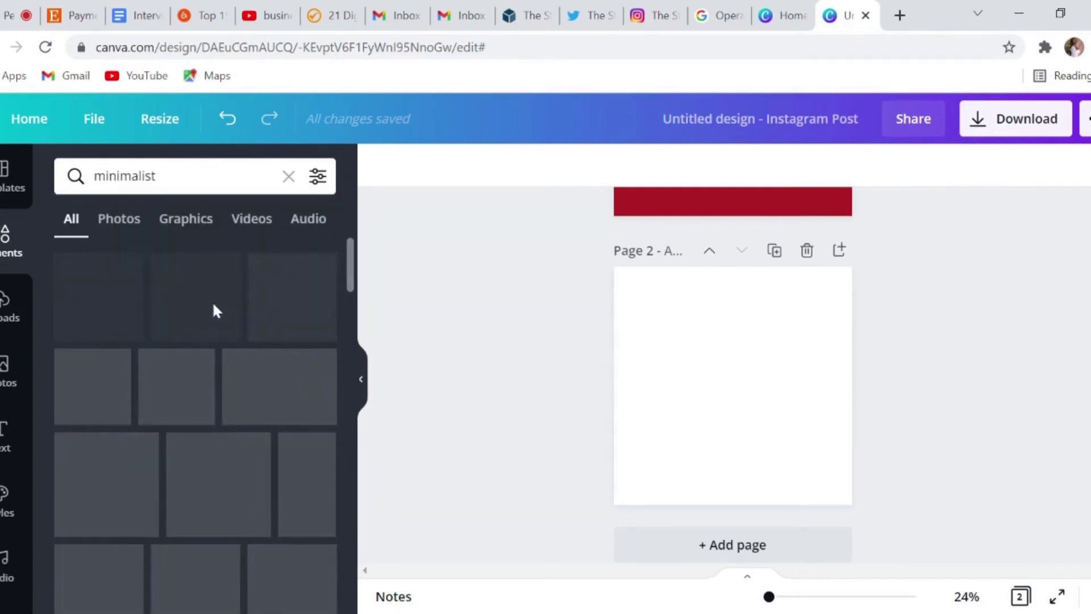
scroll(228, 333, down, 5)
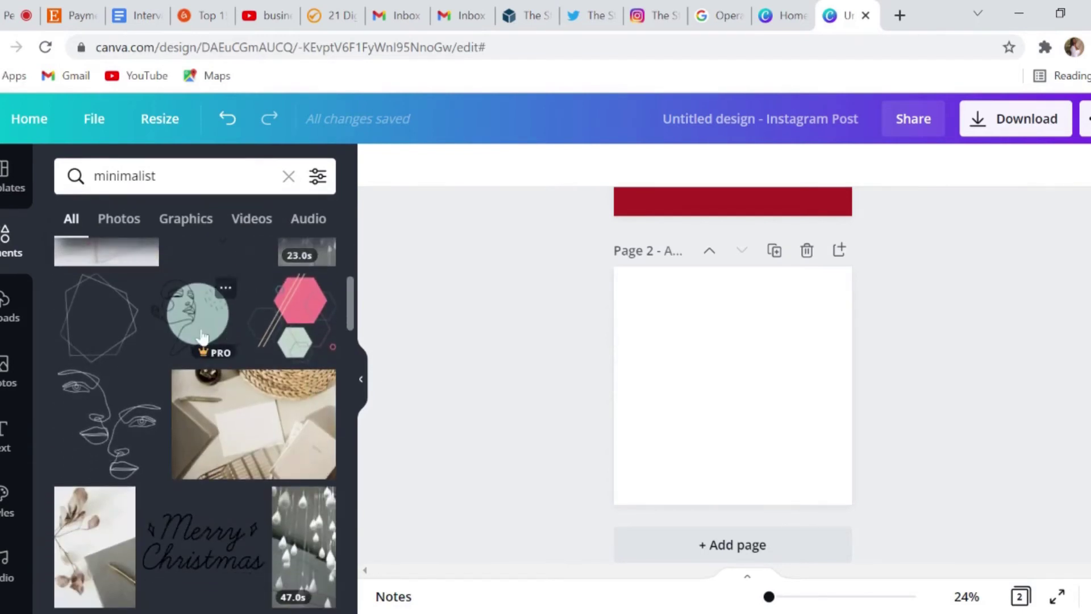
click(230, 341)
drag(780, 343, 725, 319)
click(436, 165)
click(218, 436)
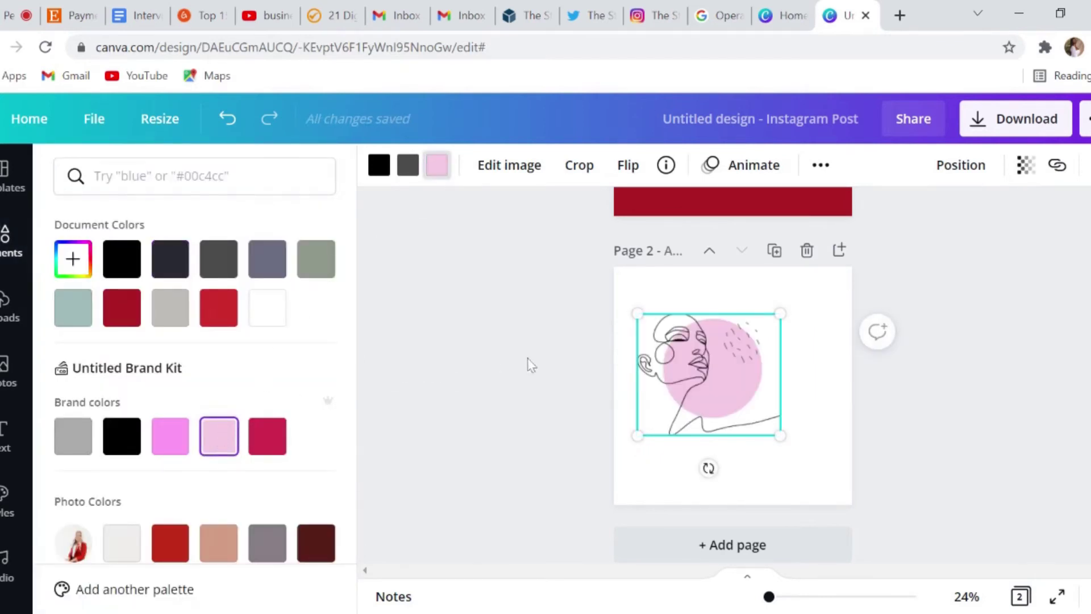
Add the woman-in-yellow photo to page 4.
click(3, 238)
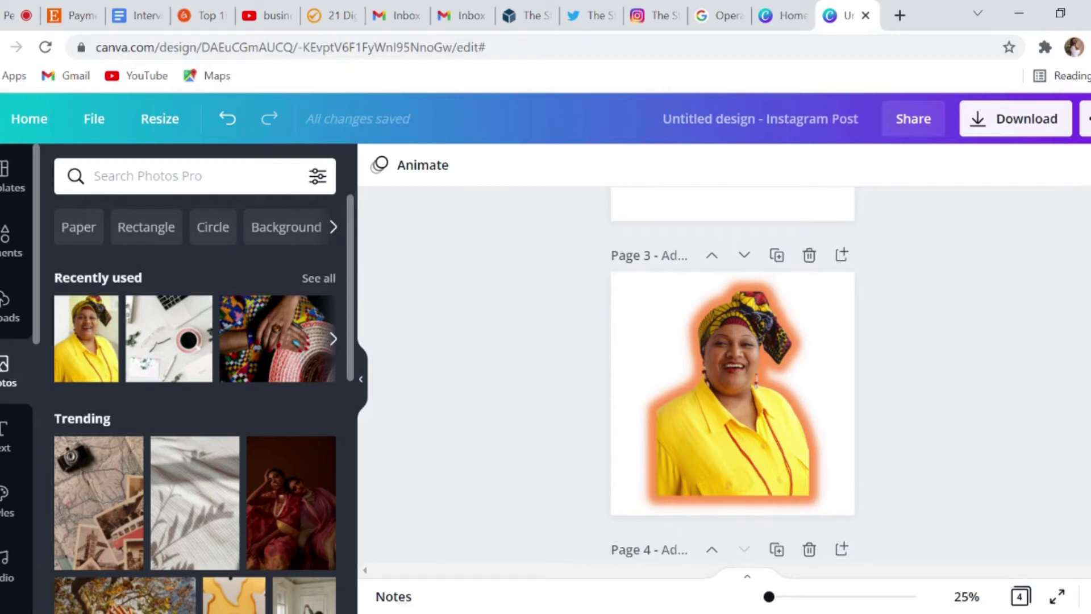
scroll(681, 381, down, 5)
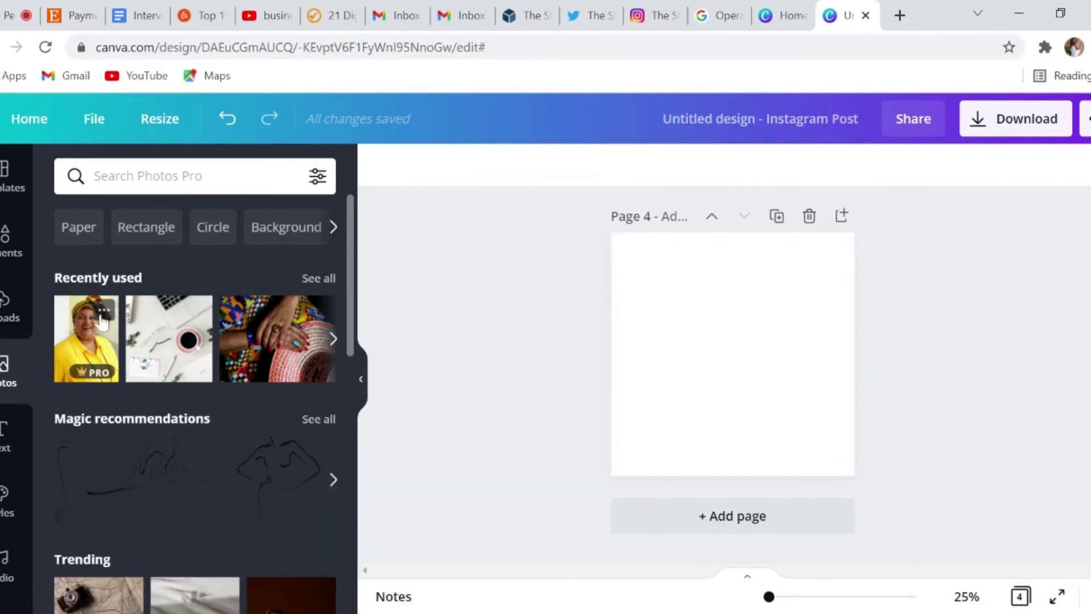
click(98, 343)
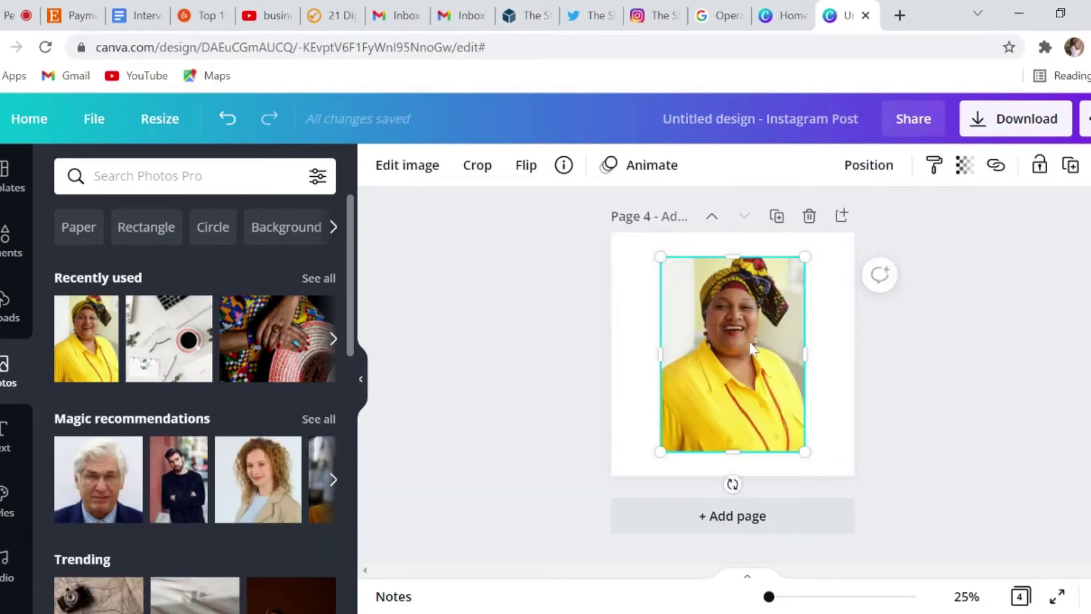
Cut the woman-in-yellow photo on page 4 out with Background Remover.
click(413, 170)
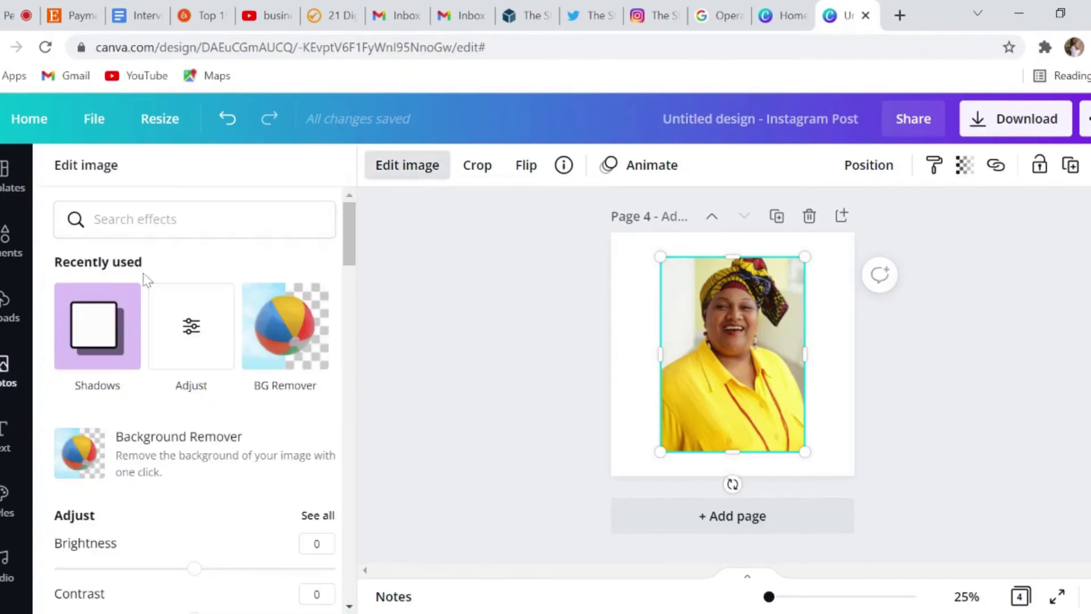
click(231, 461)
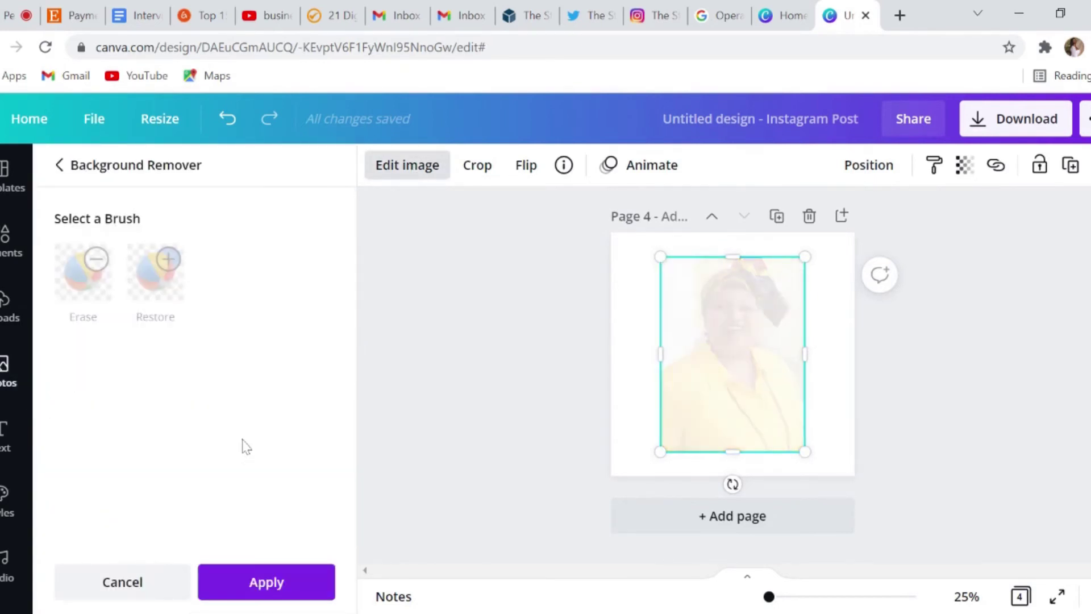
click(303, 597)
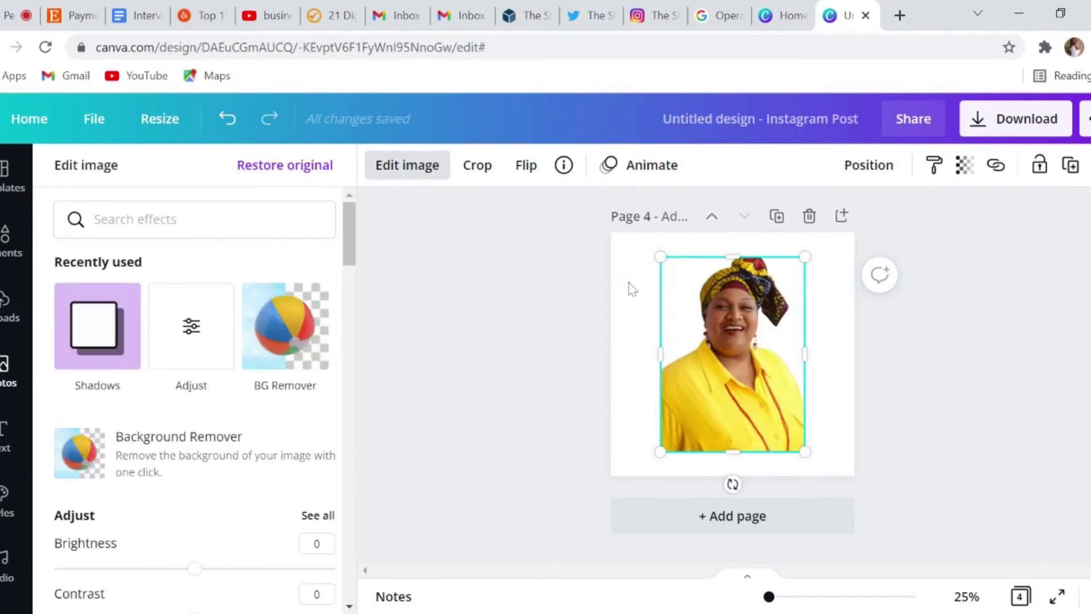
Zoom in on page 4 and give the cut-out portrait the Glow shadow.
drag(774, 605, 772, 604)
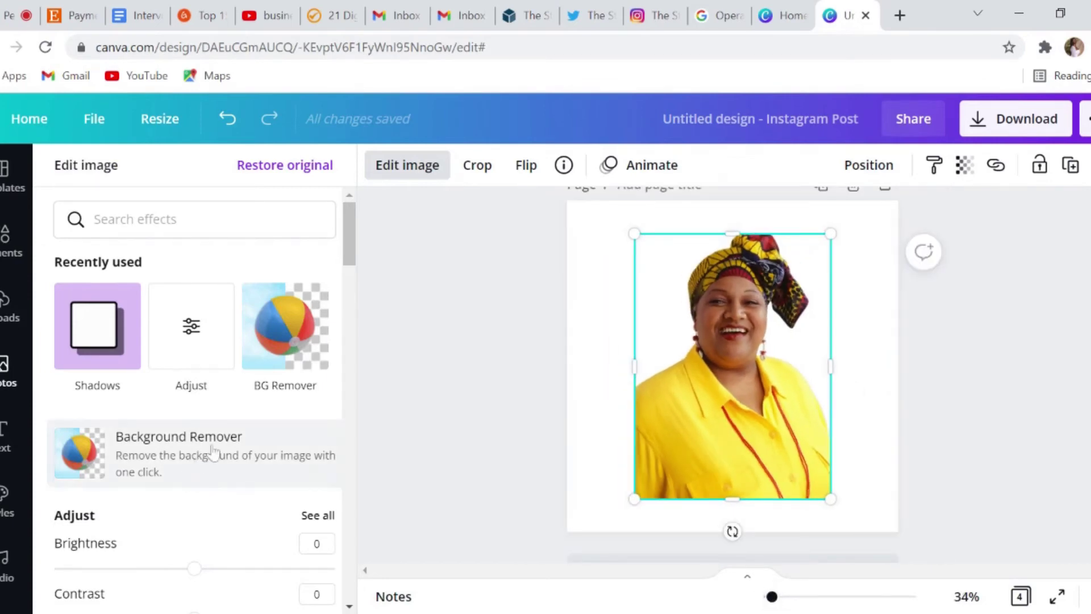
scroll(233, 438, down, 15)
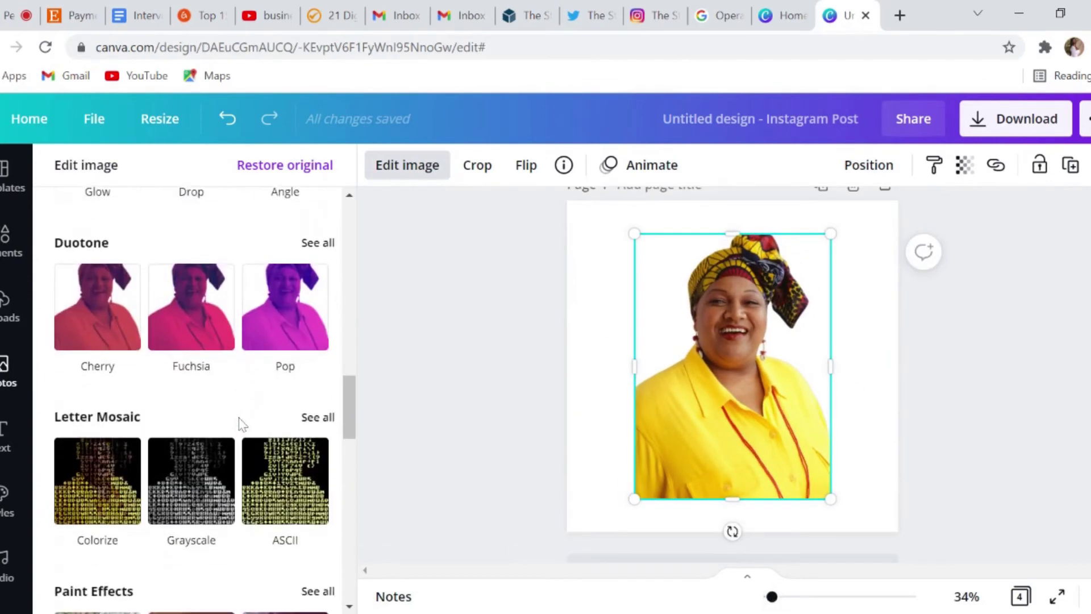
scroll(239, 423, up, 5)
click(316, 340)
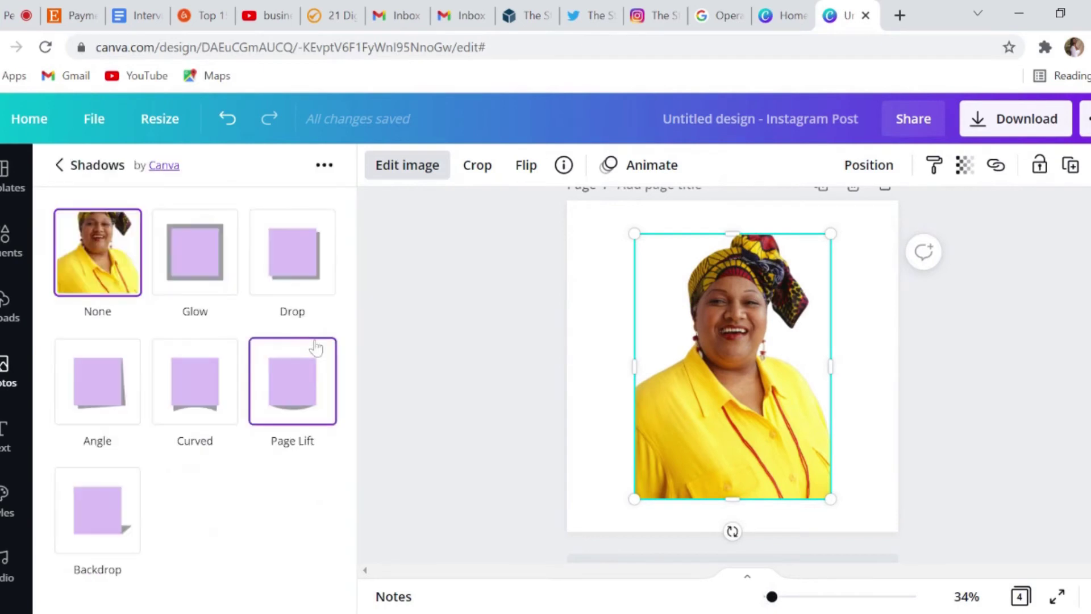
click(184, 283)
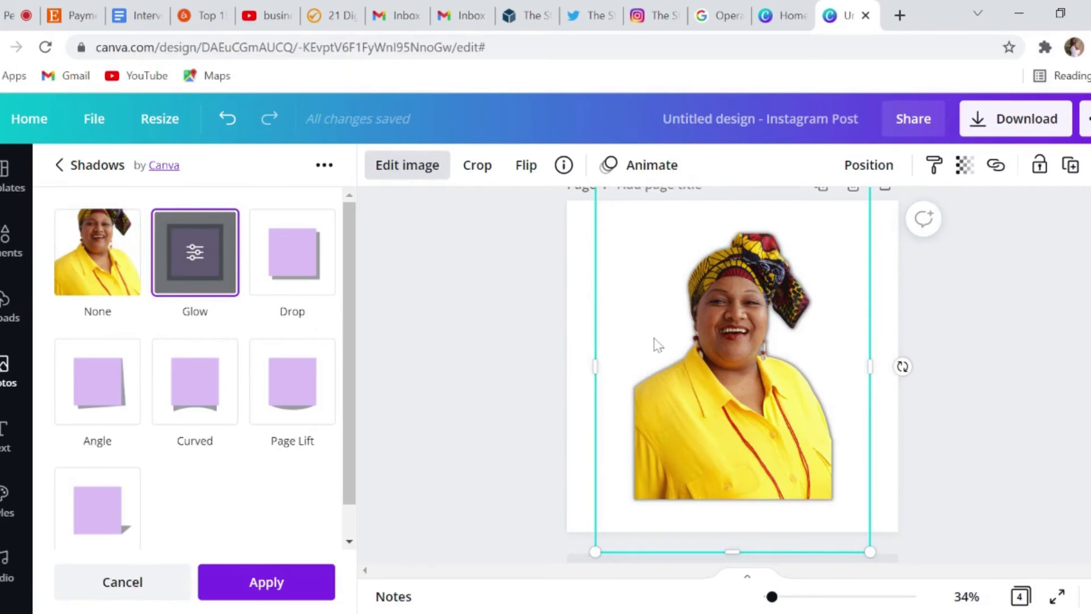
Set the Glow to size 30, transparency 100, blur 11 and orange, then apply it.
click(195, 256)
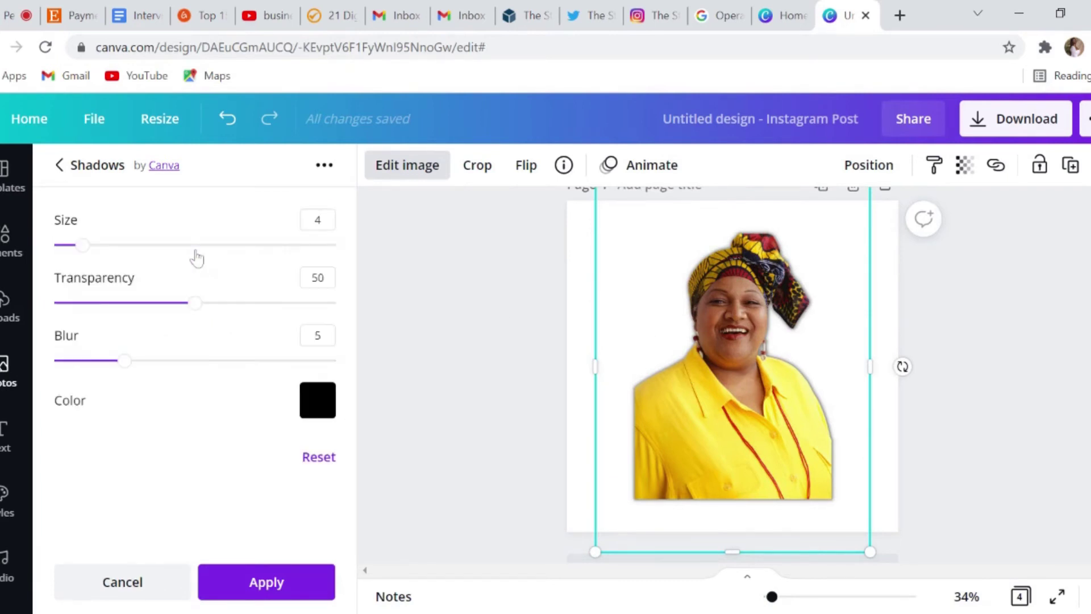
drag(83, 248, 274, 247)
drag(195, 302, 346, 336)
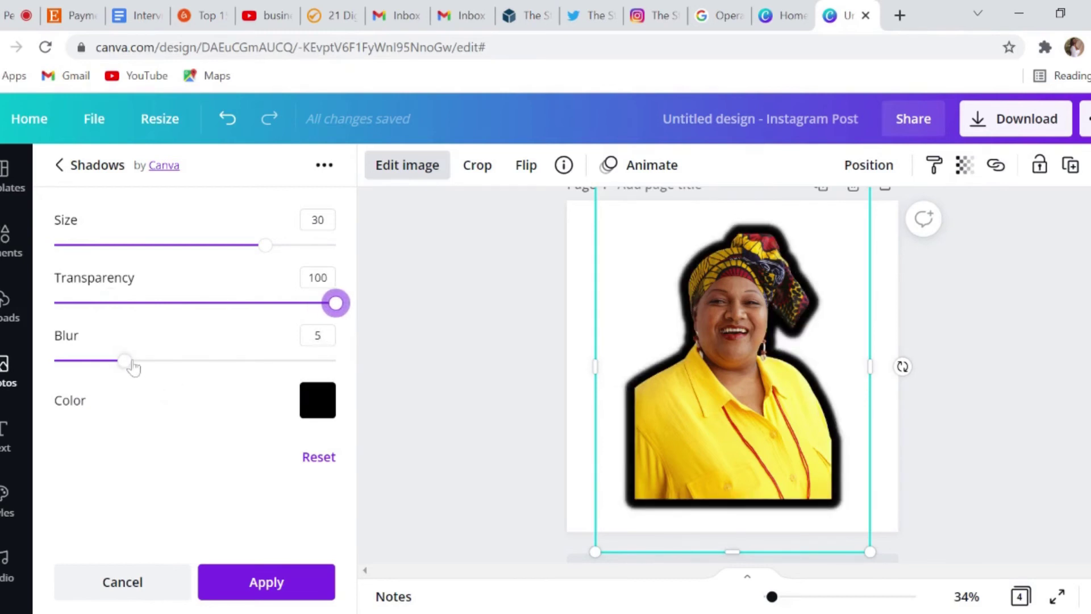
drag(128, 361, 210, 364)
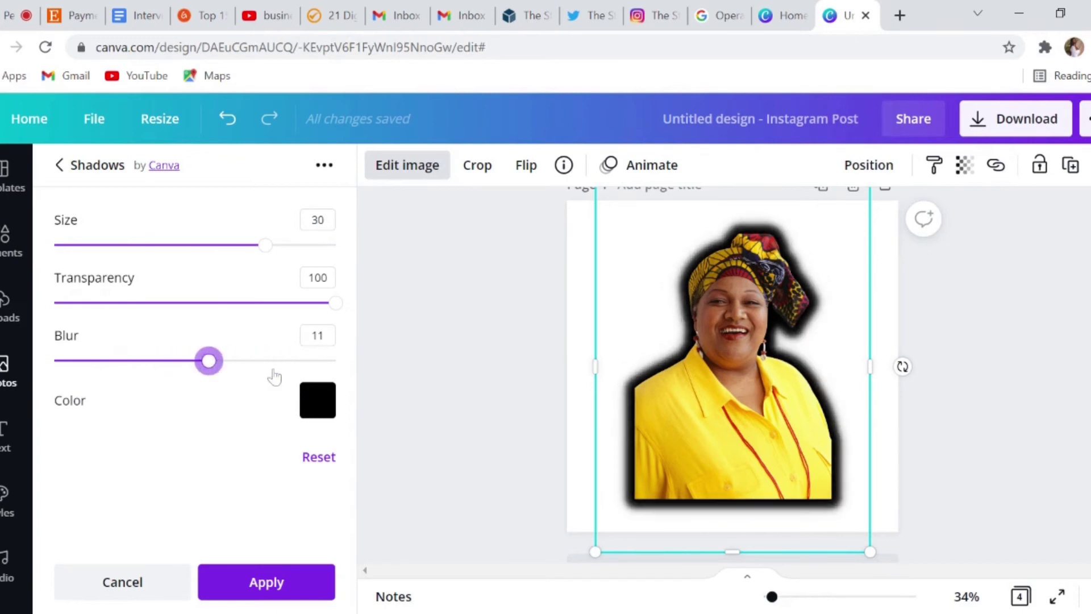
click(315, 399)
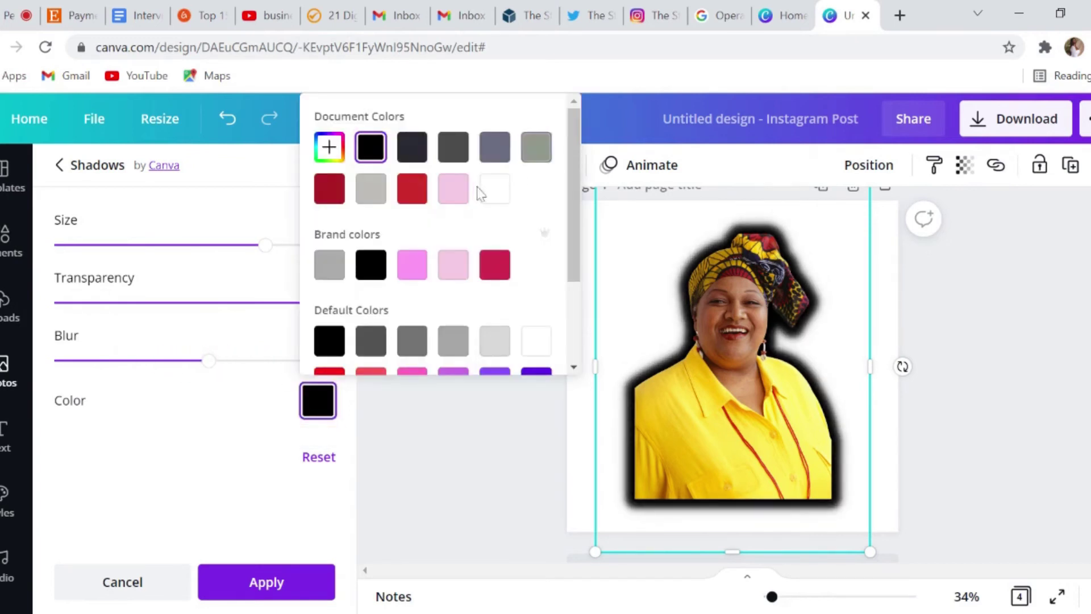
scroll(480, 193, down, 2)
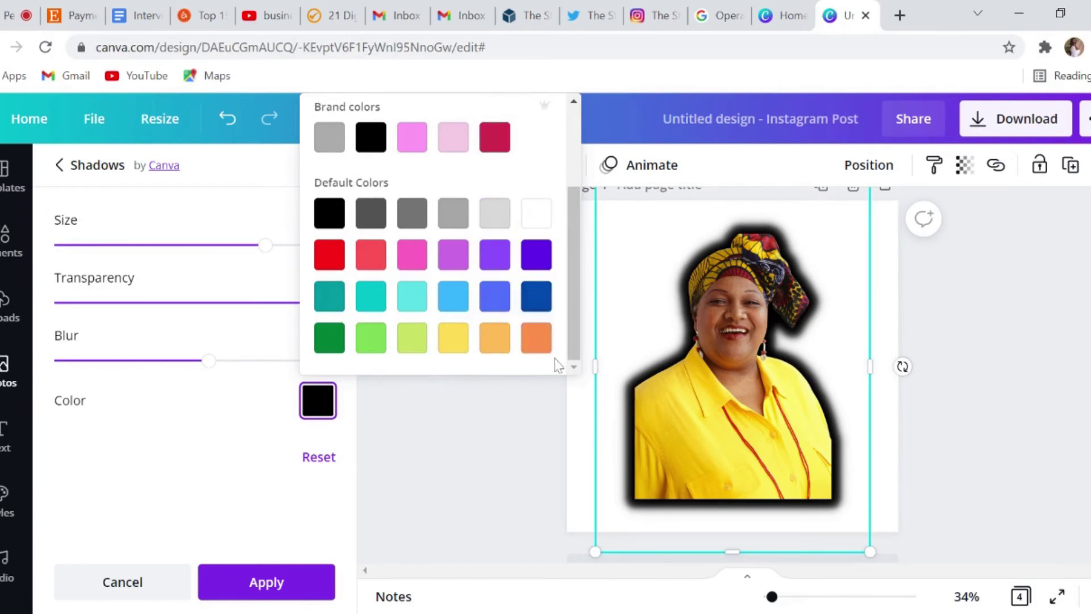
click(536, 337)
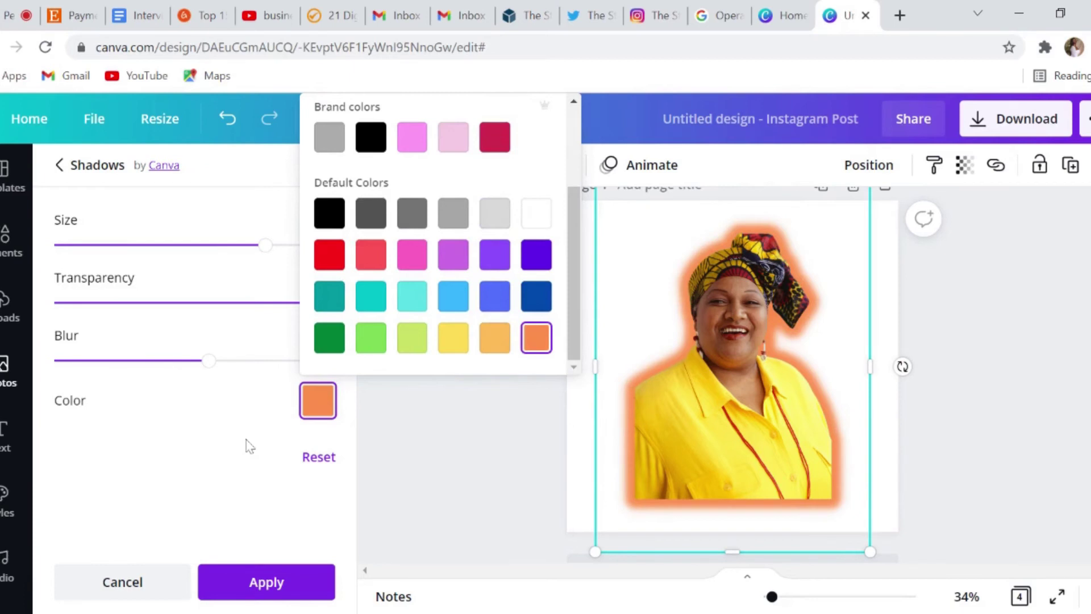
click(250, 446)
click(291, 582)
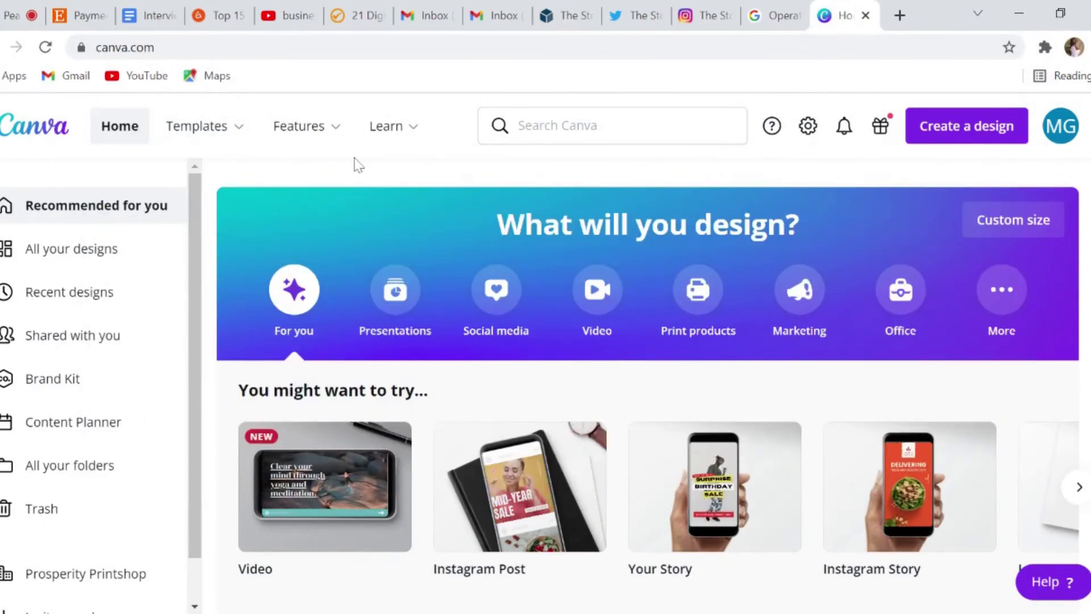
Search Canva templates for 'plastic'.
click(557, 125)
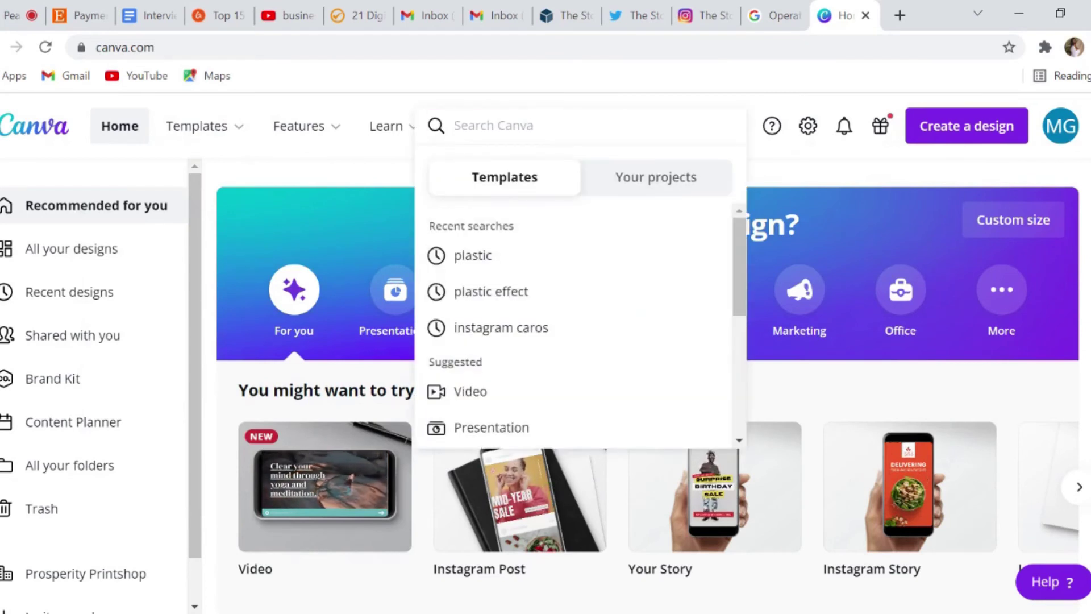
text(plastic)
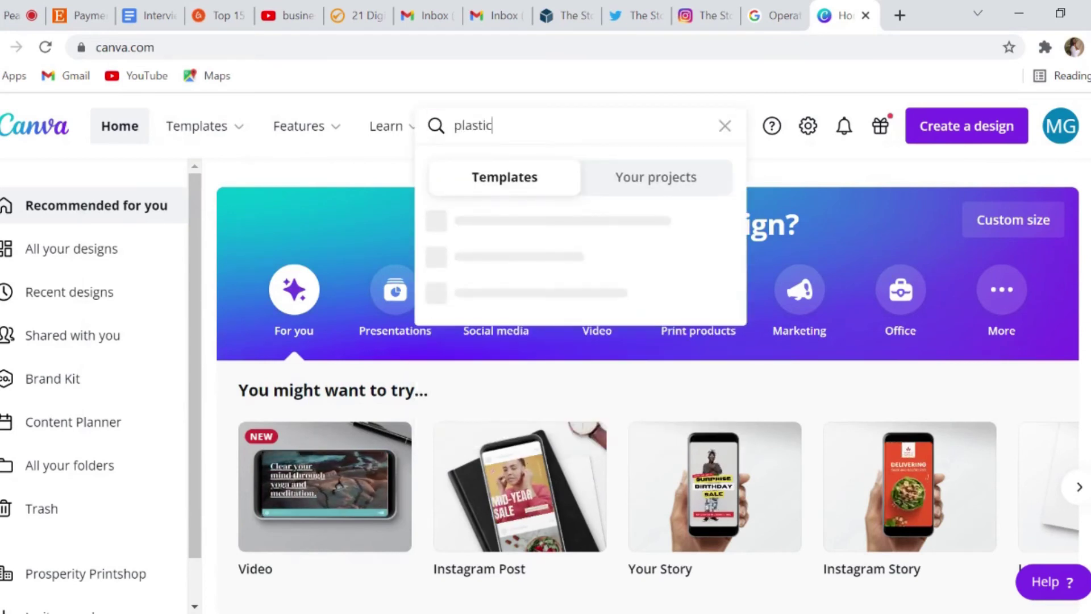
key(Return)
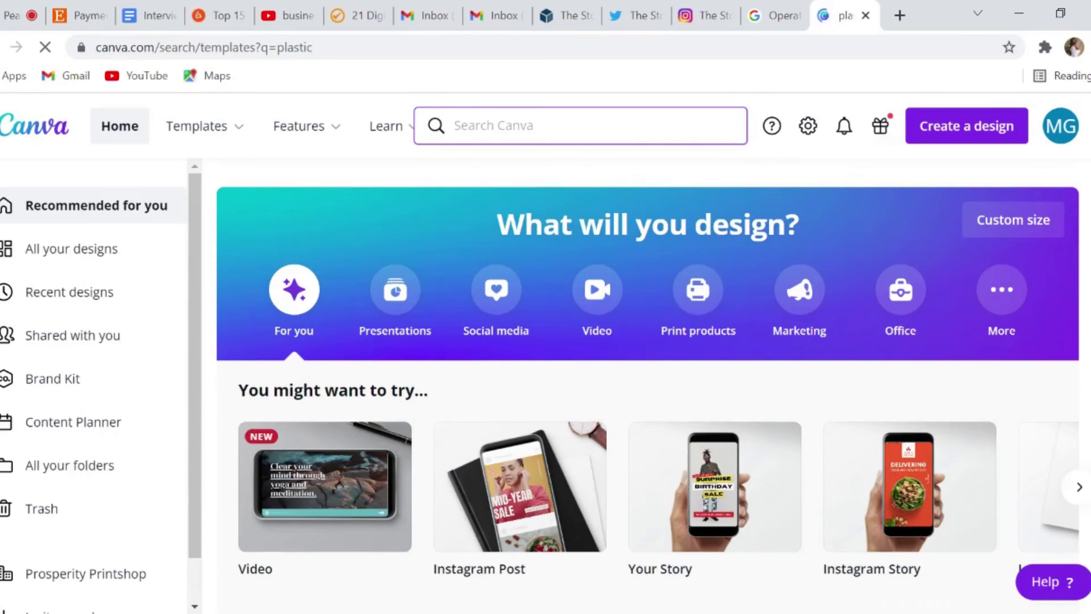
Open the black plastic-texture Black Friday template from the search results.
scroll(706, 297, down, 15)
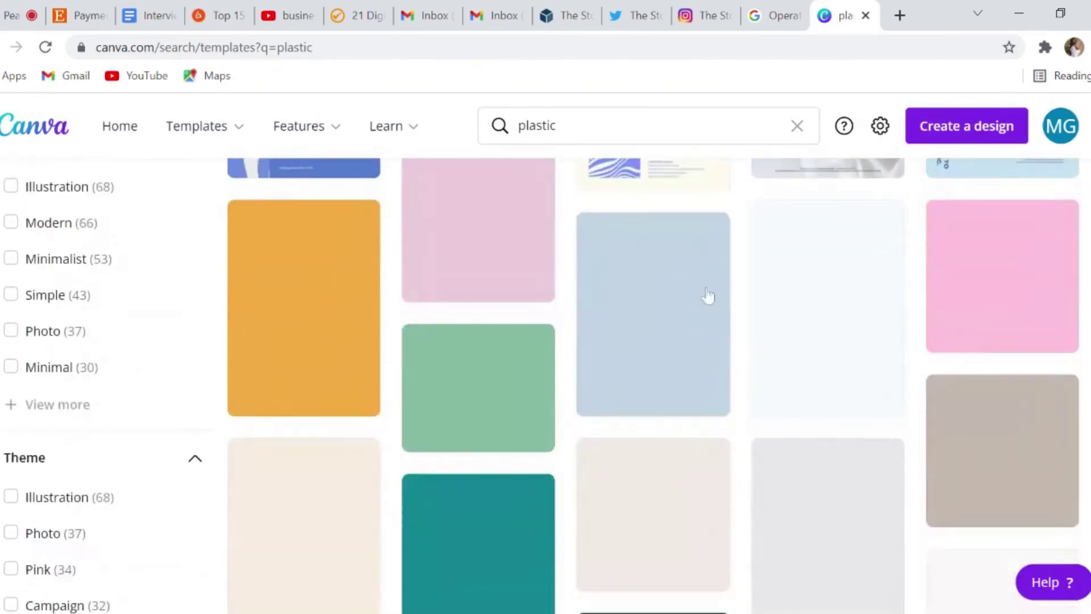
scroll(816, 318, down, 10)
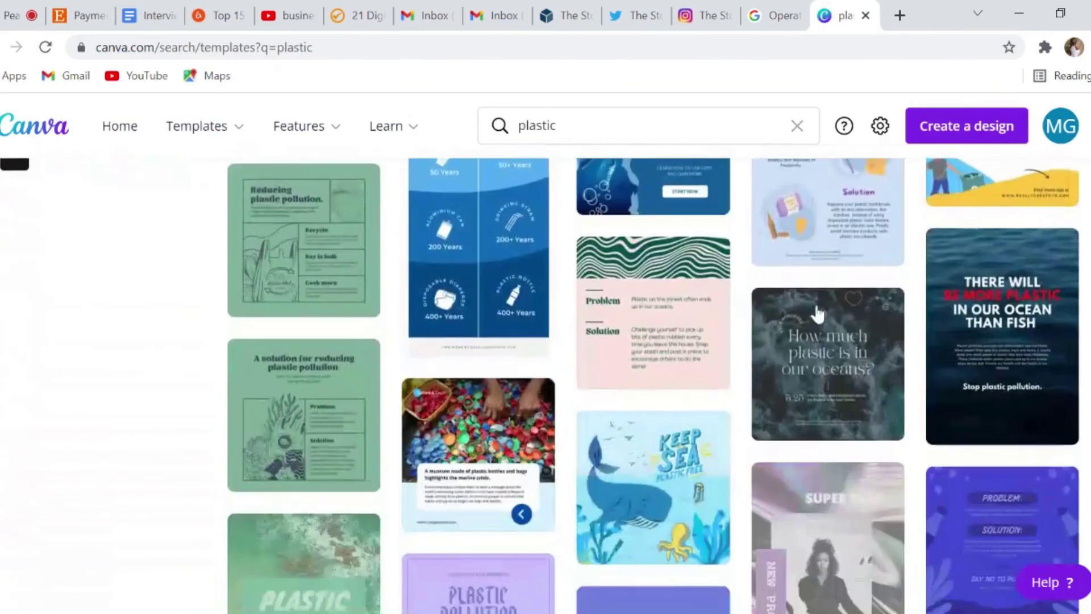
scroll(812, 296, down, 10)
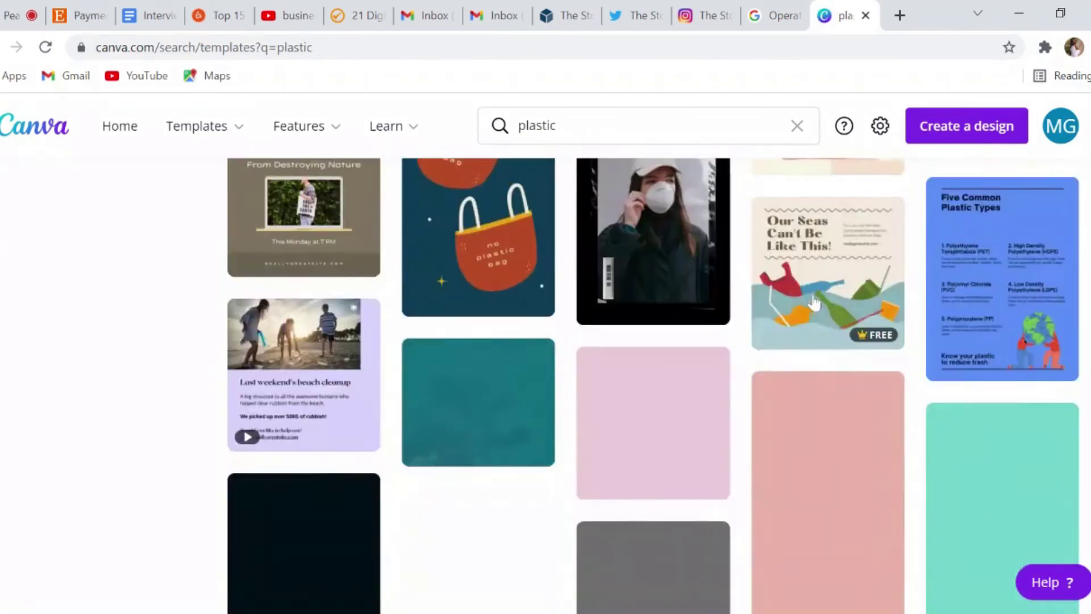
scroll(838, 310, down, 8)
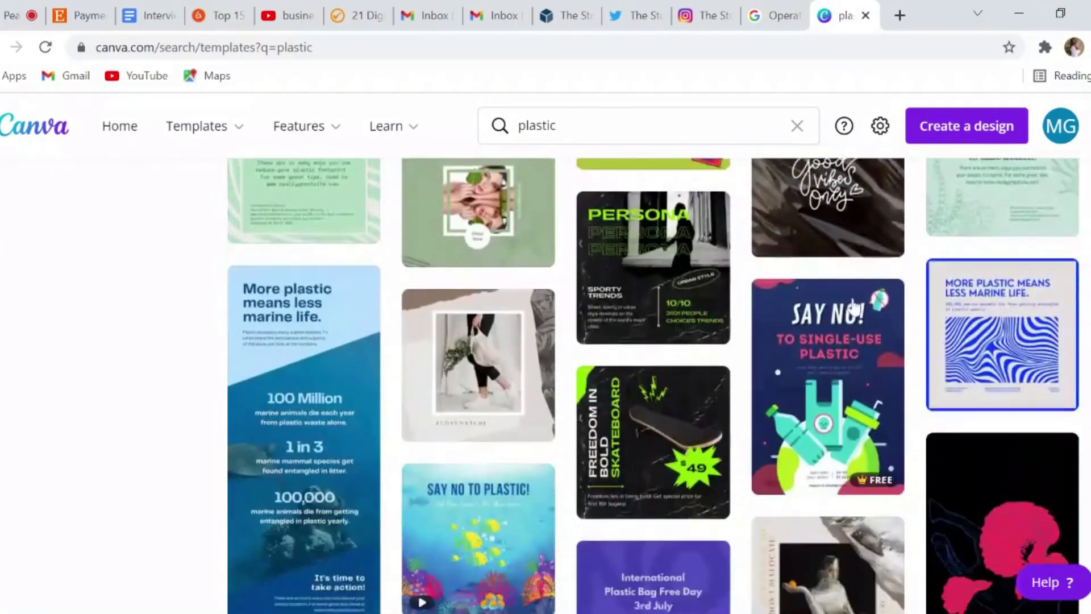
scroll(867, 309, down, 8)
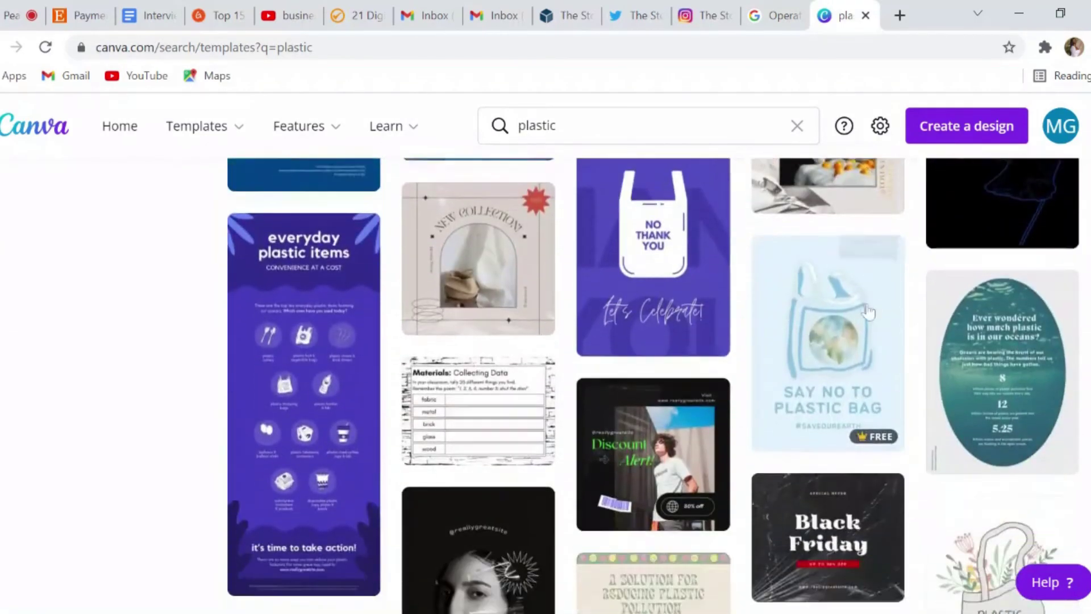
scroll(868, 329, down, 2)
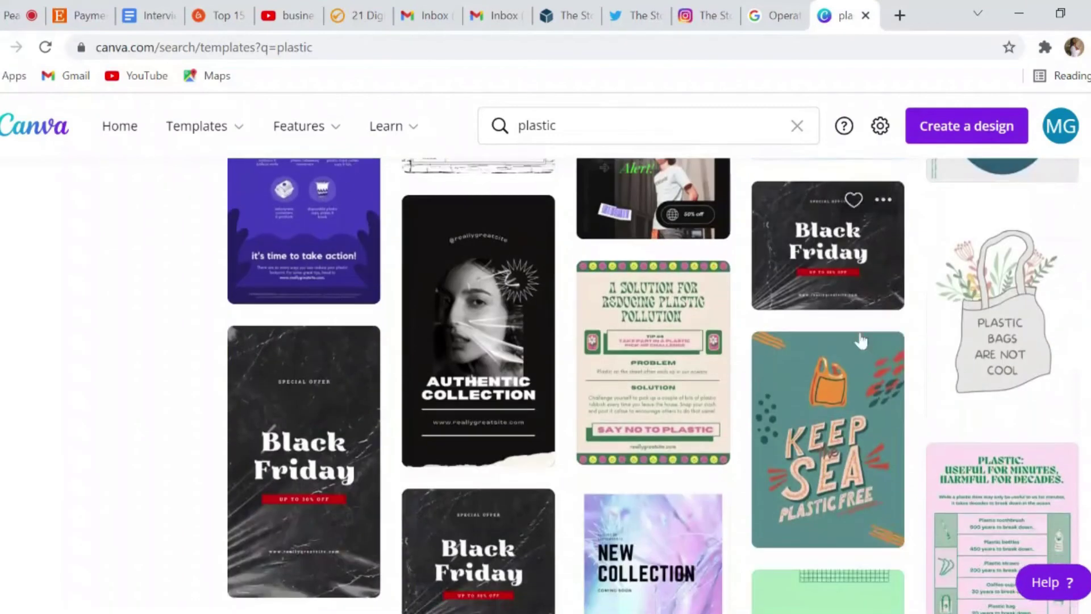
scroll(376, 368, down, 2)
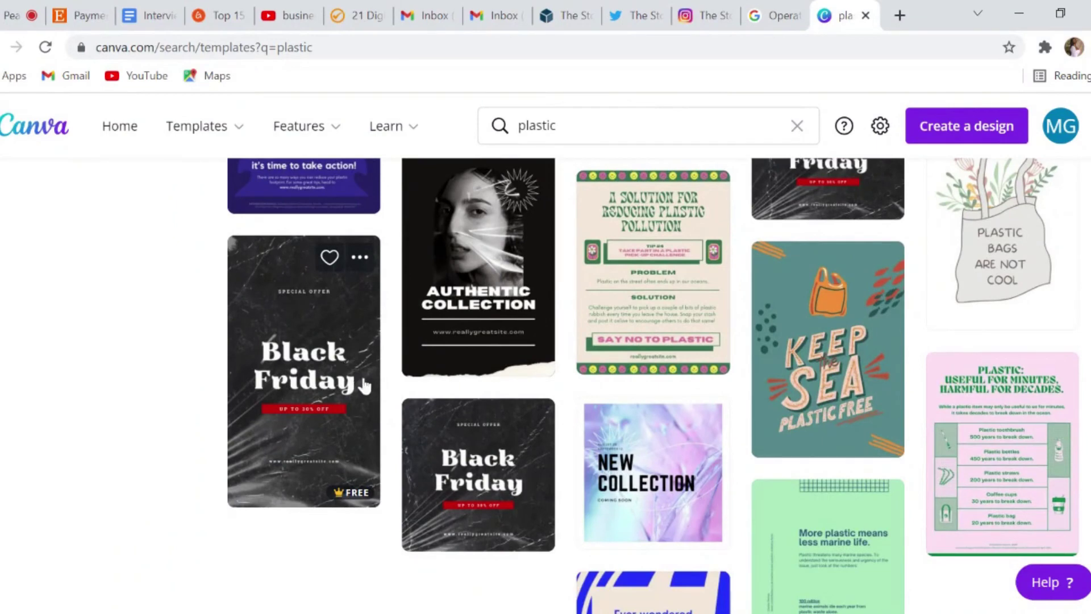
scroll(753, 296, up, 2)
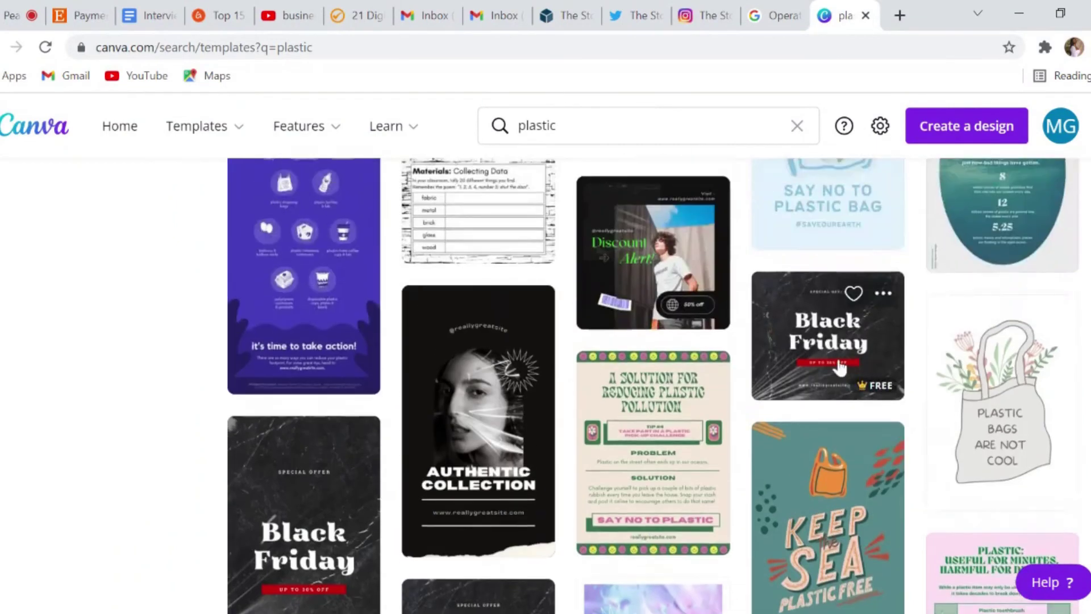
click(841, 369)
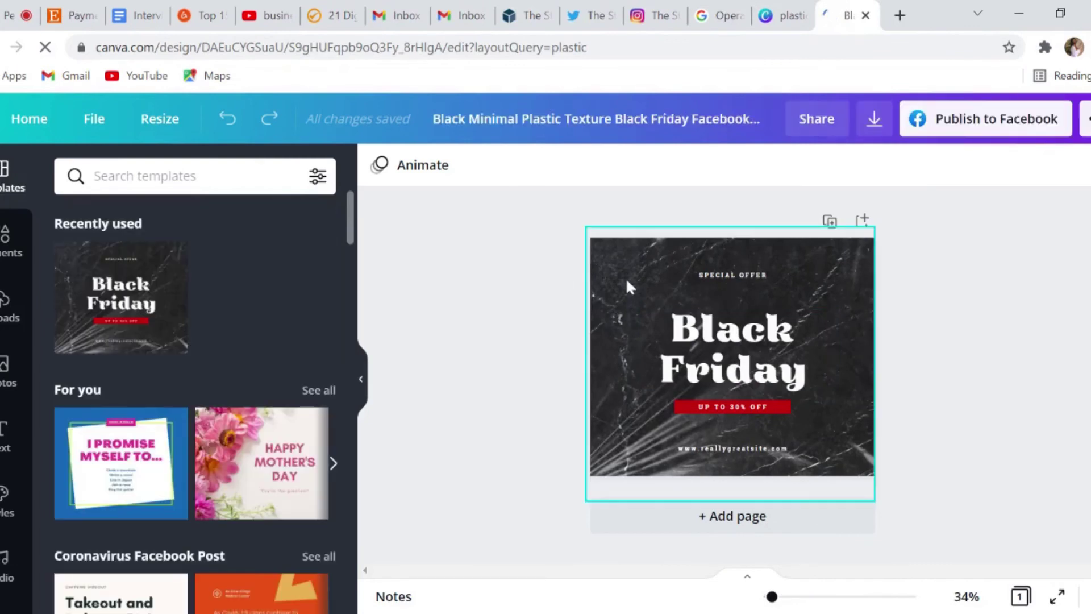
click(622, 272)
mouse_move(621, 272)
mouse_down()
mouse_move(618, 309)
mouse_move(594, 275)
mouse_move(626, 271)
mouse_up()
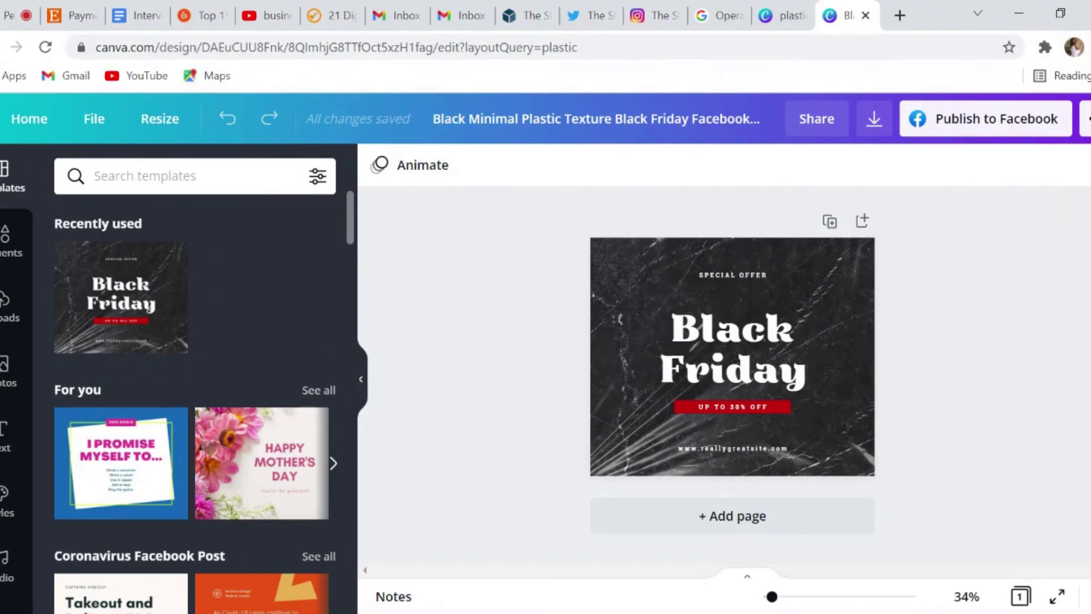
Copy a 'use as template' share link for the Black Friday design, then start a new browser tab.
click(809, 125)
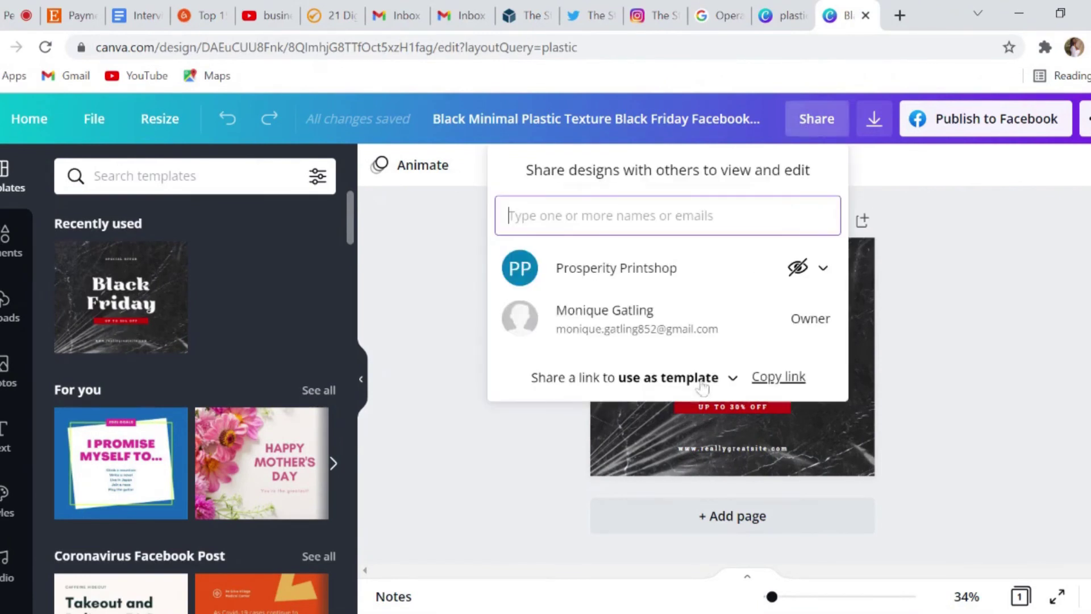
click(733, 385)
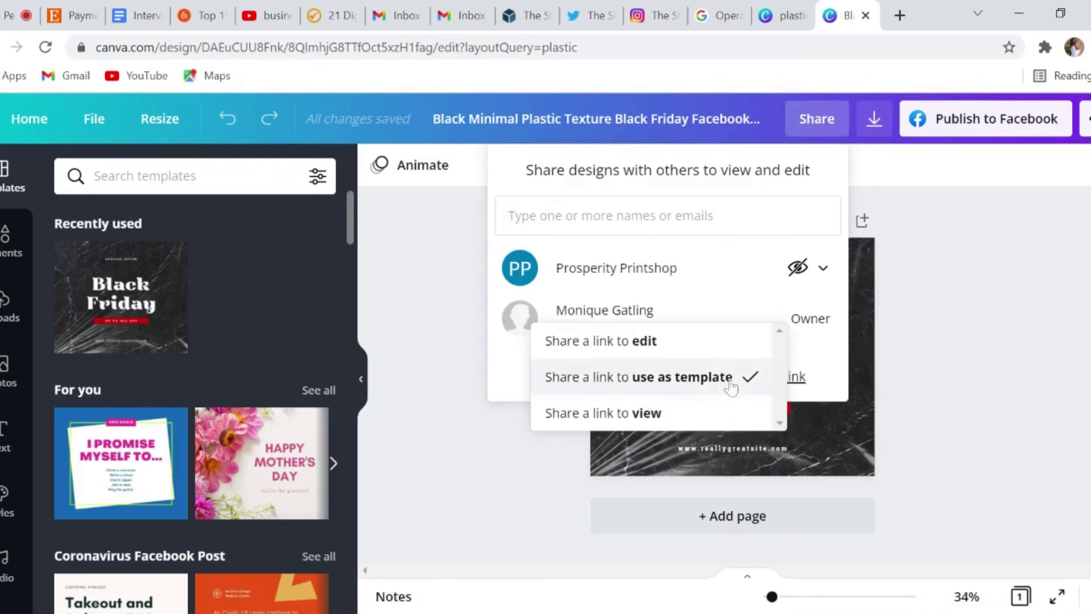
click(696, 390)
click(779, 378)
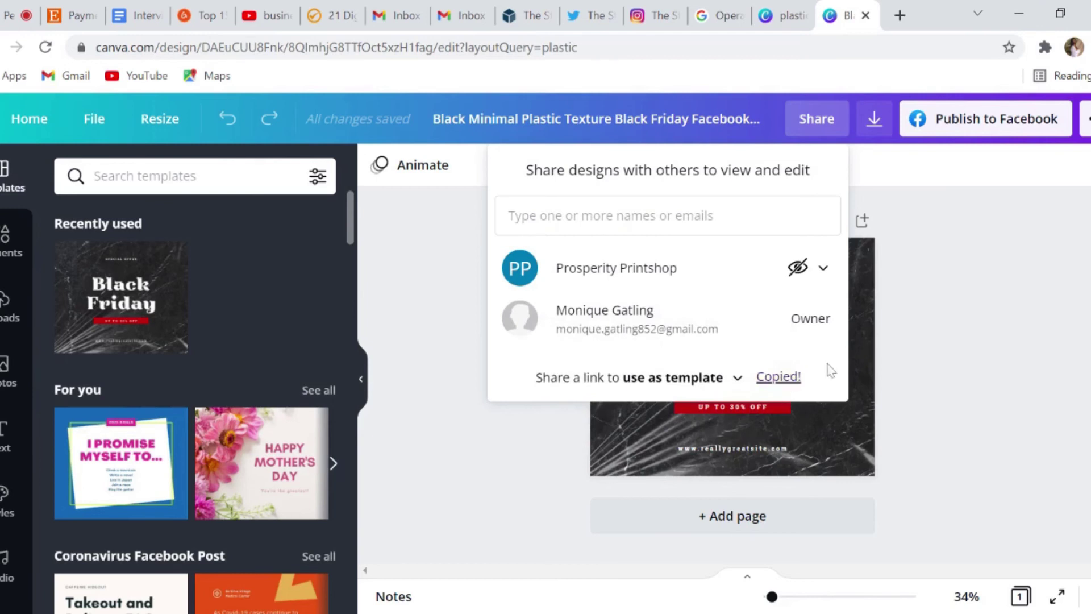
click(1004, 346)
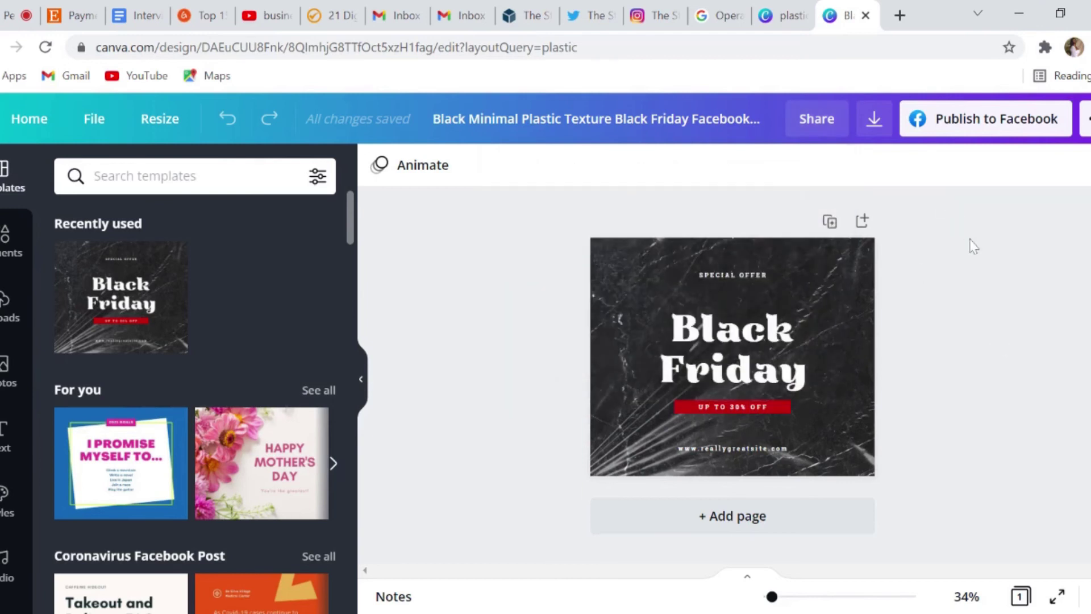
click(899, 15)
Paste the copied template link into the new tab's address bar and load it.
key(ctrl+v)
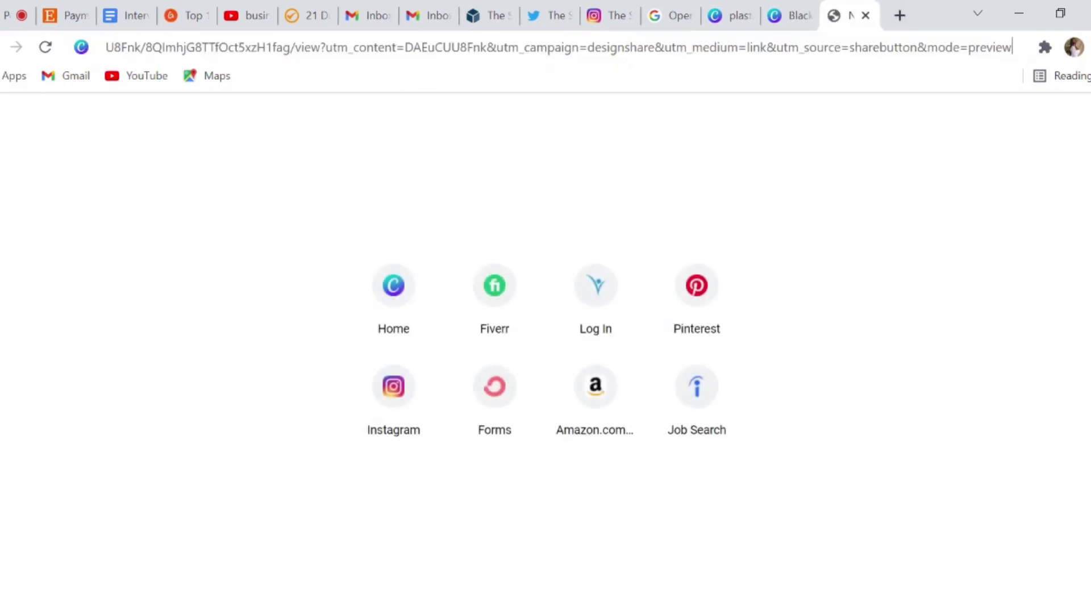
key(Return)
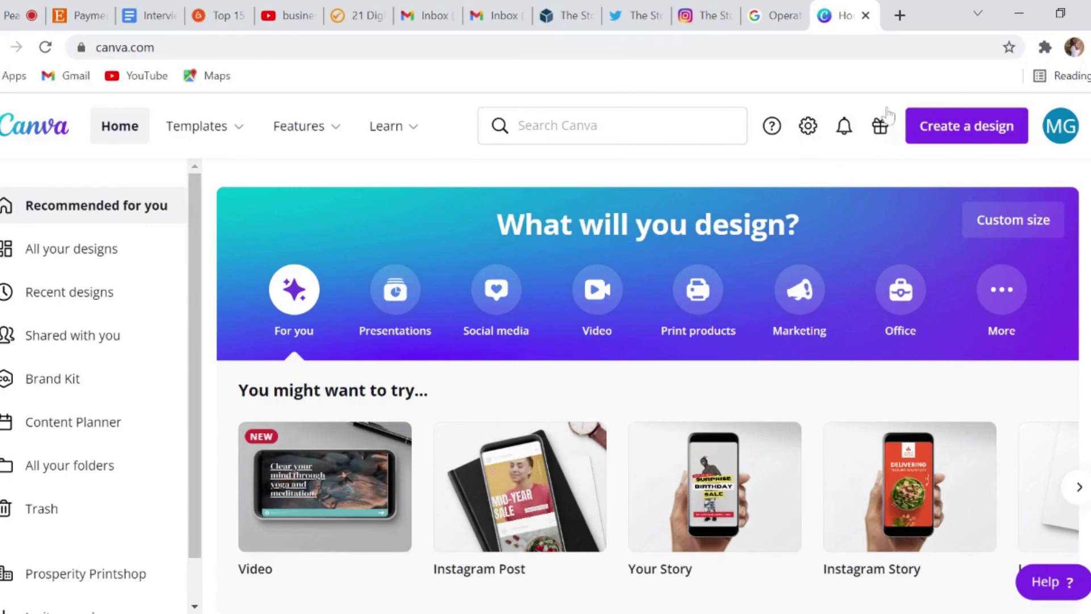
Rerun the recent 'instagram highlight cover' search and browse the template results.
click(612, 126)
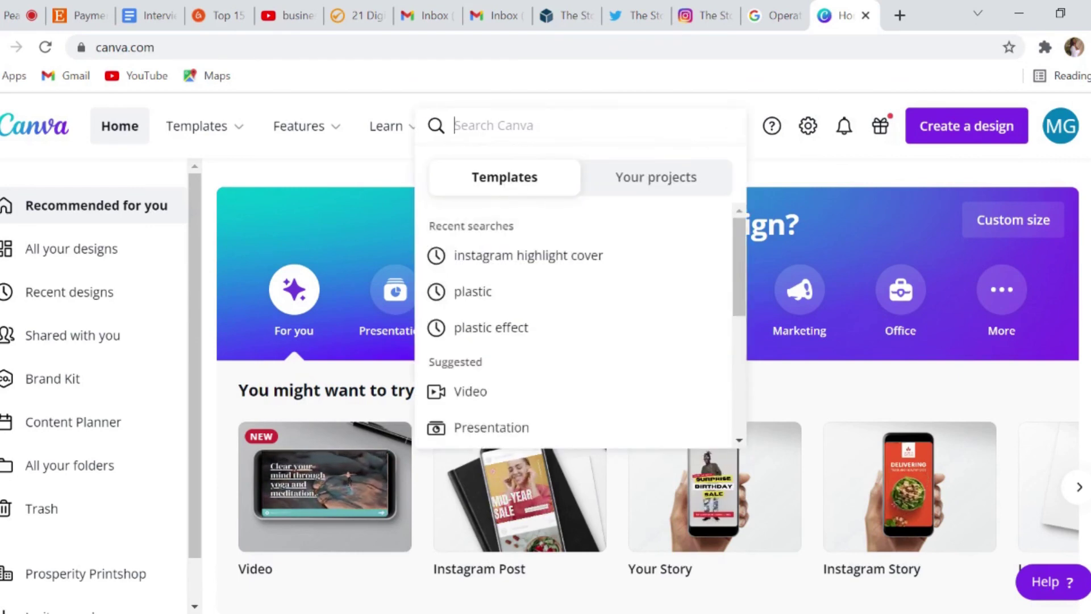
click(557, 259)
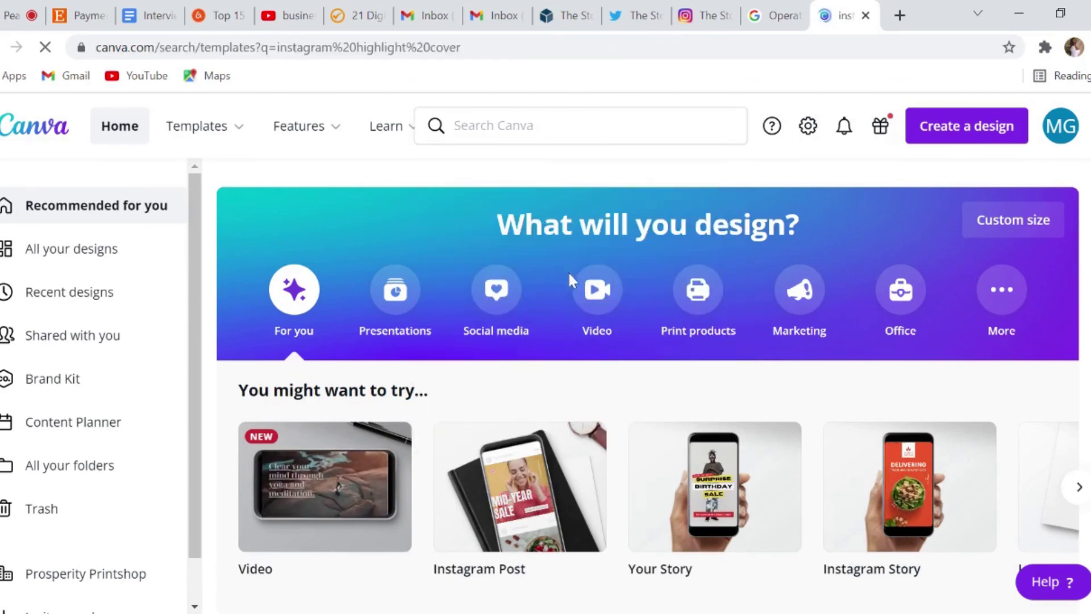
scroll(640, 278, down, 5)
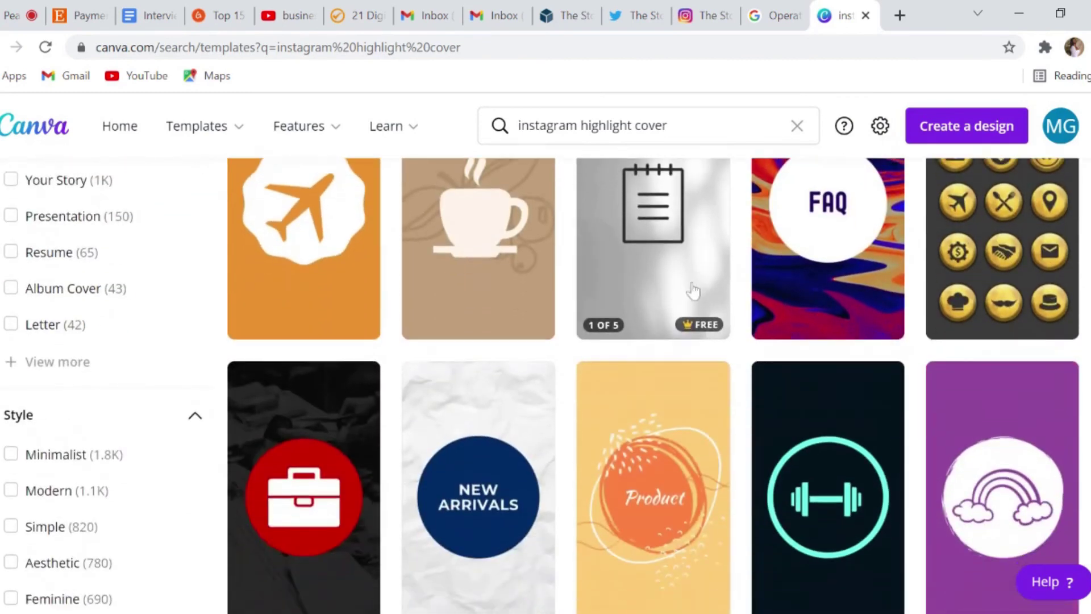
scroll(665, 300, down, 3)
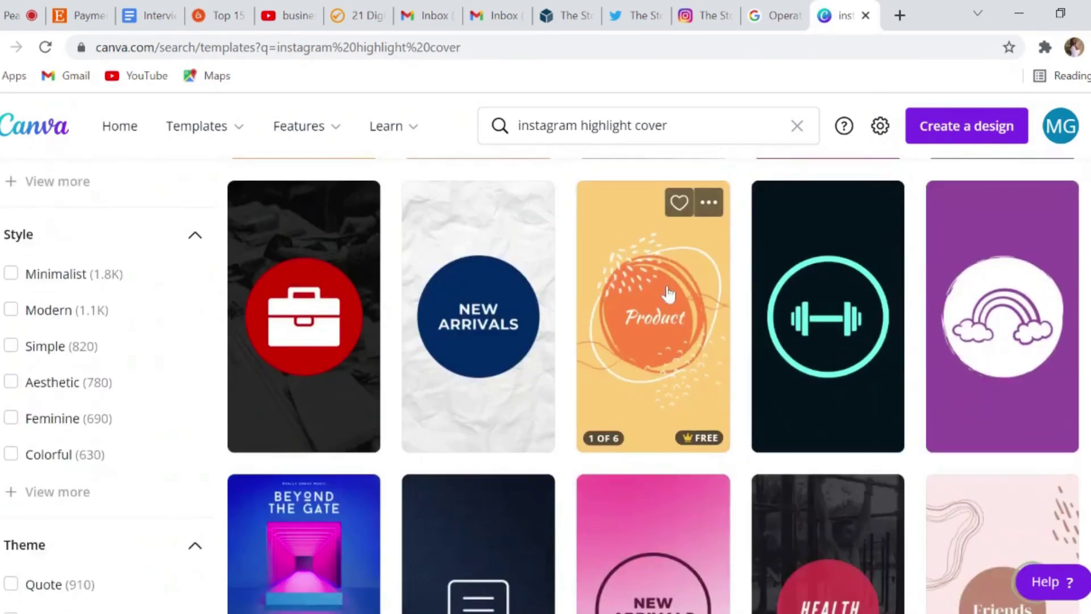
scroll(991, 345, down, 11)
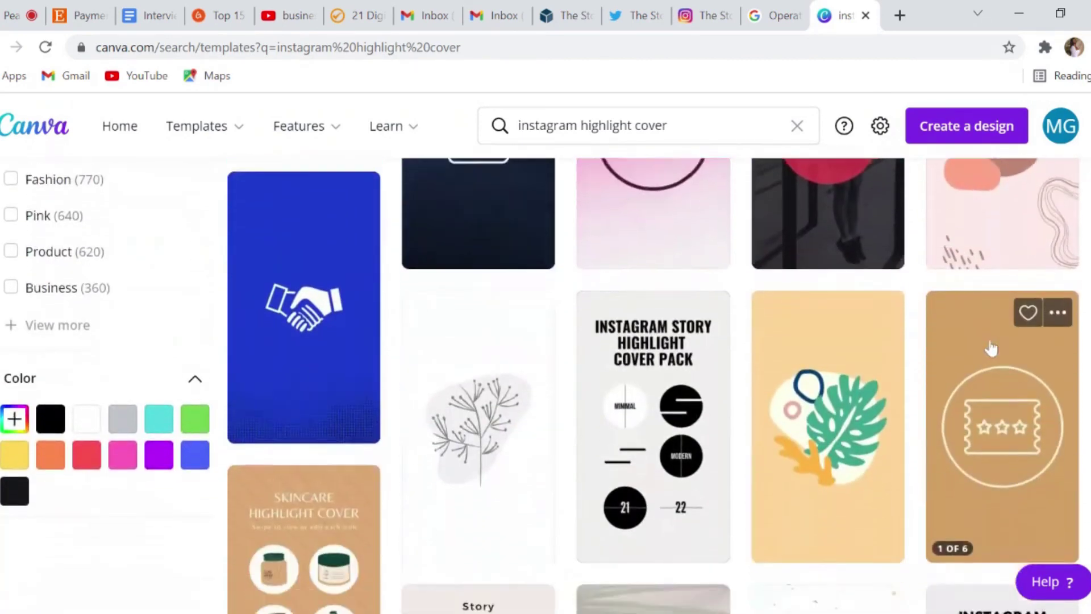
scroll(989, 345, down, 1)
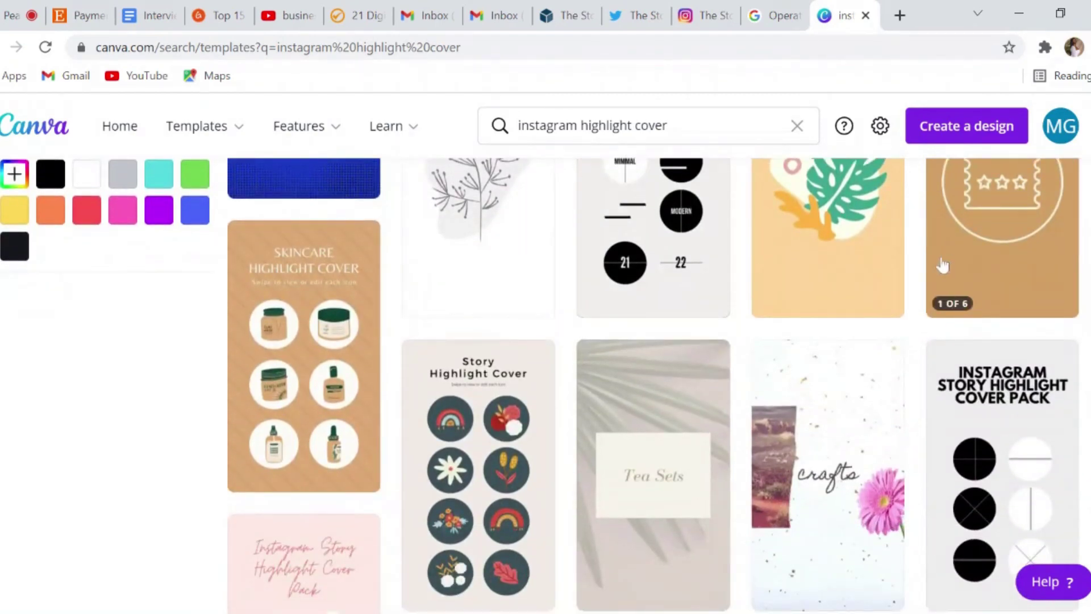
scroll(843, 358, down, 5)
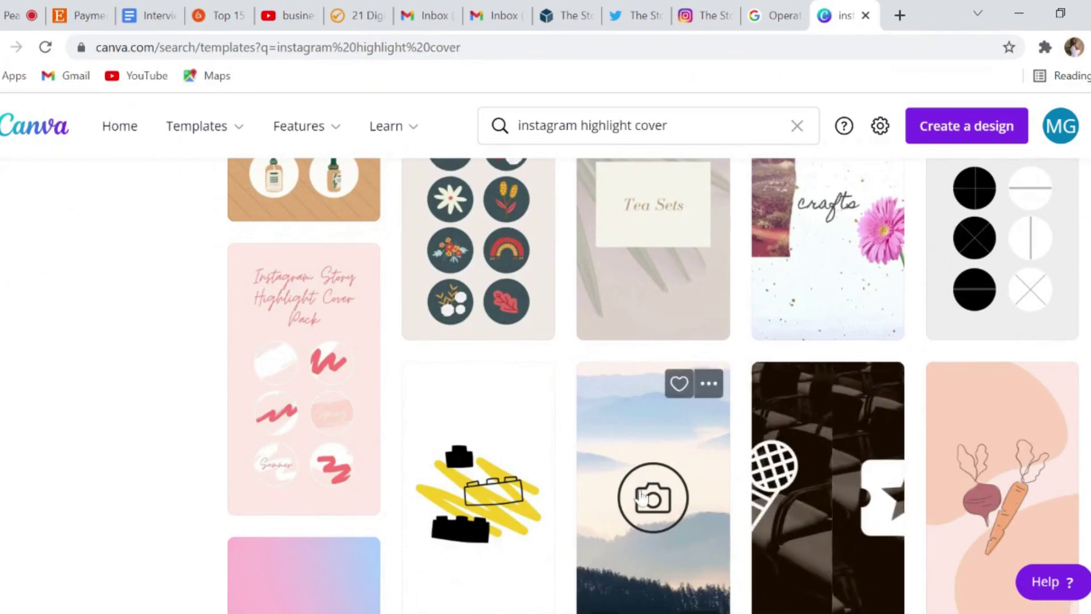
scroll(659, 491, down, 6)
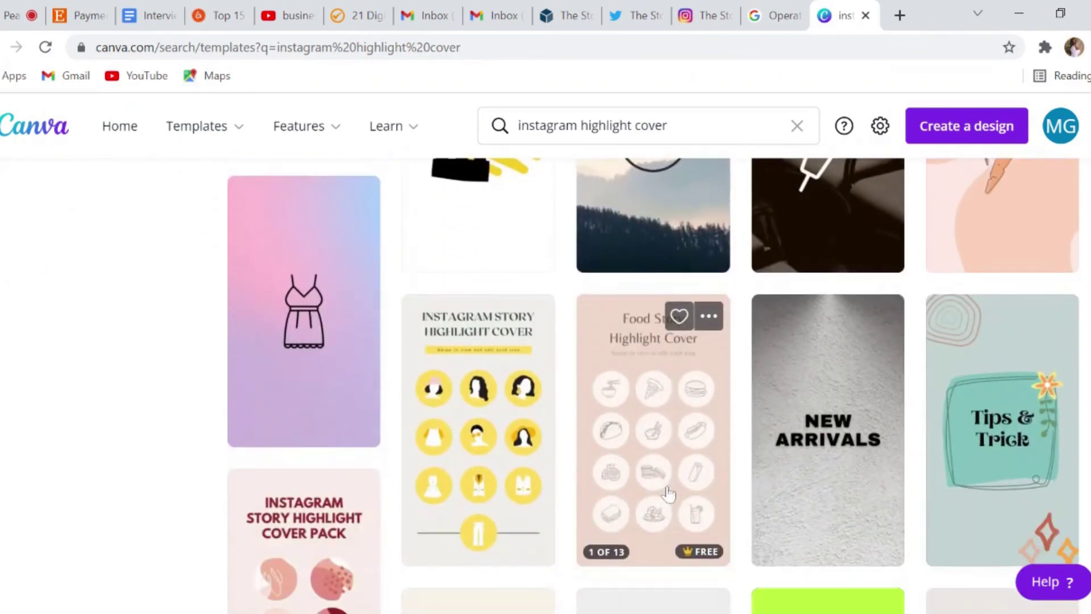
scroll(670, 492, down, 5)
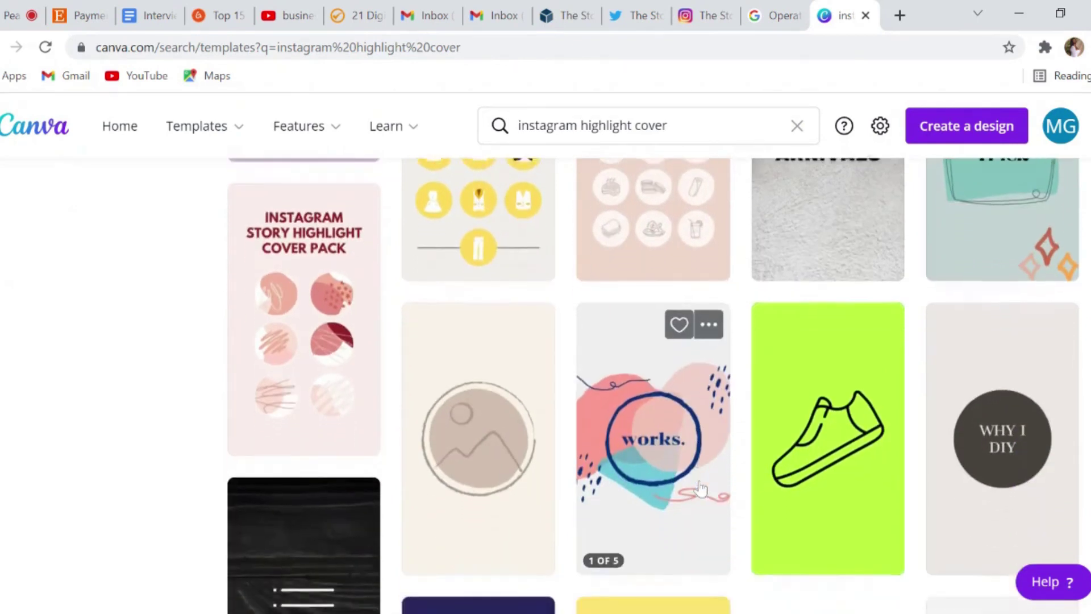
scroll(703, 487, down, 3)
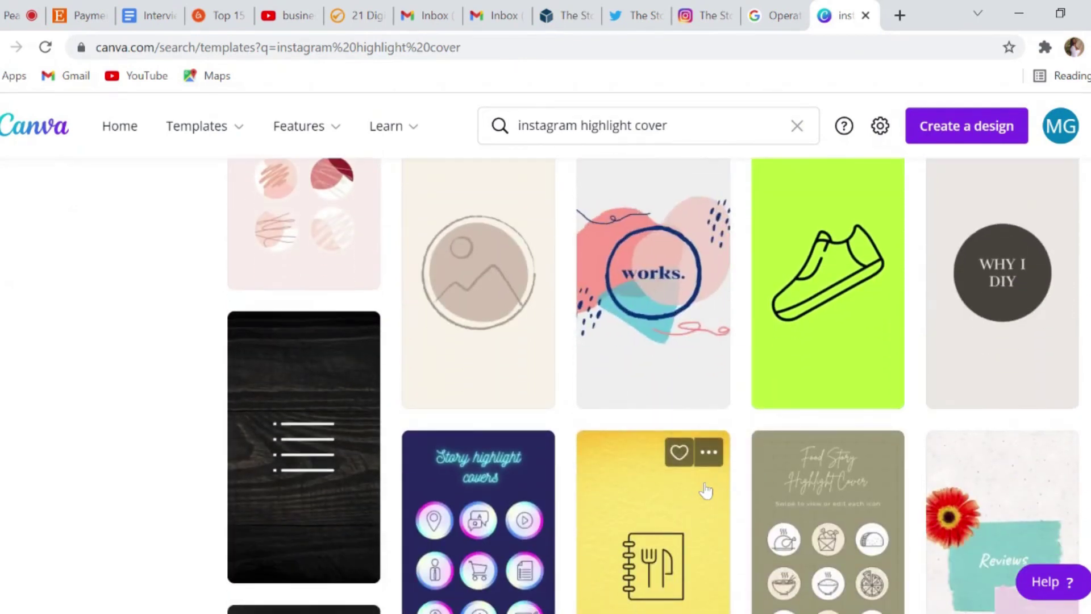